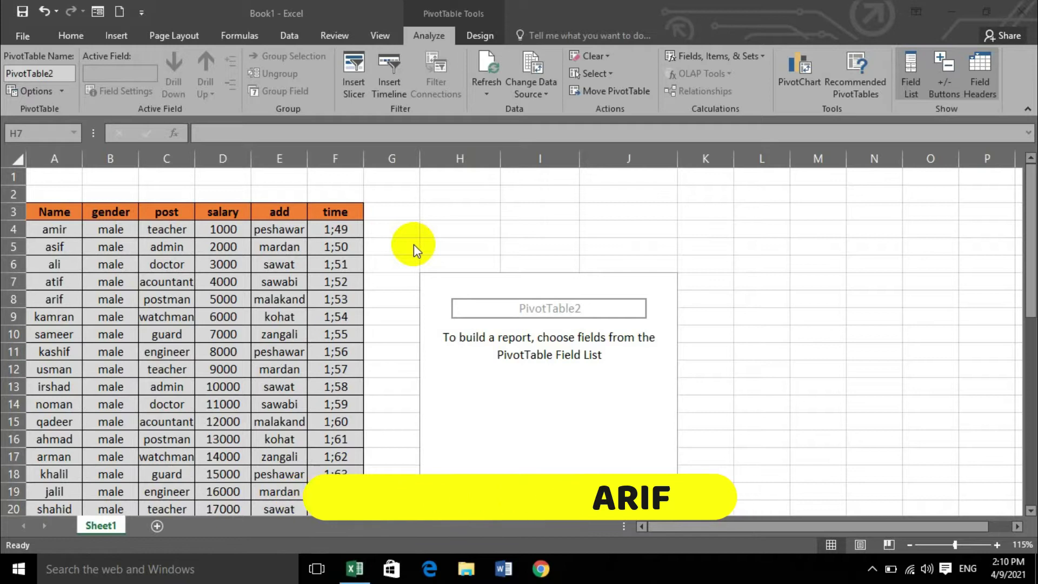
Step: Add the Name field to the empty PivotTable's rows and the salary field to its values
{"action": "left_click", "coordinate": [428, 391]}
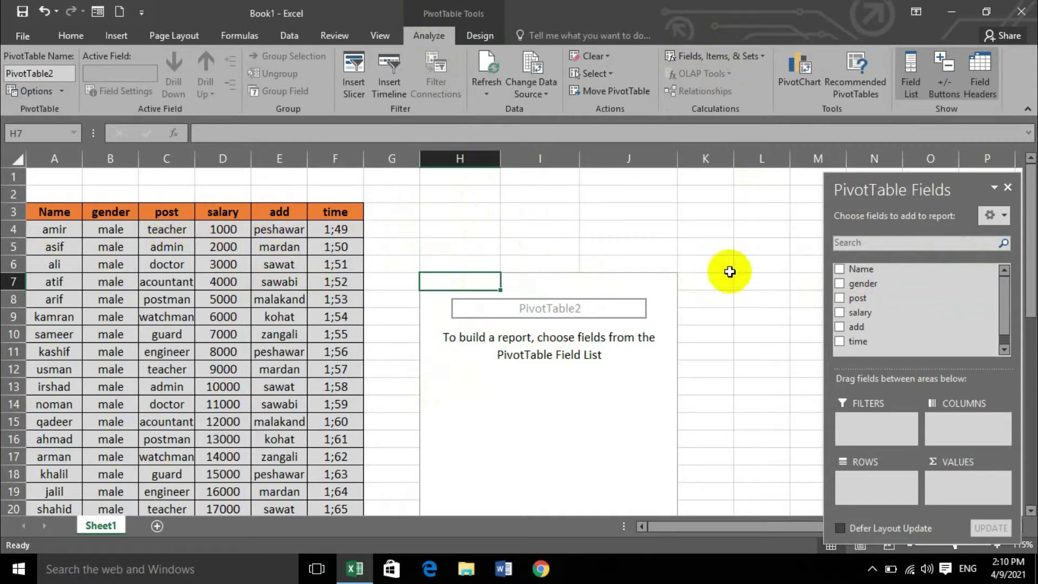
{"action": "left_click", "coordinate": [840, 269]}
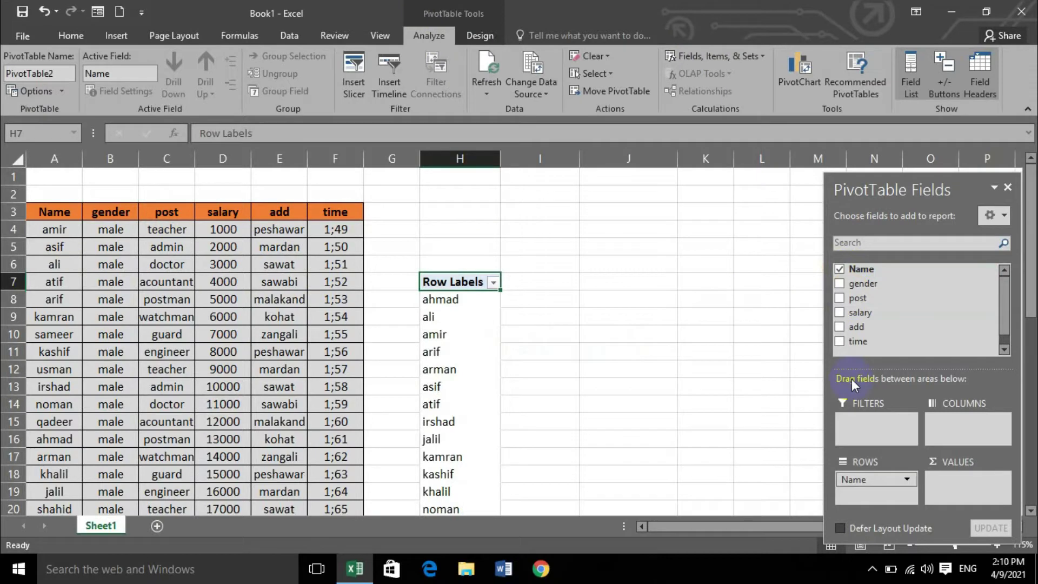
{"action": "left_click", "coordinate": [840, 313]}
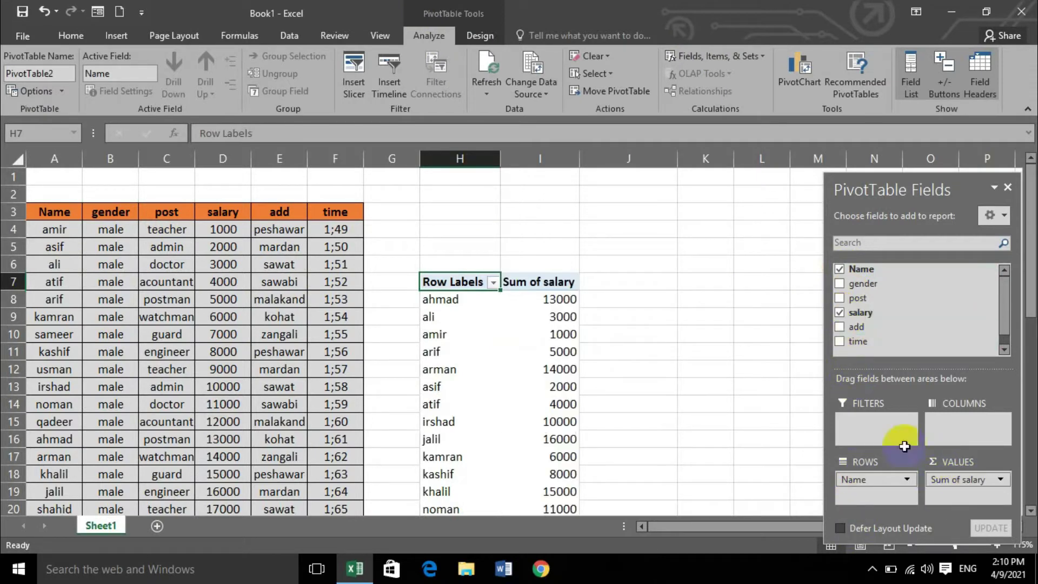
{"action": "left_click", "coordinate": [531, 277]}
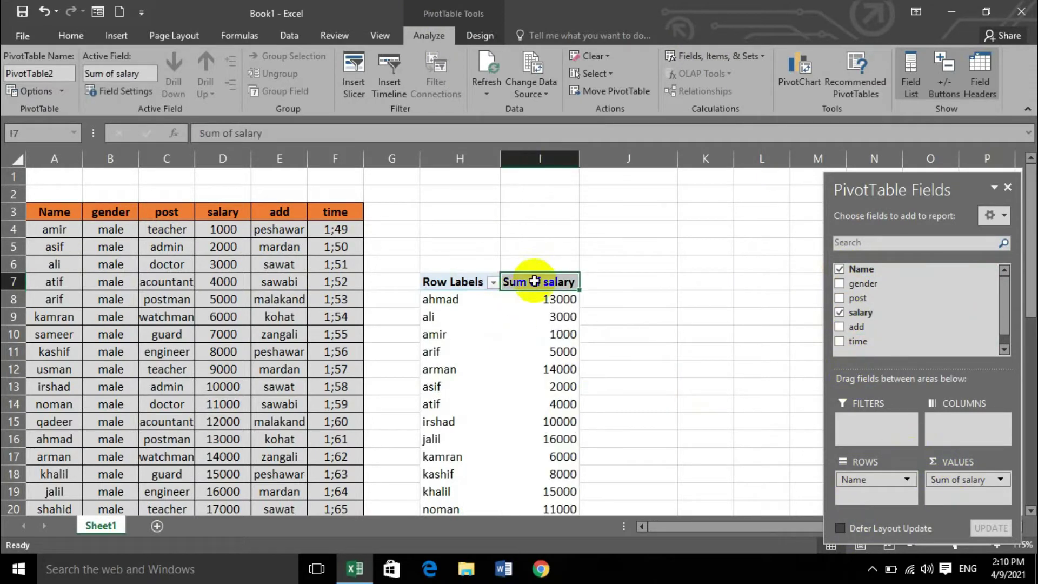
{"action": "left_click", "coordinate": [765, 57]}
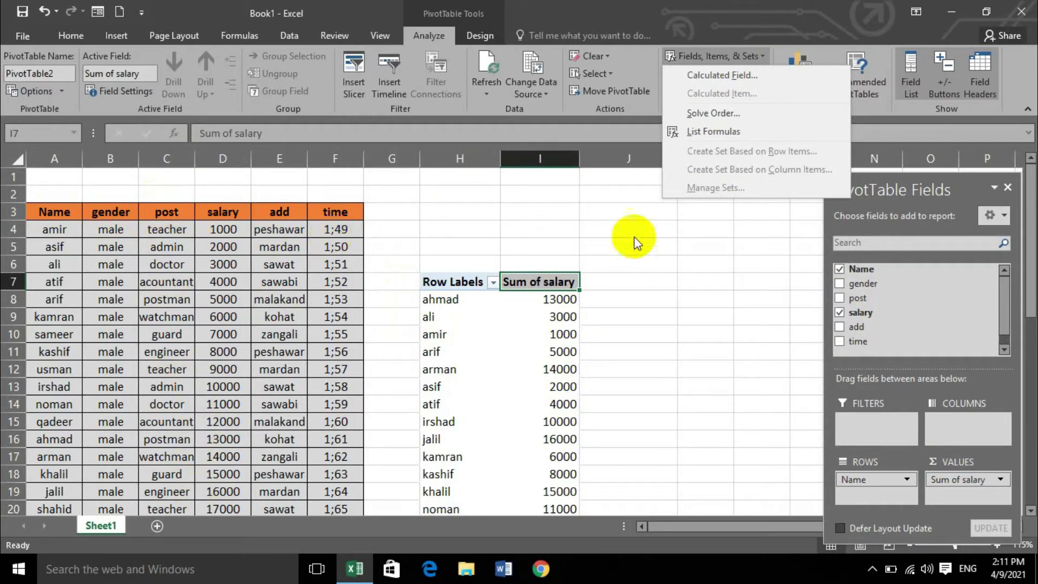
{"action": "left_click", "coordinate": [751, 57]}
{"action": "left_click", "coordinate": [757, 56]}
{"action": "left_click", "coordinate": [747, 77]}
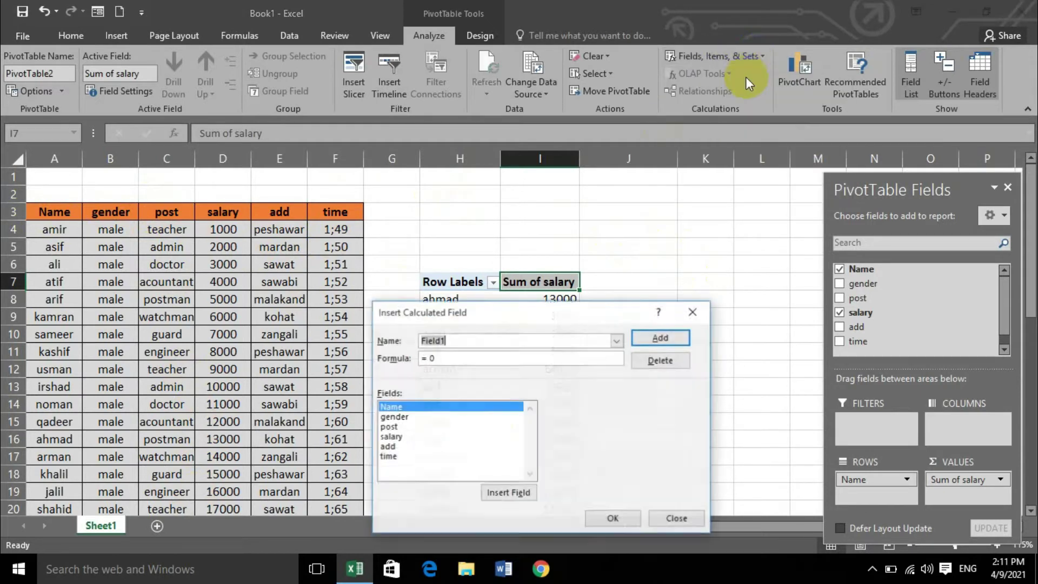
{"action": "left_click", "coordinate": [685, 314]}
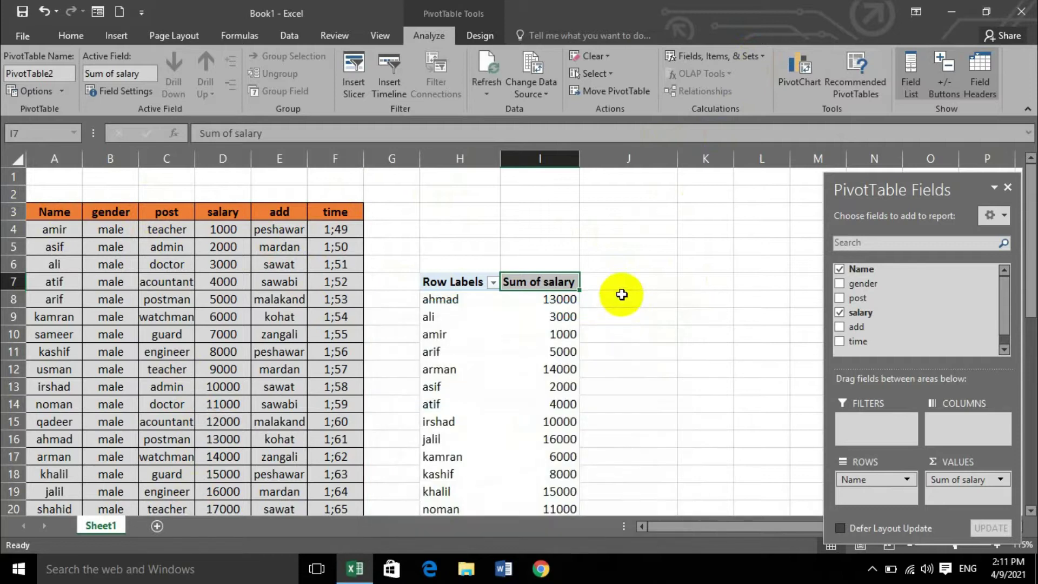
{"action": "left_click", "coordinate": [558, 316]}
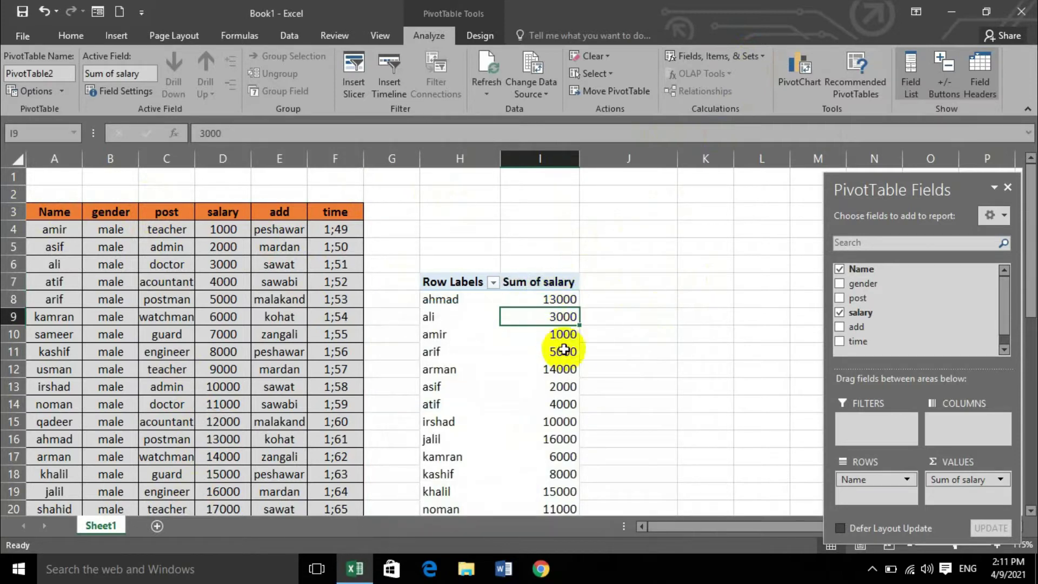
Step: Start a new calculated field from the PivotTable's Sum of salary column and name it incentive
{"action": "left_click", "coordinate": [550, 281]}
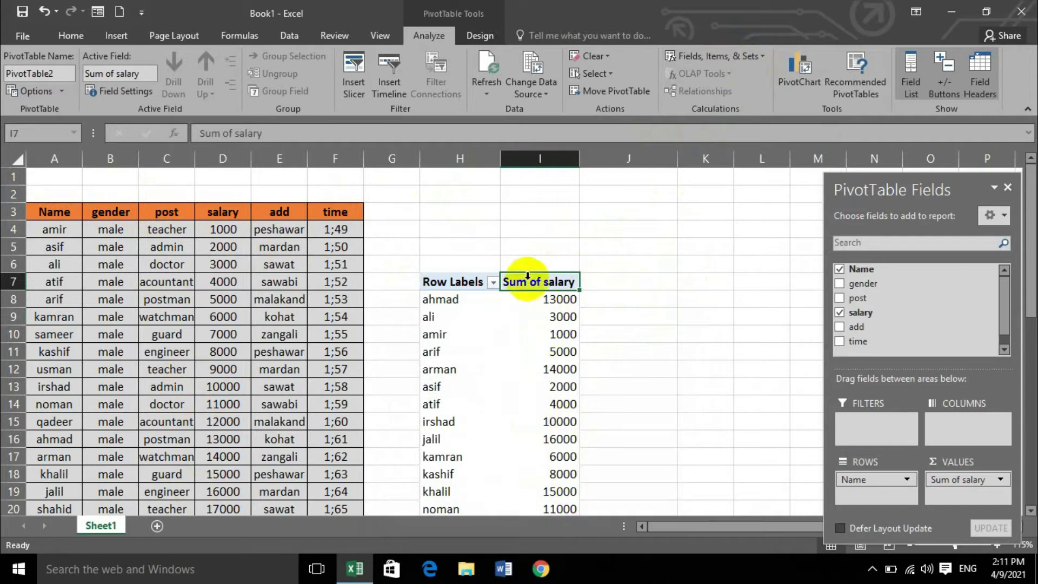
{"action": "left_click", "coordinate": [767, 56]}
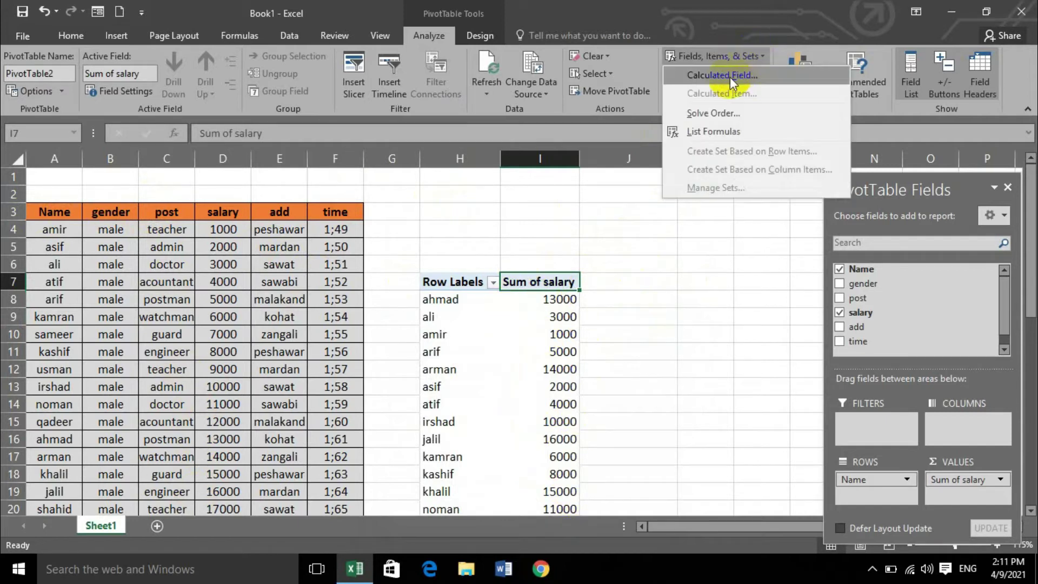
{"action": "left_click", "coordinate": [730, 77]}
{"action": "left_click_drag", "start_coordinate": [581, 314], "coordinate": [627, 127]}
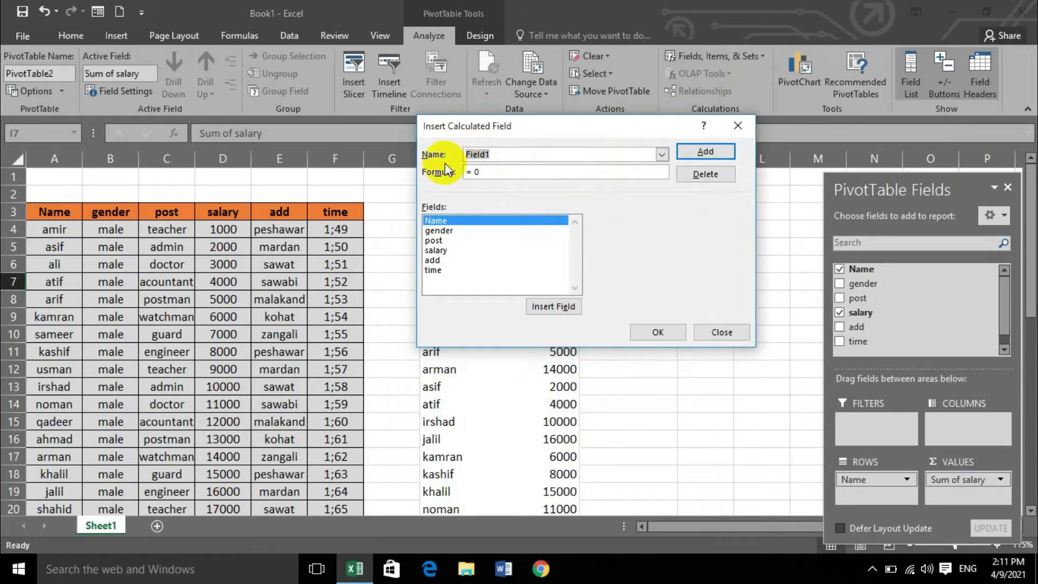
{"action": "type", "text": "incentive"}
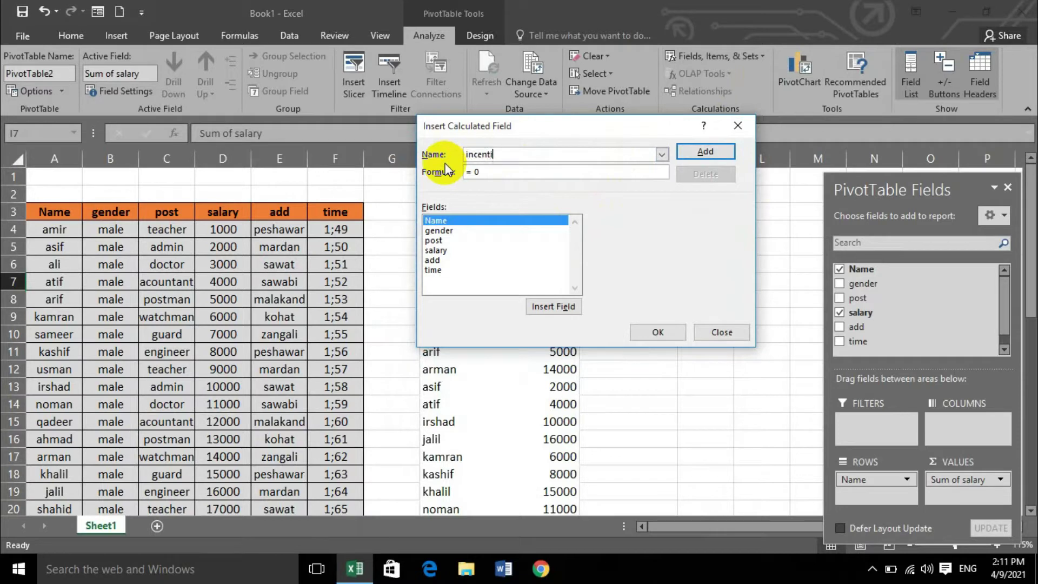
Step: Set the incentive field's formula to = salary*5 and add the calculated field to the PivotTable
{"action": "left_click", "coordinate": [512, 168]}
{"action": "key", "text": "BackSpace"}
{"action": "key", "text": "BackSpace"}
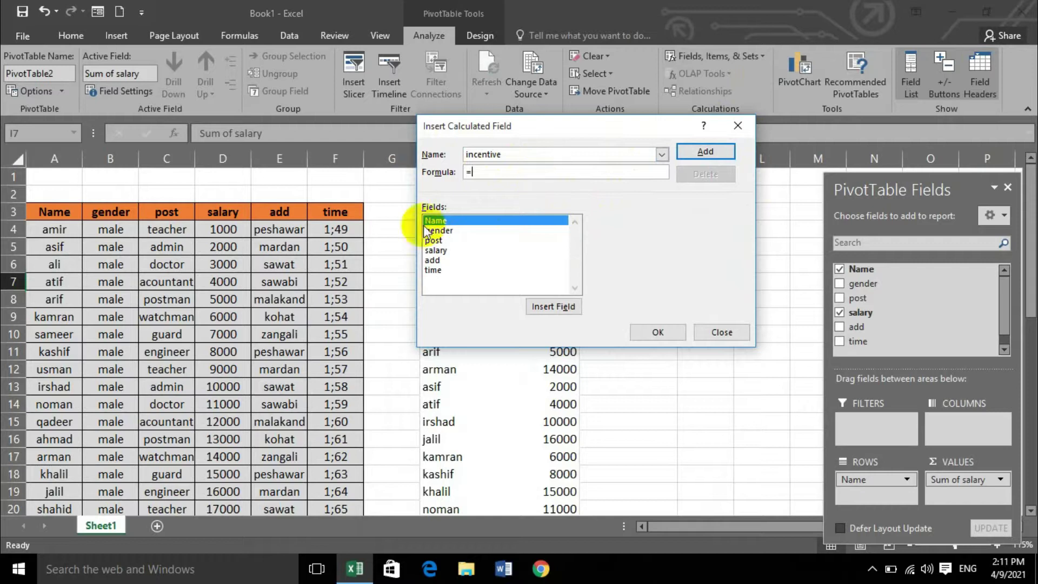
{"action": "left_click", "coordinate": [455, 250]}
{"action": "left_click", "coordinate": [539, 307]}
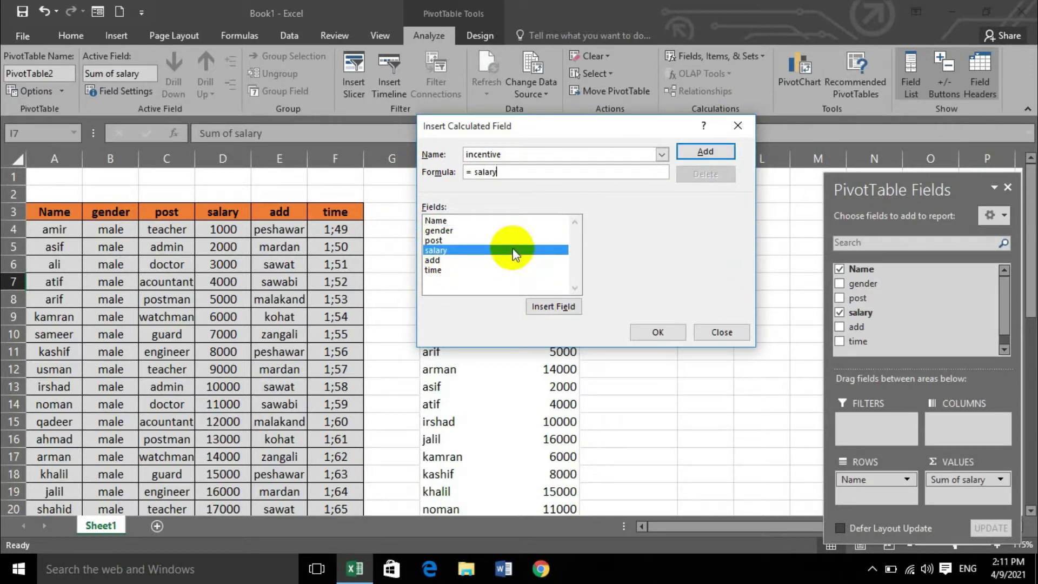
{"action": "type", "text": "*5"}
{"action": "left_click", "coordinate": [708, 152]}
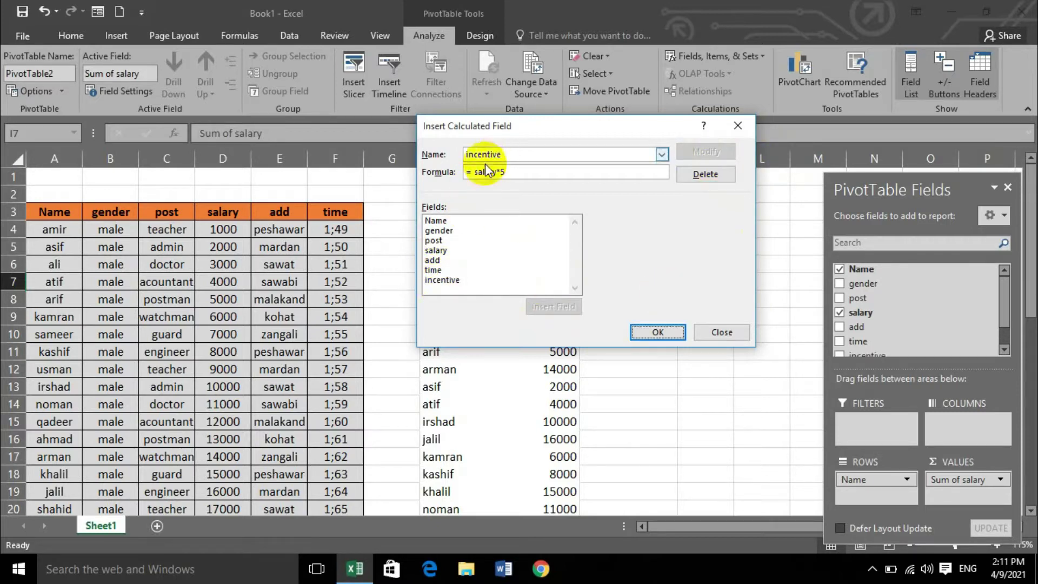
{"action": "left_click", "coordinate": [656, 332]}
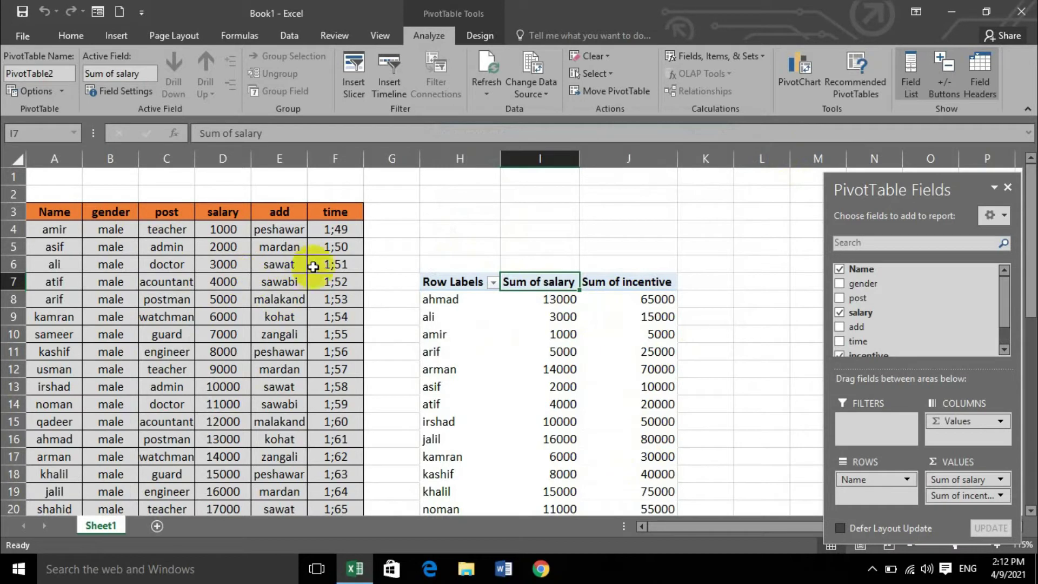
Step: Start a second calculated field from the Sum of incentive column and name it netsalary
{"action": "scroll", "coordinate": [633, 284], "scroll_direction": "down", "scroll_amount": 1}
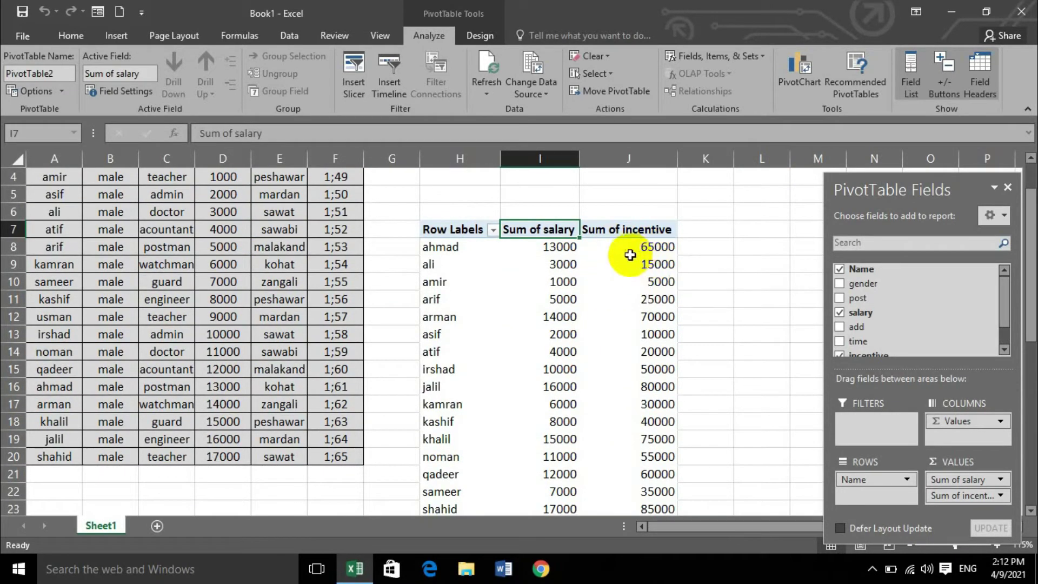
{"action": "scroll", "coordinate": [655, 411], "scroll_direction": "down", "scroll_amount": 2}
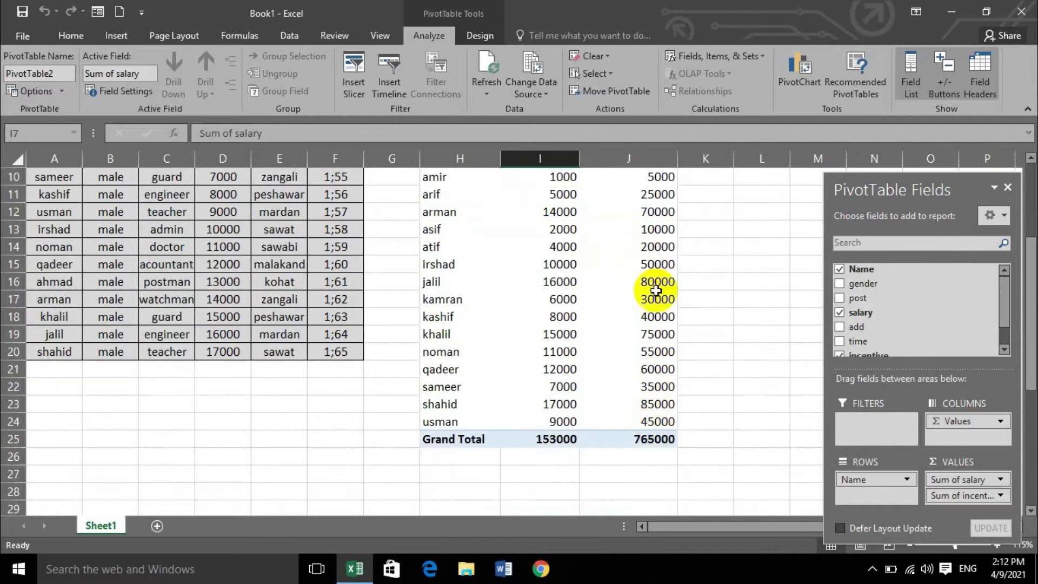
{"action": "scroll", "coordinate": [698, 406], "scroll_direction": "up", "scroll_amount": 3}
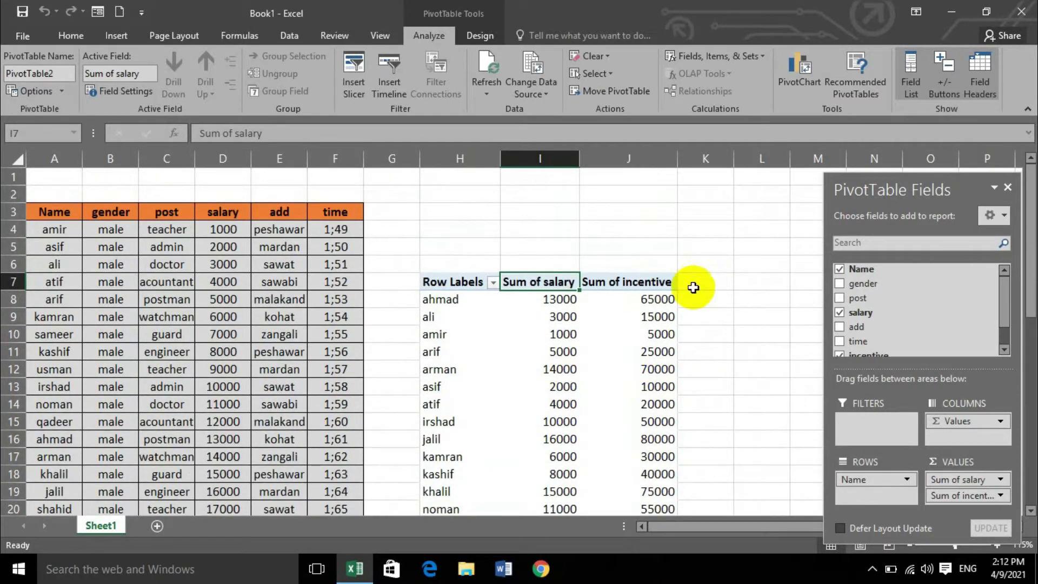
{"action": "left_click", "coordinate": [665, 282]}
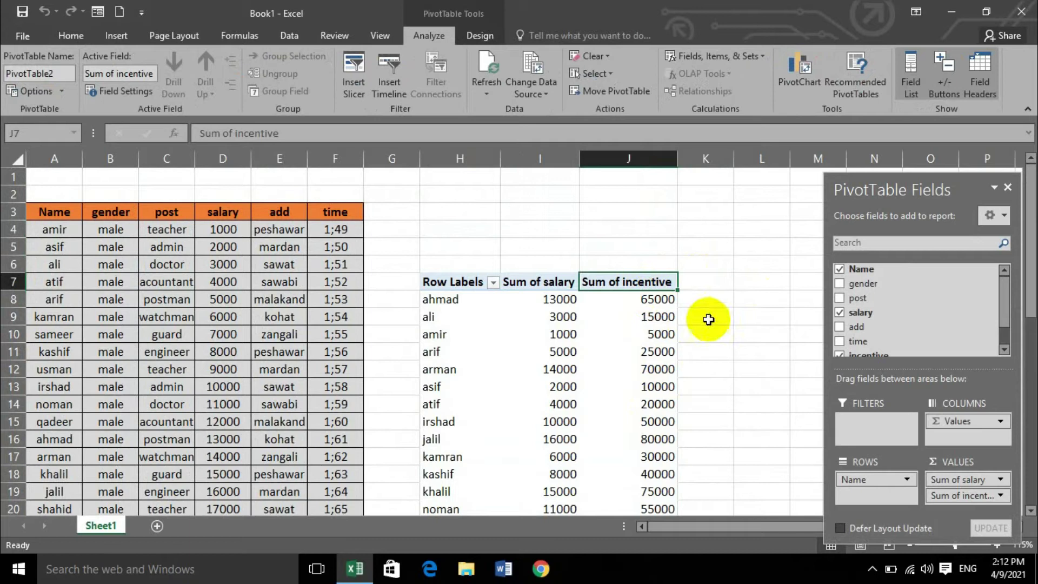
{"action": "left_click", "coordinate": [762, 55]}
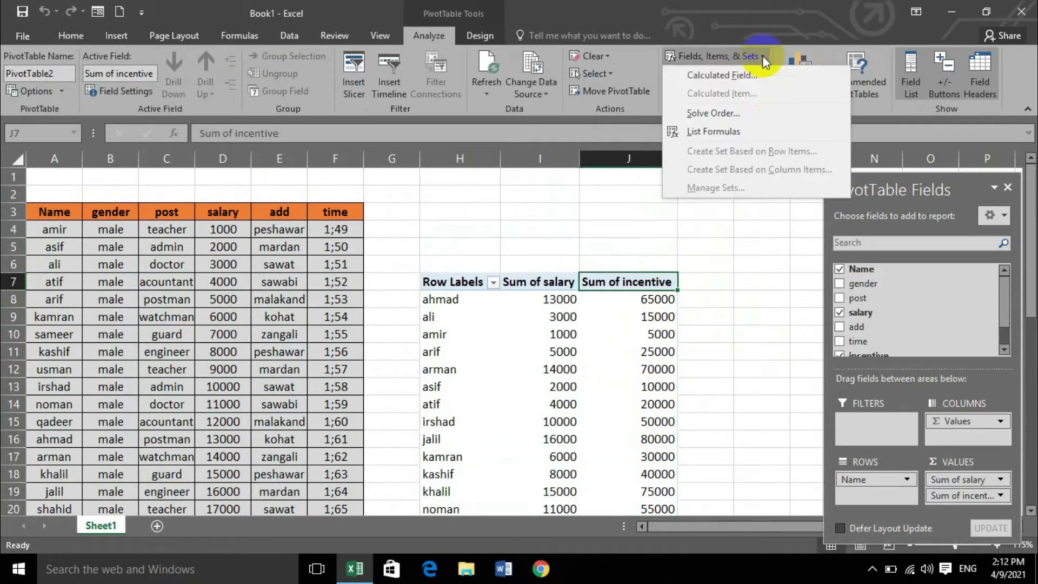
{"action": "left_click", "coordinate": [736, 74]}
{"action": "double_click", "coordinate": [515, 154]}
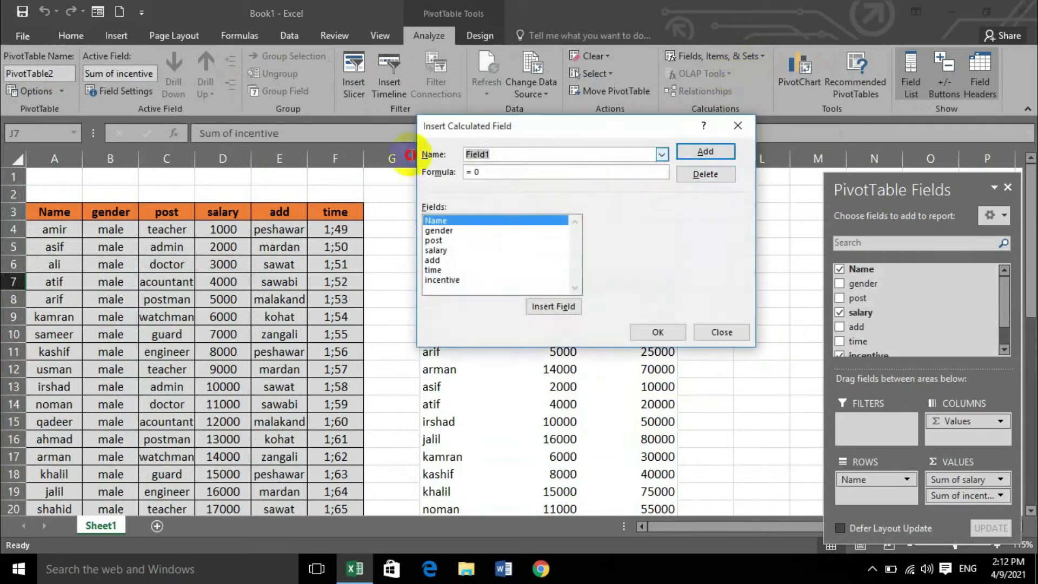
{"action": "type", "text": "nnet"}
{"action": "key", "text": "BackSpace"}
{"action": "key", "text": "BackSpace"}
{"action": "key", "text": "BackSpace"}
{"action": "type", "text": "etsalary"}
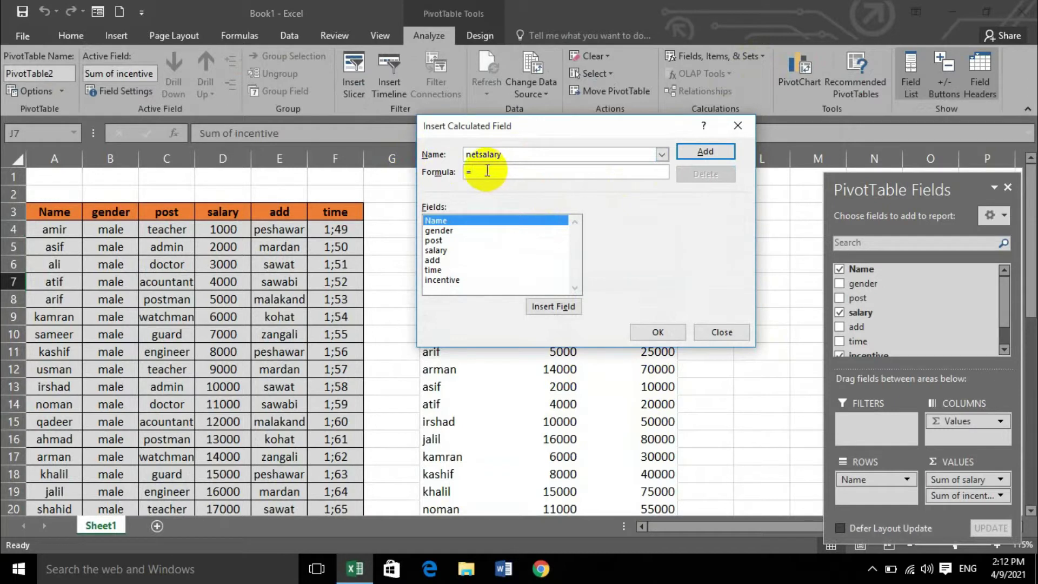
Step: Set the netsalary field's formula to = salary + incentive and add the calculated field to the PivotTable
{"action": "left_click", "coordinate": [453, 251]}
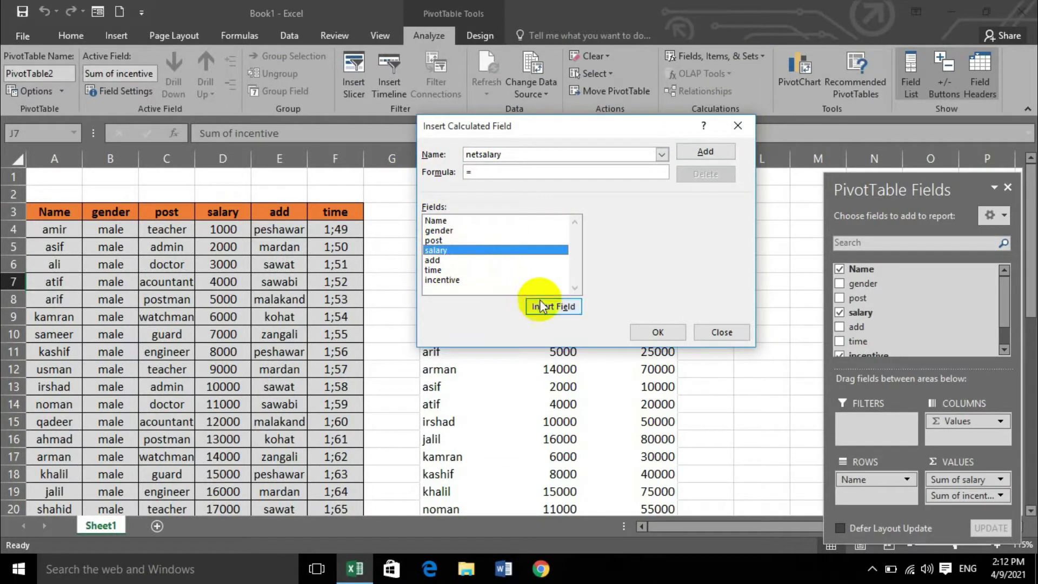
{"action": "type", "text": "+"}
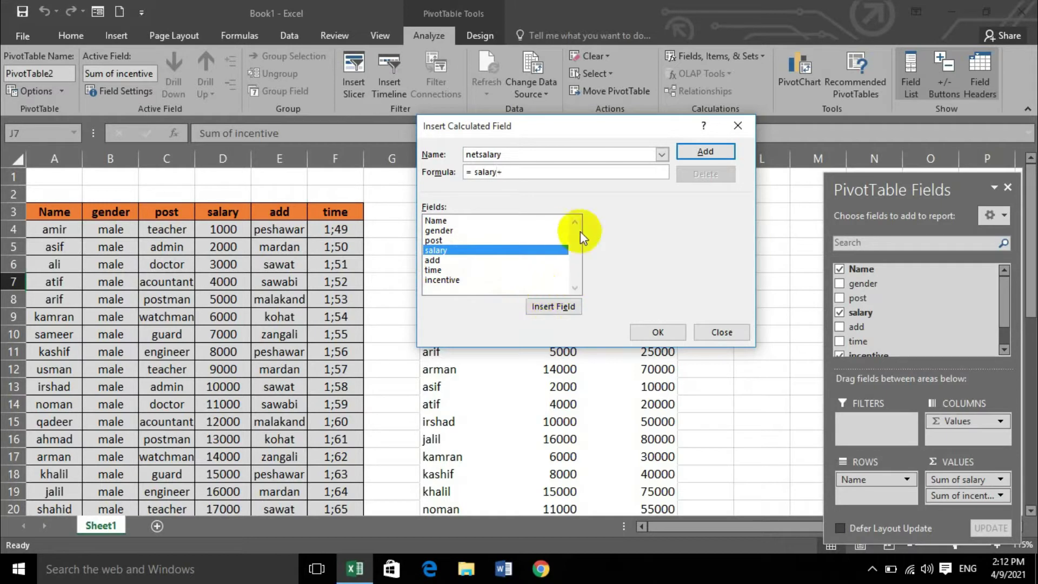
{"action": "left_click", "coordinate": [450, 279]}
{"action": "left_click", "coordinate": [540, 306]}
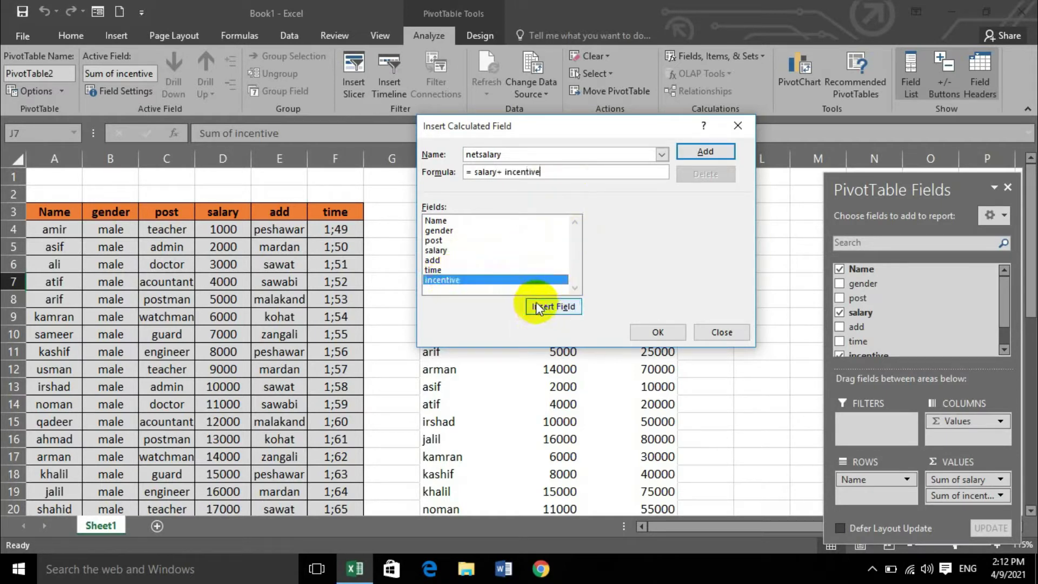
{"action": "left_click", "coordinate": [688, 154]}
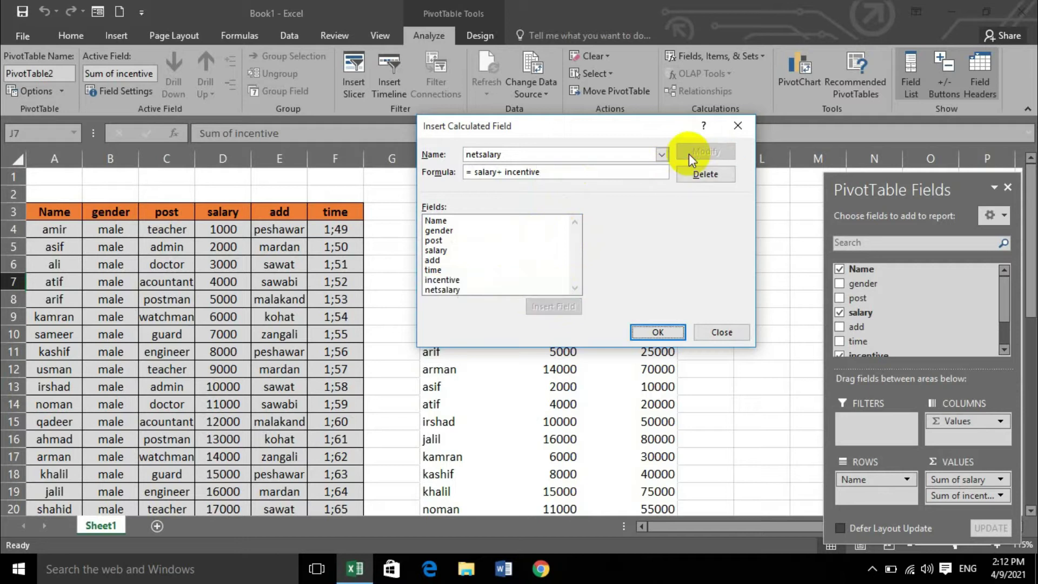
{"action": "left_click", "coordinate": [657, 332]}
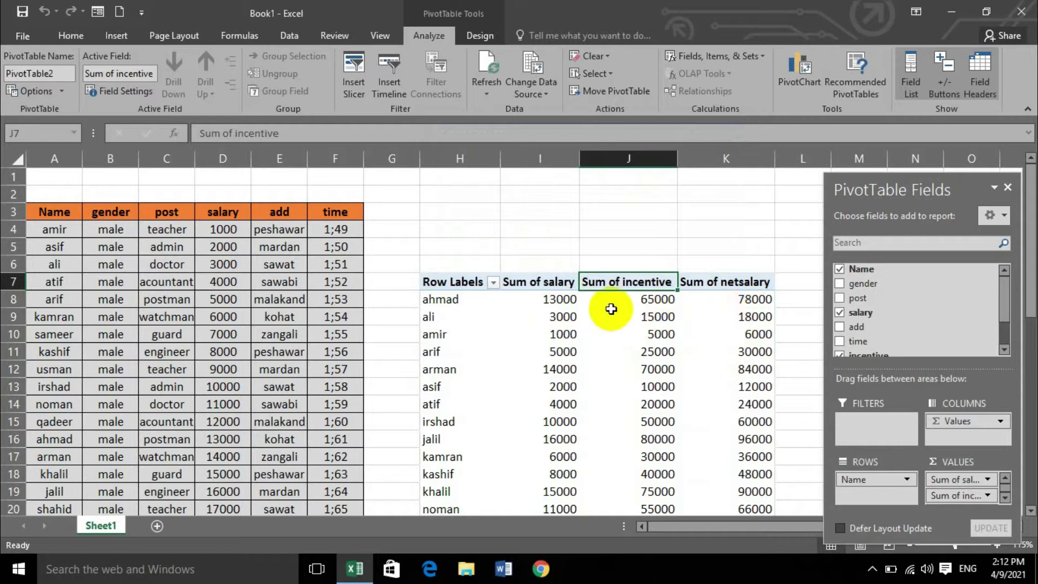
Step: Insert another calculated field into the PivotTable, keeping the name Field1 and the formula = 0
{"action": "scroll", "coordinate": [755, 306], "scroll_direction": "down", "scroll_amount": 1}
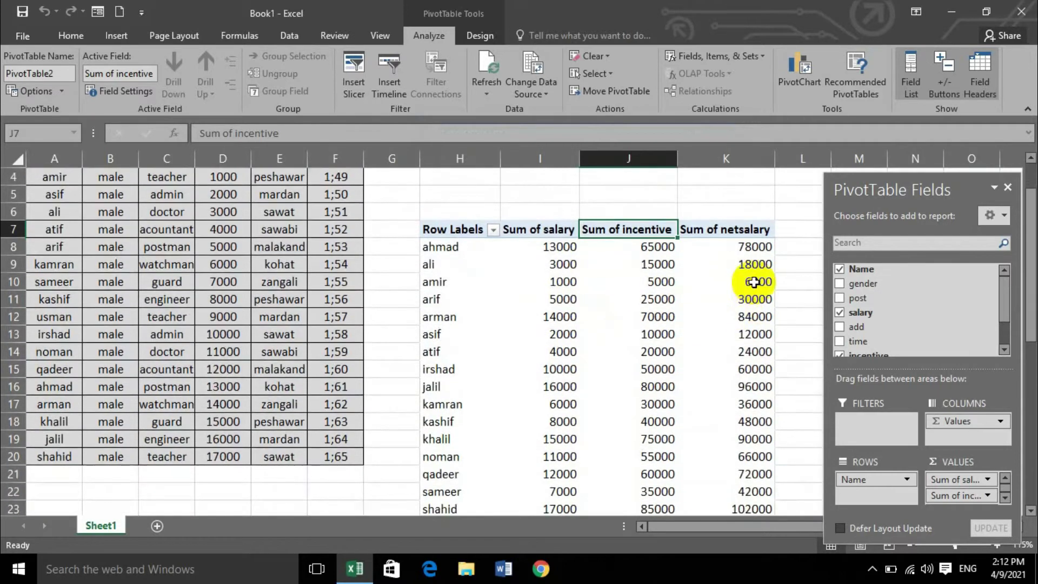
{"action": "mouse_move", "coordinate": [757, 272]}
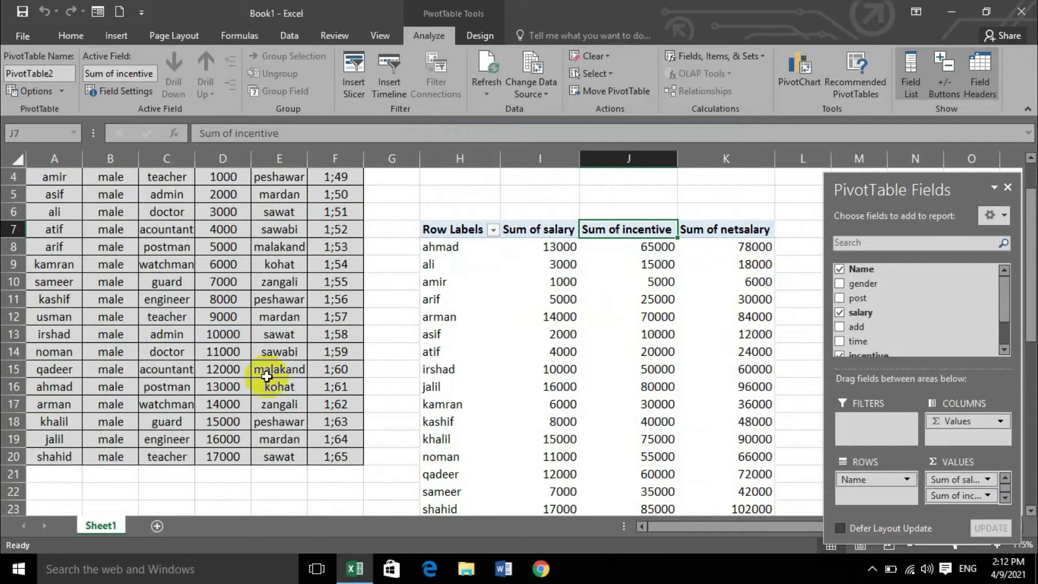
{"action": "scroll", "coordinate": [254, 333], "scroll_direction": "up", "scroll_amount": 1}
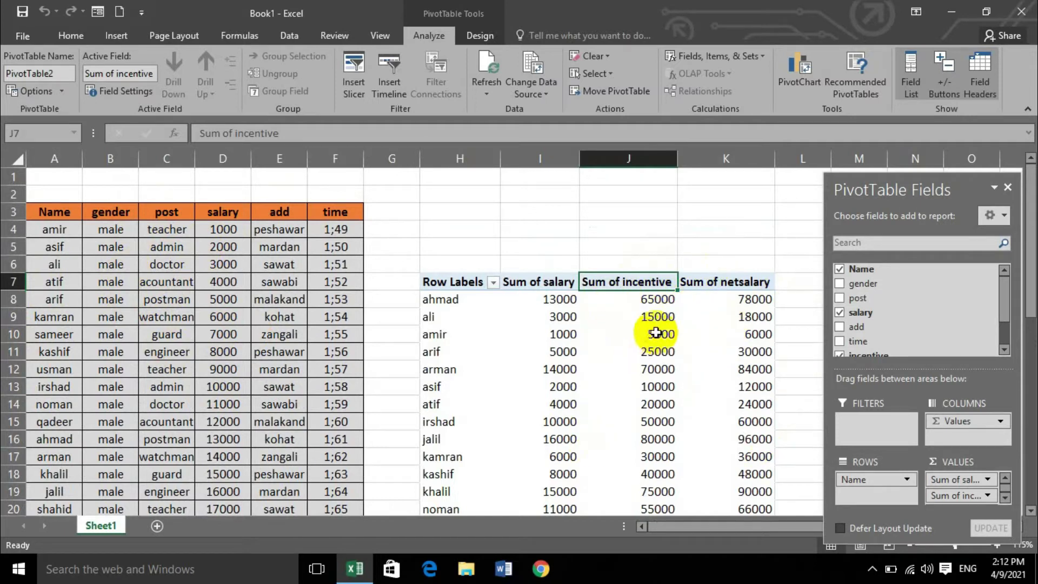
{"action": "left_click", "coordinate": [762, 56]}
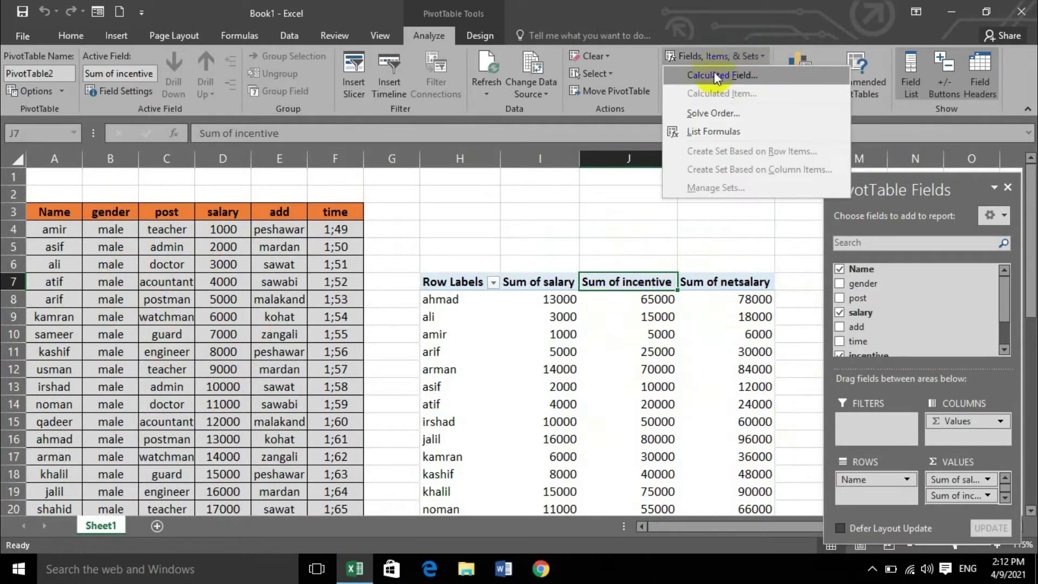
{"action": "left_click", "coordinate": [738, 77]}
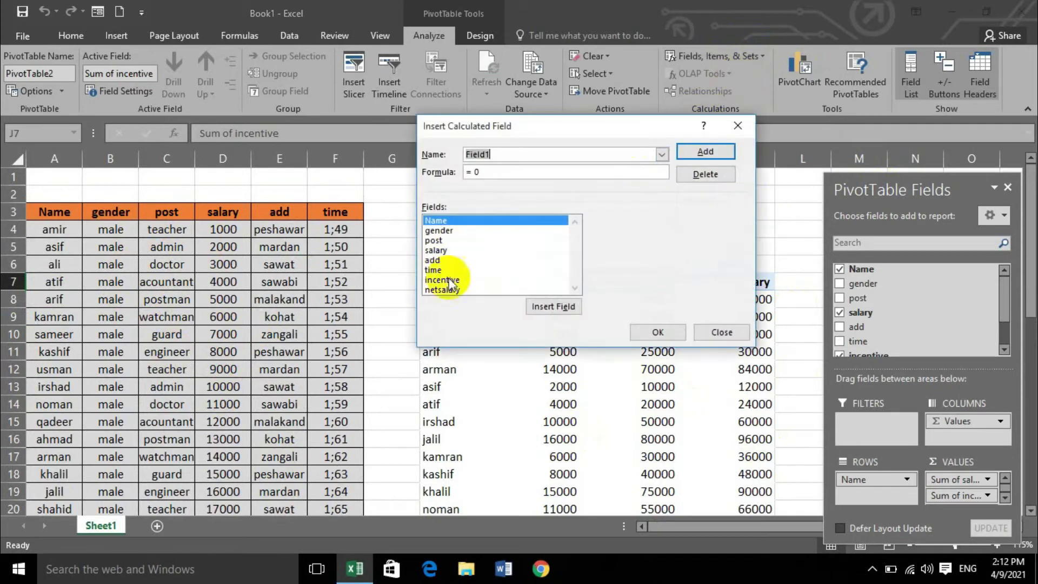
{"action": "left_click_drag", "start_coordinate": [465, 172], "coordinate": [494, 173]}
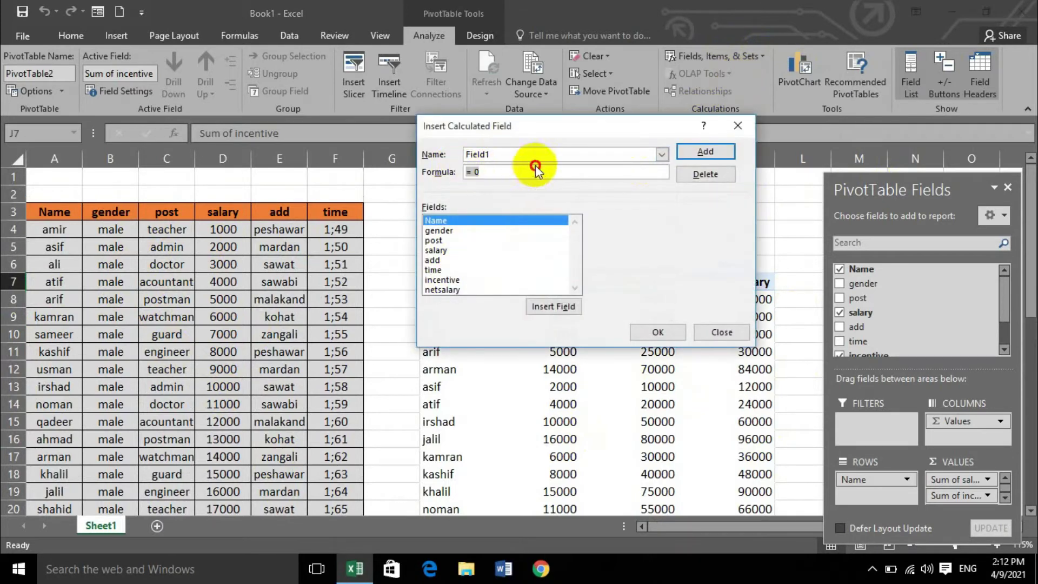
{"action": "left_click", "coordinate": [491, 169]}
{"action": "key", "text": "Return"}
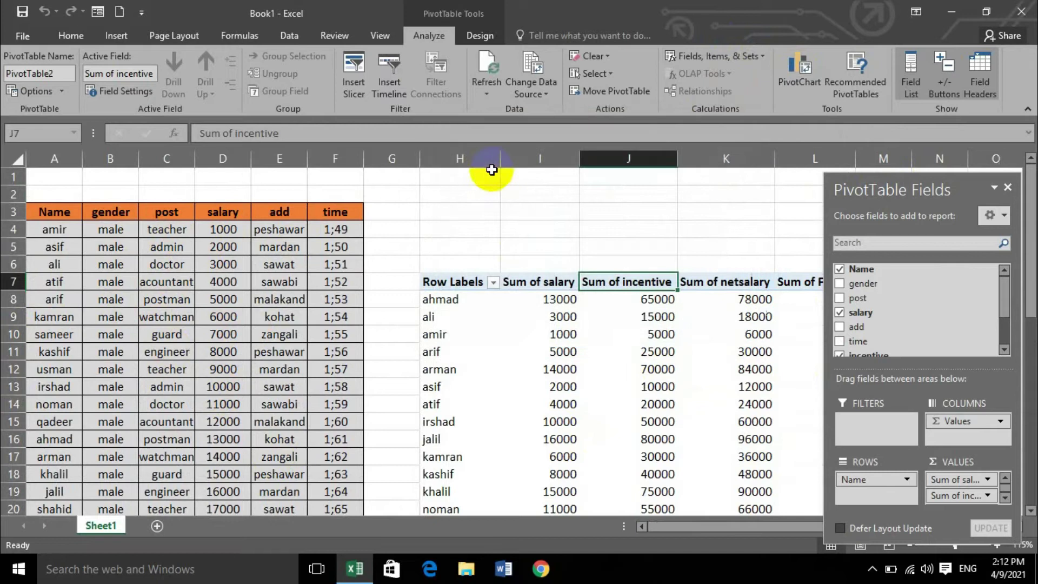
Step: Check the PivotTable's calculated item solve order and close its dialog
{"action": "left_click", "coordinate": [766, 56]}
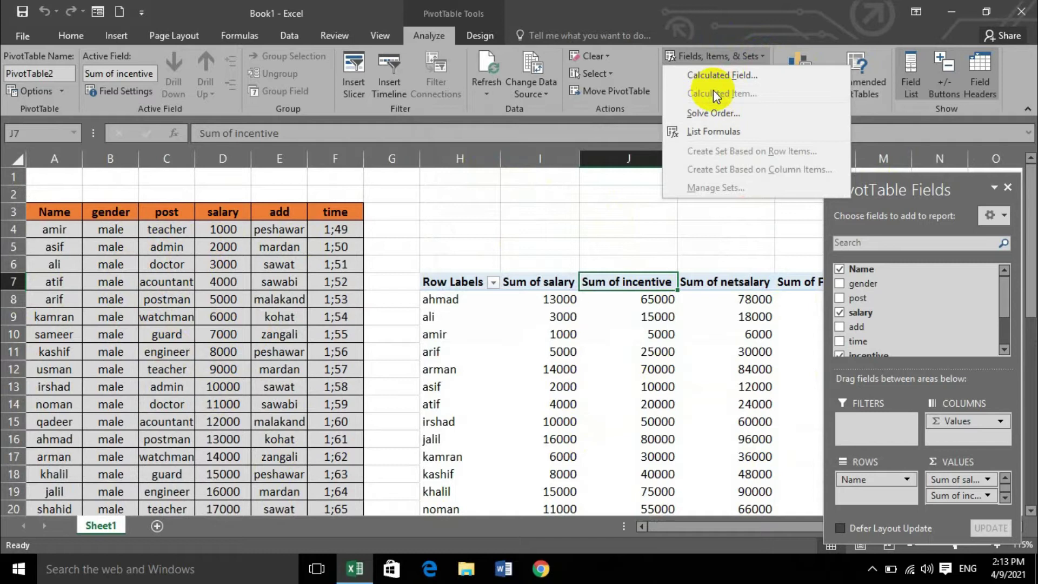
{"action": "left_click", "coordinate": [737, 116]}
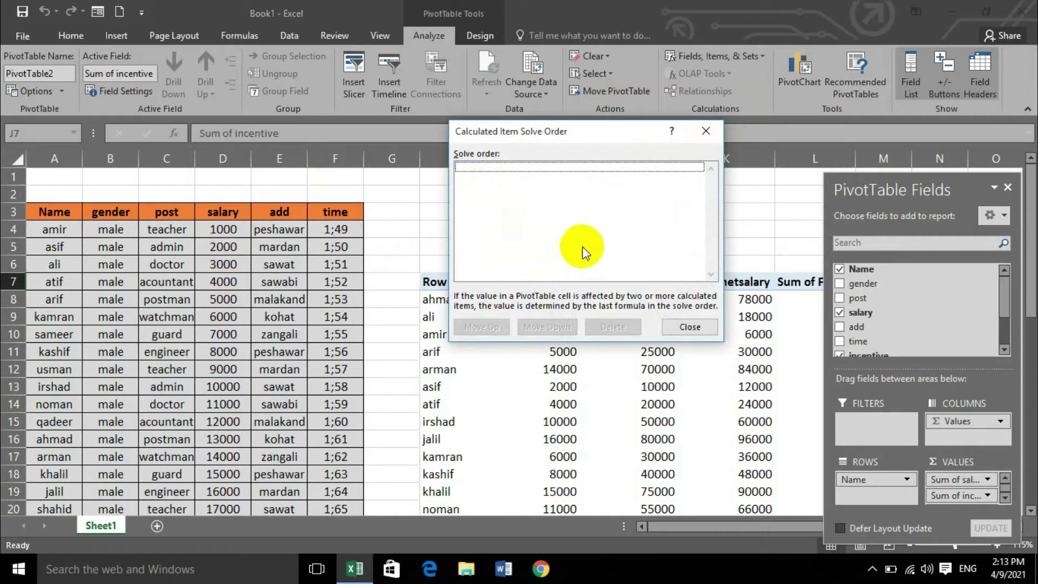
{"action": "left_click", "coordinate": [703, 328]}
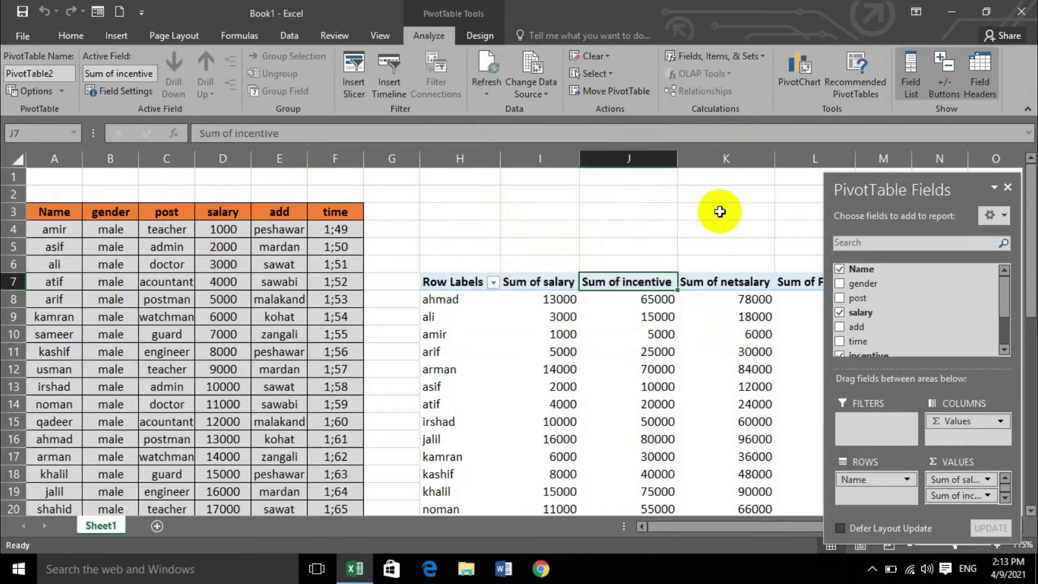
Step: List the PivotTable's calculated field formulas on a new sheet and return to Sheet1
{"action": "left_click", "coordinate": [761, 56]}
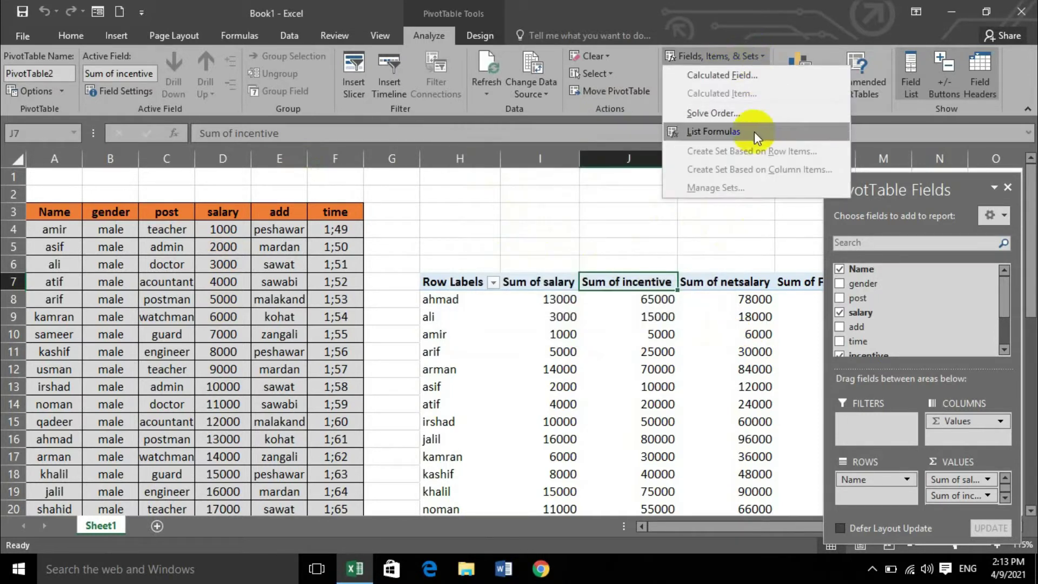
{"action": "left_click", "coordinate": [729, 139]}
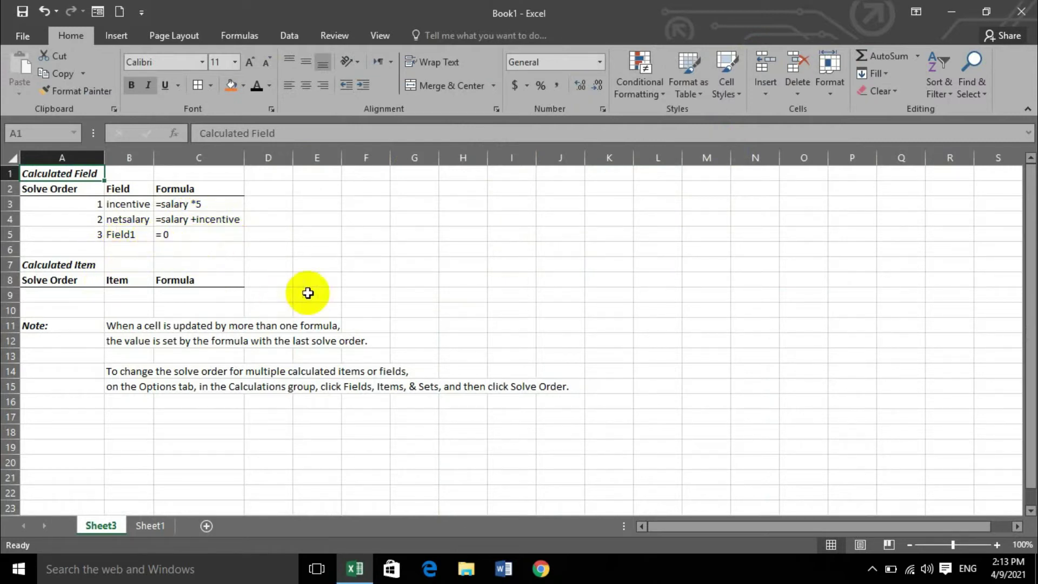
{"action": "left_click", "coordinate": [138, 531]}
{"action": "left_click", "coordinate": [763, 57]}
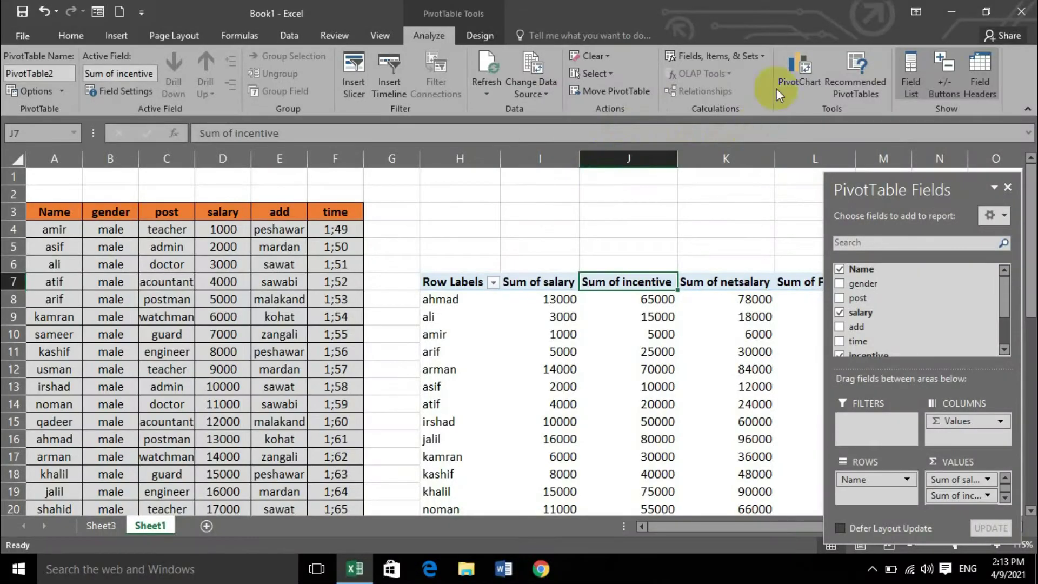
Step: Remove all fields from the PivotTable, including Name, salary, incentive, netsalary and Field1
{"action": "left_click", "coordinate": [842, 268]}
{"action": "left_click", "coordinate": [847, 319]}
{"action": "scroll", "coordinate": [845, 308], "scroll_direction": "down", "scroll_amount": 3}
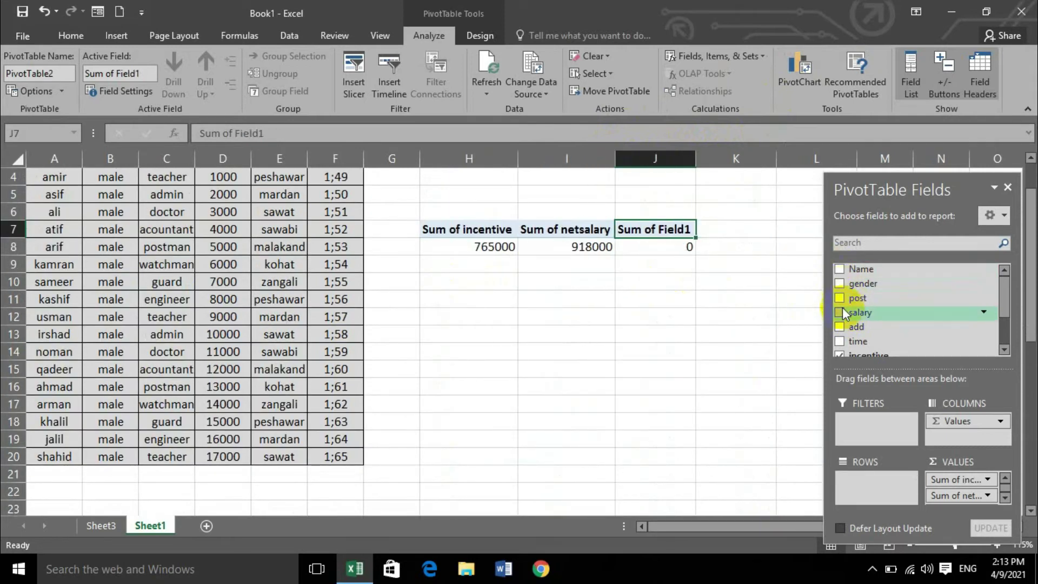
{"action": "left_click", "coordinate": [841, 317]}
{"action": "left_click", "coordinate": [840, 299]}
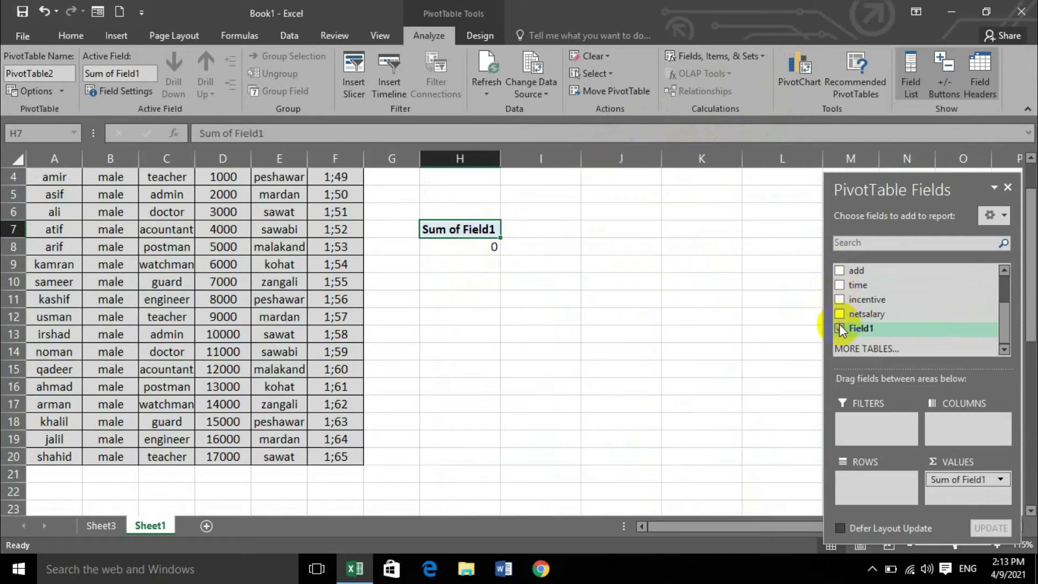
{"action": "left_click", "coordinate": [840, 328]}
{"action": "scroll", "coordinate": [594, 338], "scroll_direction": "up", "scroll_amount": 1}
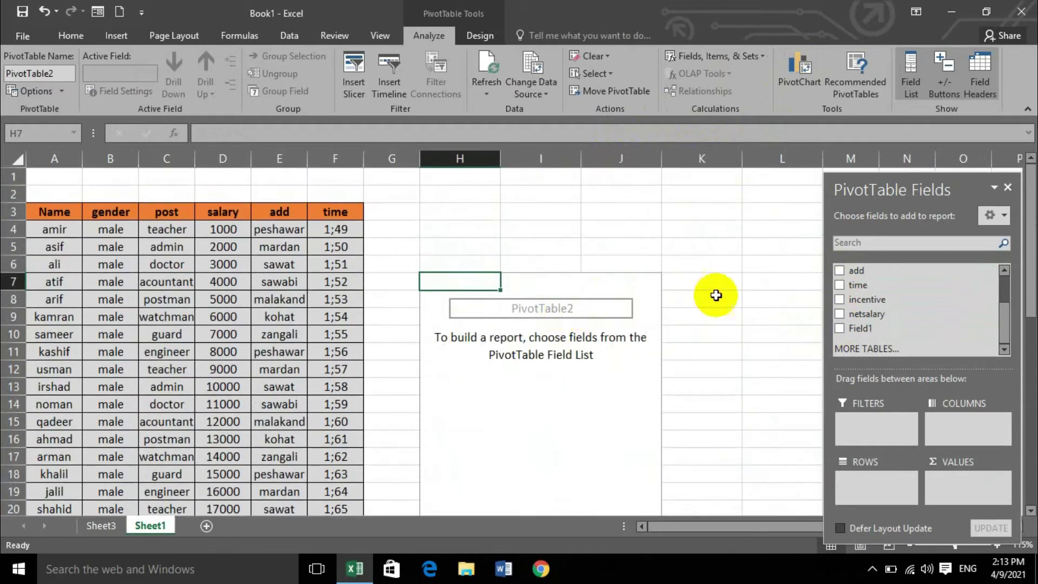
Step: Rebuild the PivotTable with Name as rows, gender as the report filter and salary as summed values
{"action": "scroll", "coordinate": [853, 293], "scroll_direction": "up", "scroll_amount": 2}
{"action": "left_click", "coordinate": [839, 270]}
{"action": "left_click", "coordinate": [839, 284]}
{"action": "left_click_drag", "start_coordinate": [887, 496], "coordinate": [867, 433]}
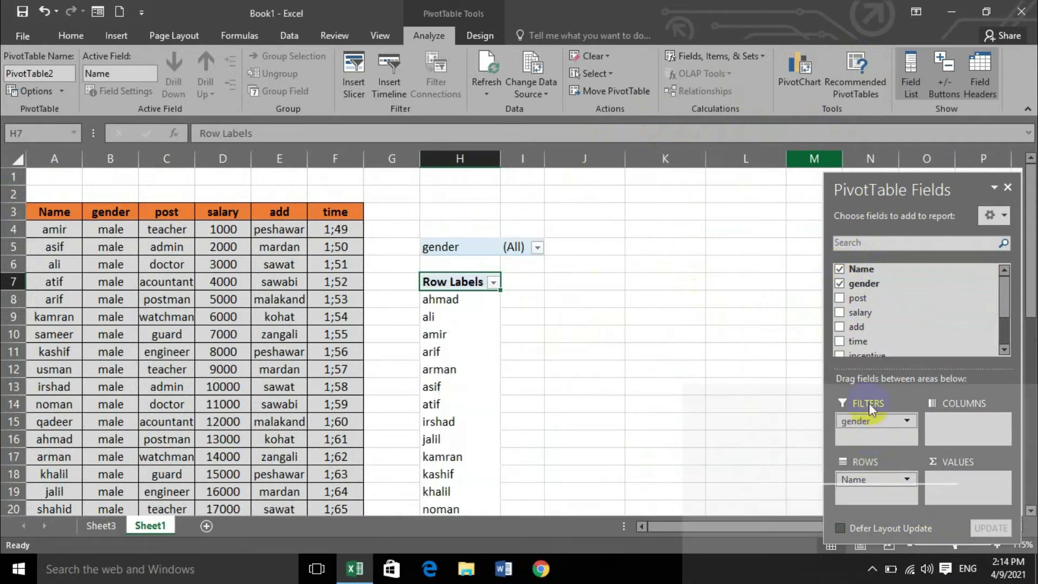
{"action": "left_click", "coordinate": [854, 312]}
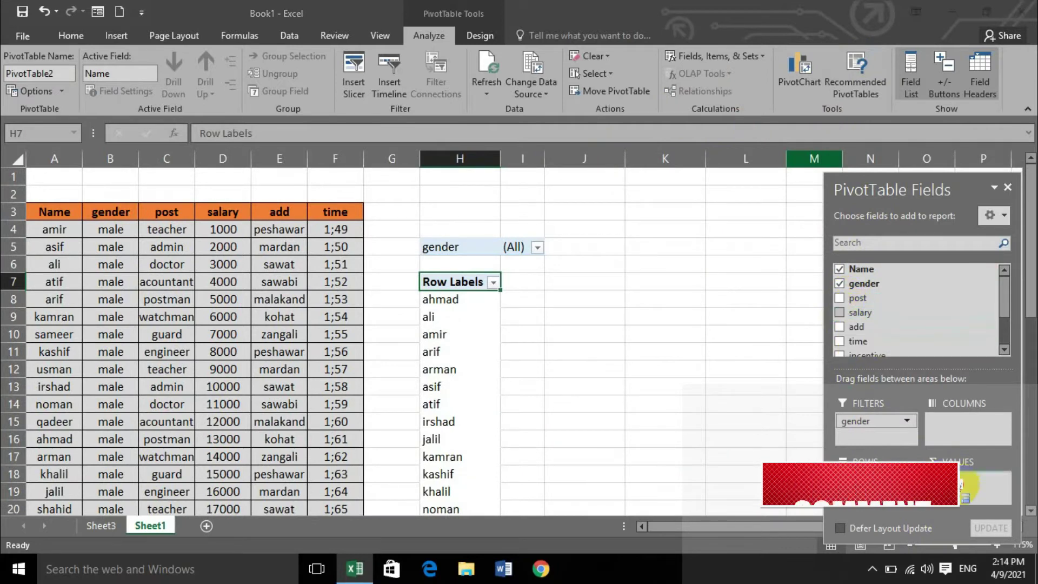
Step: Look over the rebuilt salary PivotTable and dock the PivotTable Fields pane beside the worksheet
{"action": "scroll", "coordinate": [475, 384], "scroll_direction": "down", "scroll_amount": 3}
{"action": "scroll", "coordinate": [492, 378], "scroll_direction": "up", "scroll_amount": 3}
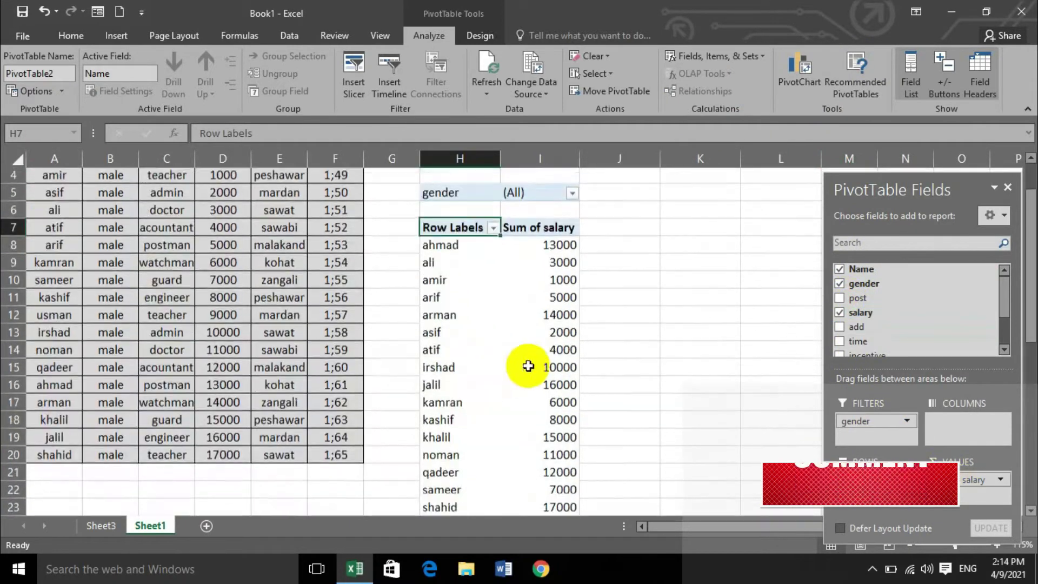
{"action": "scroll", "coordinate": [537, 241], "scroll_direction": "up", "scroll_amount": 1}
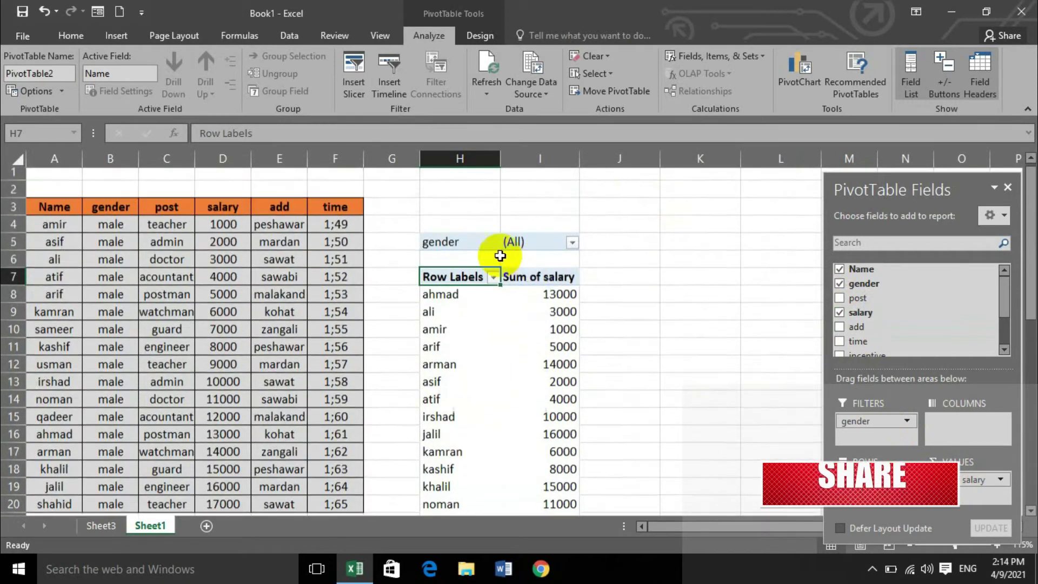
{"action": "scroll", "coordinate": [475, 271], "scroll_direction": "down", "scroll_amount": 2}
{"action": "left_click_drag", "start_coordinate": [982, 181], "coordinate": [1005, 178]}
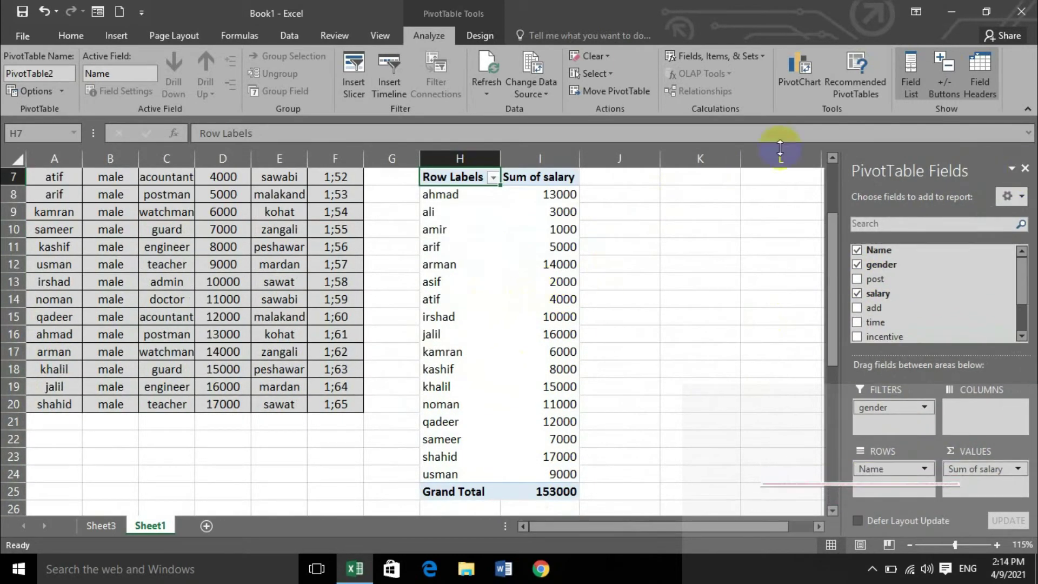
Step: Start a PivotChart from the PivotTable and compare the available column, line, stock, box and whisker, treemap and bar chart types
{"action": "left_click", "coordinate": [800, 71]}
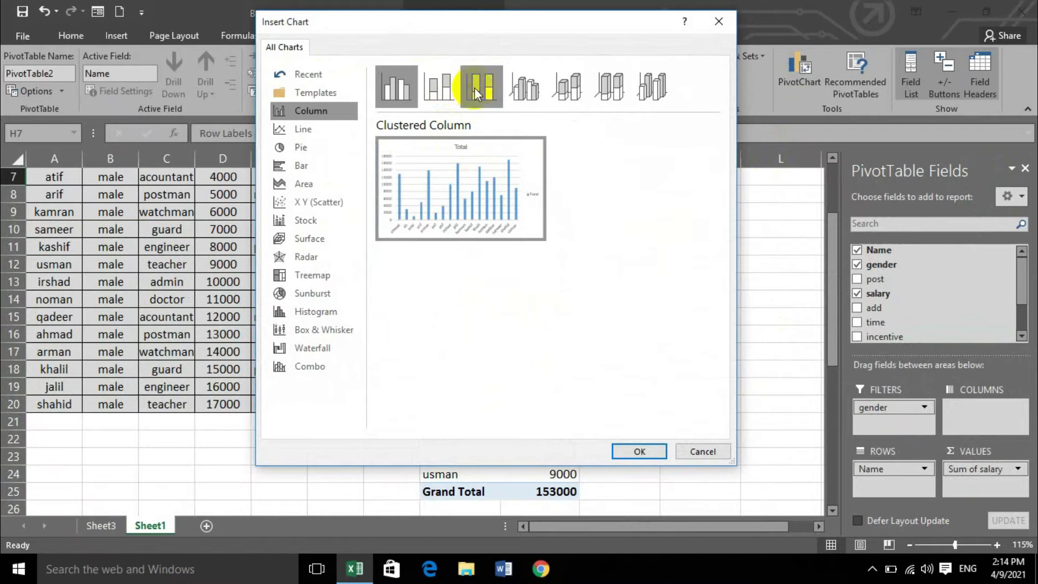
{"action": "left_click", "coordinate": [525, 89]}
{"action": "left_click", "coordinate": [610, 89]}
{"action": "left_click", "coordinate": [646, 91]}
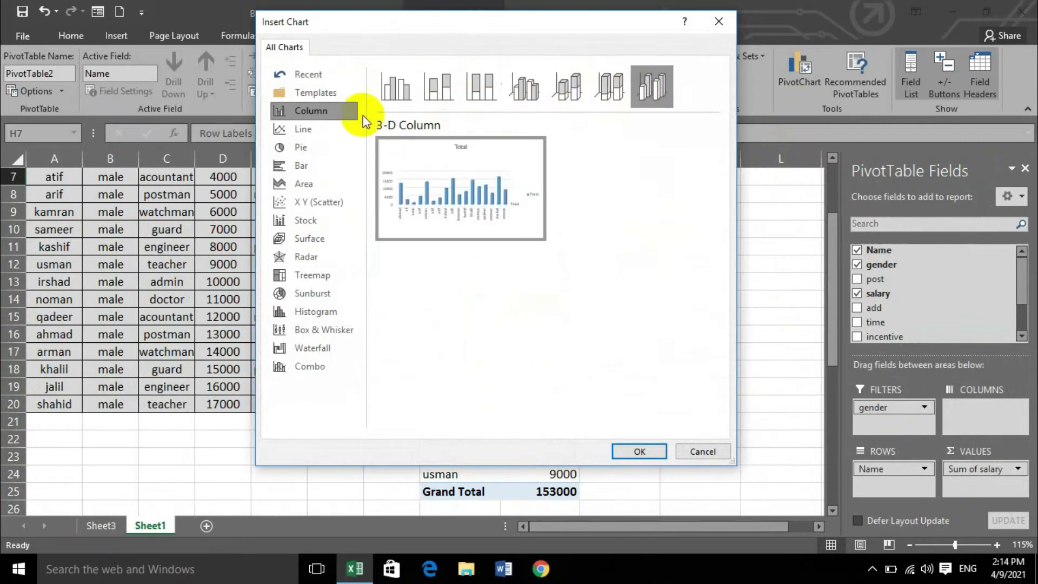
{"action": "left_click", "coordinate": [299, 142]}
{"action": "left_click", "coordinate": [298, 131]}
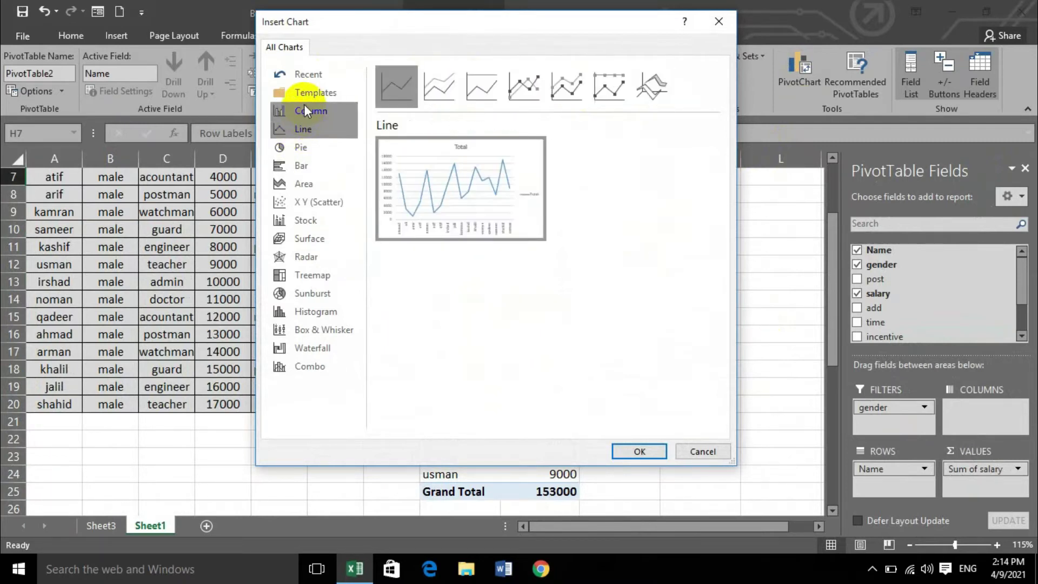
{"action": "left_click", "coordinate": [307, 238]}
{"action": "left_click", "coordinate": [311, 220]}
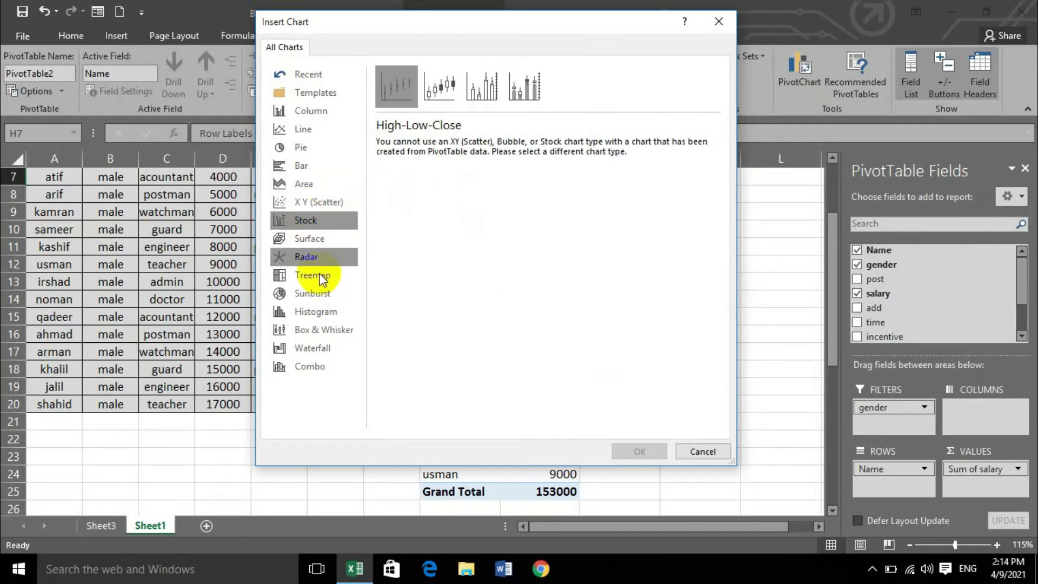
{"action": "left_click", "coordinate": [312, 329]}
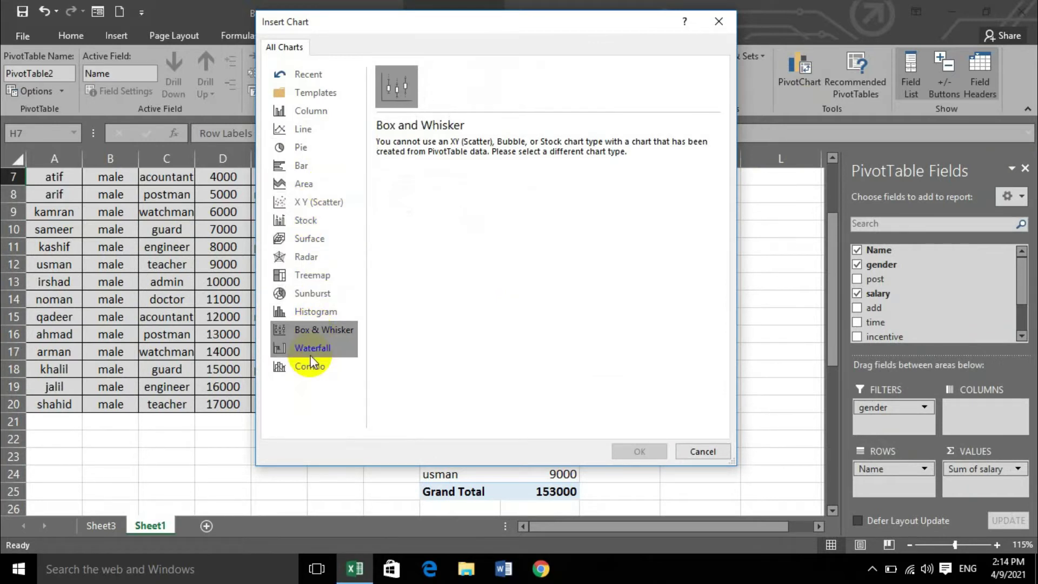
{"action": "left_click", "coordinate": [307, 275]}
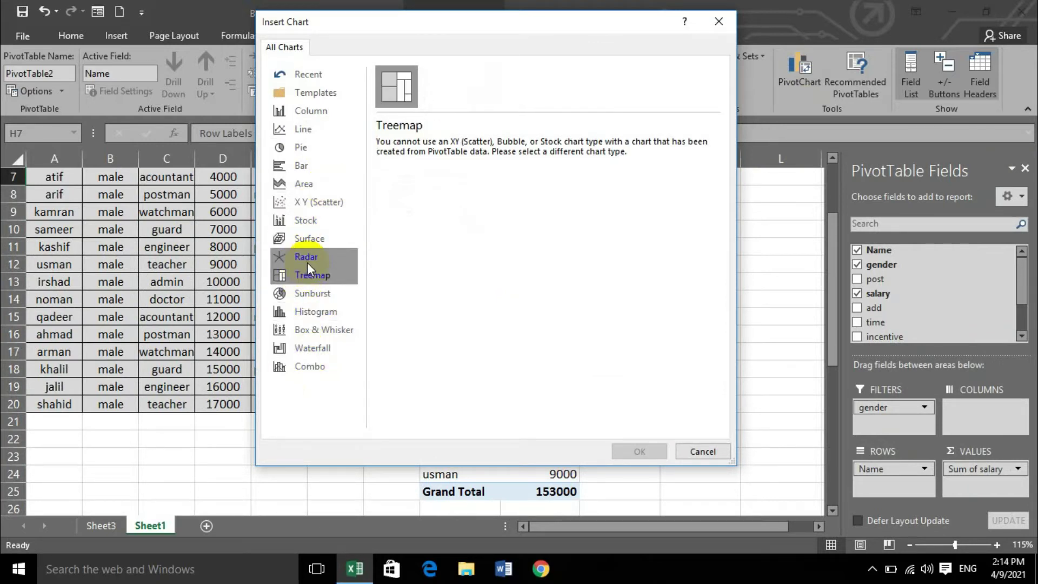
{"action": "left_click", "coordinate": [300, 165]}
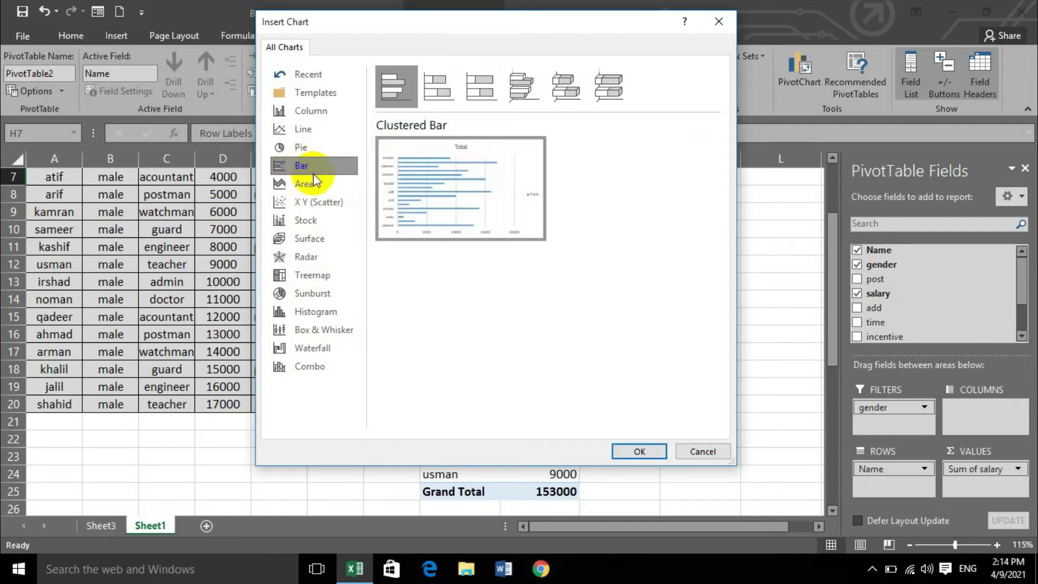
{"action": "left_click", "coordinate": [283, 147]}
{"action": "left_click", "coordinate": [302, 133]}
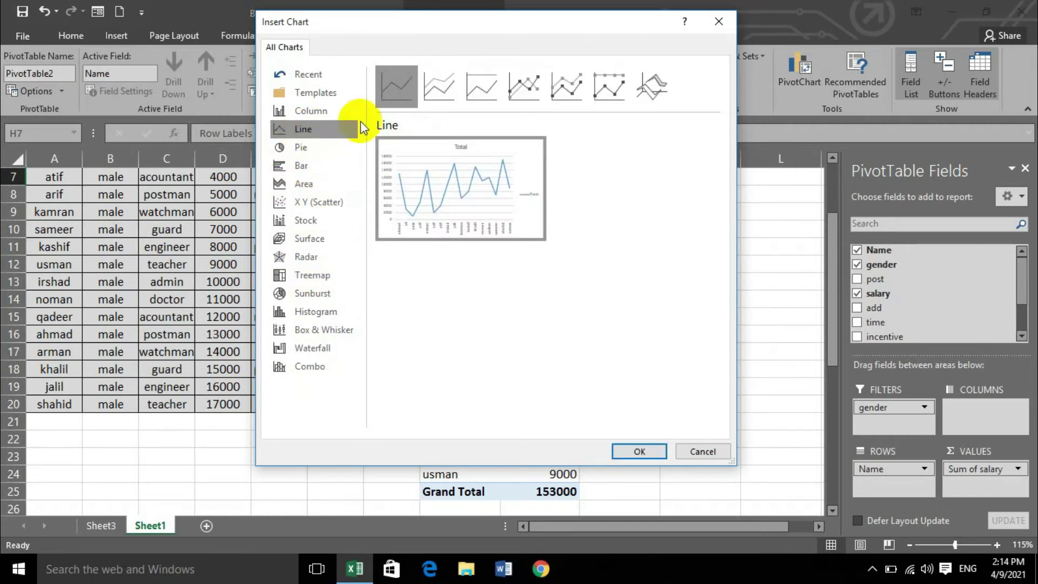
Step: Choose the Stacked Column chart type and insert it as the PivotChart
{"action": "left_click", "coordinate": [307, 111]}
{"action": "left_click", "coordinate": [445, 93]}
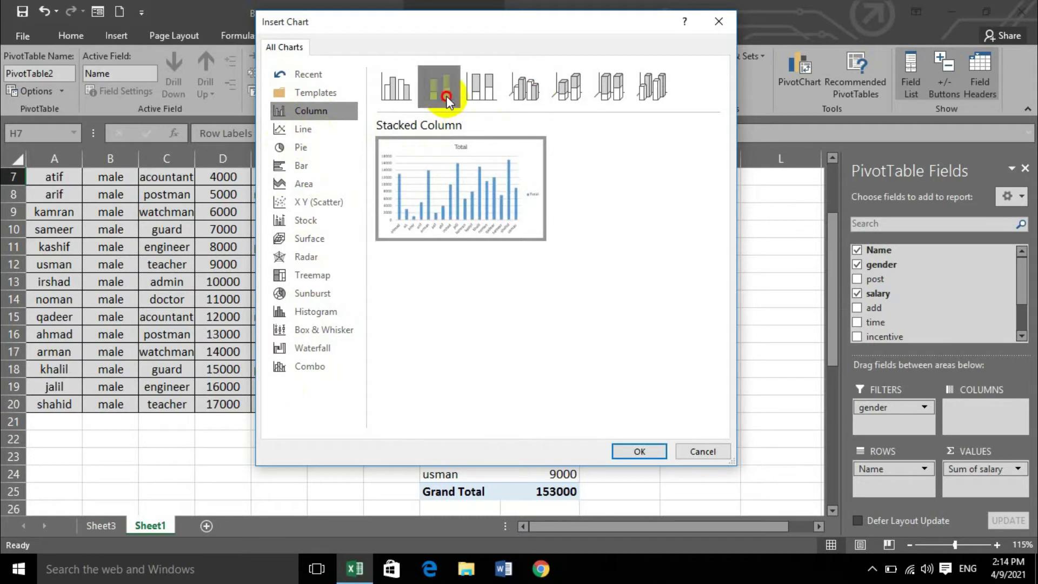
{"action": "left_click", "coordinate": [630, 446]}
Step: Move the PivotChart so that it spans about columns E to J, starting near row 7
{"action": "left_click_drag", "start_coordinate": [498, 239], "coordinate": [620, 206]}
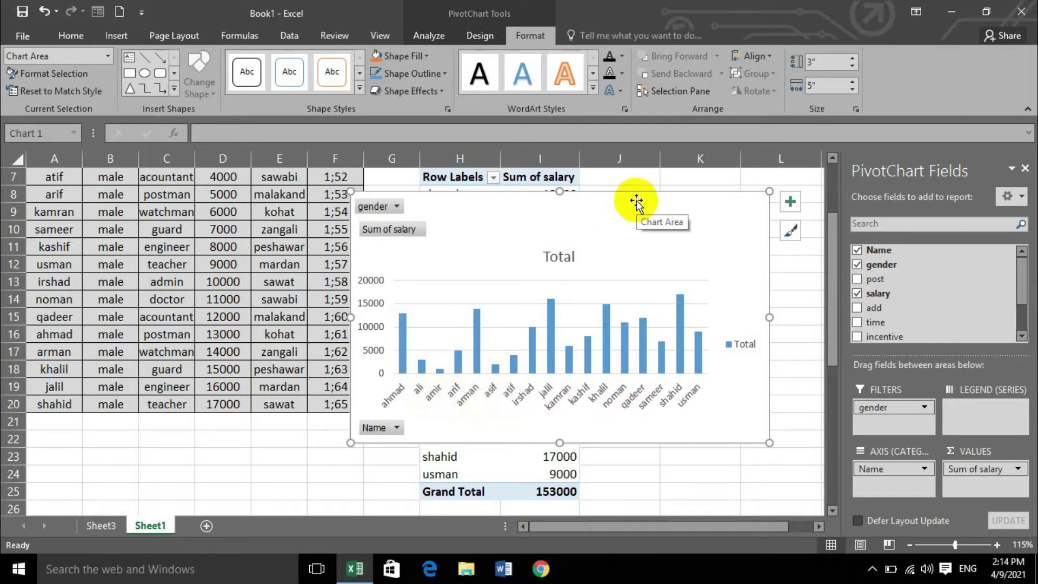
{"action": "left_click_drag", "start_coordinate": [642, 204], "coordinate": [541, 205]}
{"action": "double_click", "coordinate": [538, 206]}
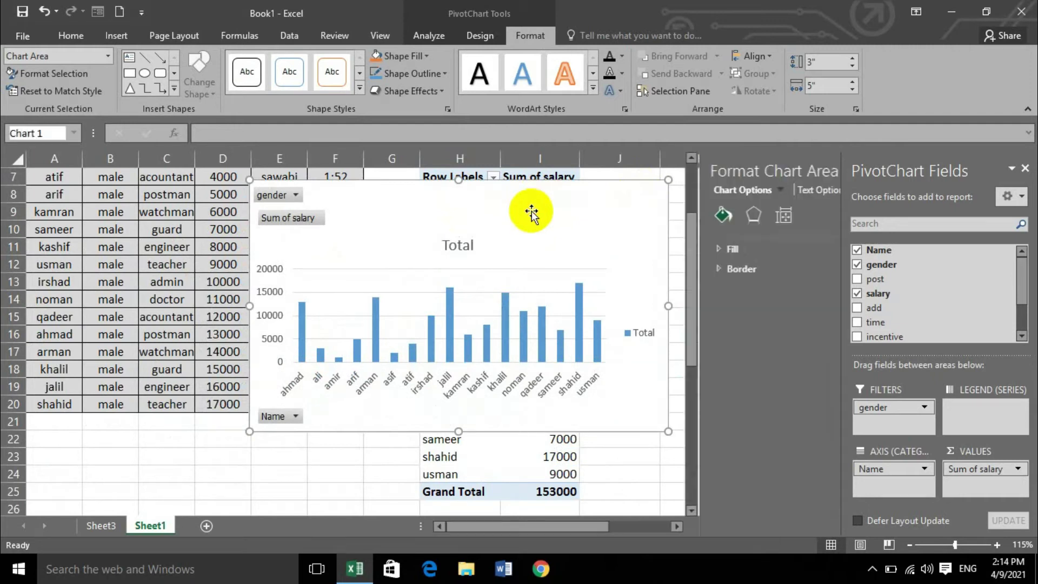
Step: Close the Format Chart Area pane and apply the dark-background chart style to the PivotChart
{"action": "left_click", "coordinate": [485, 31]}
{"action": "left_click", "coordinate": [167, 89]}
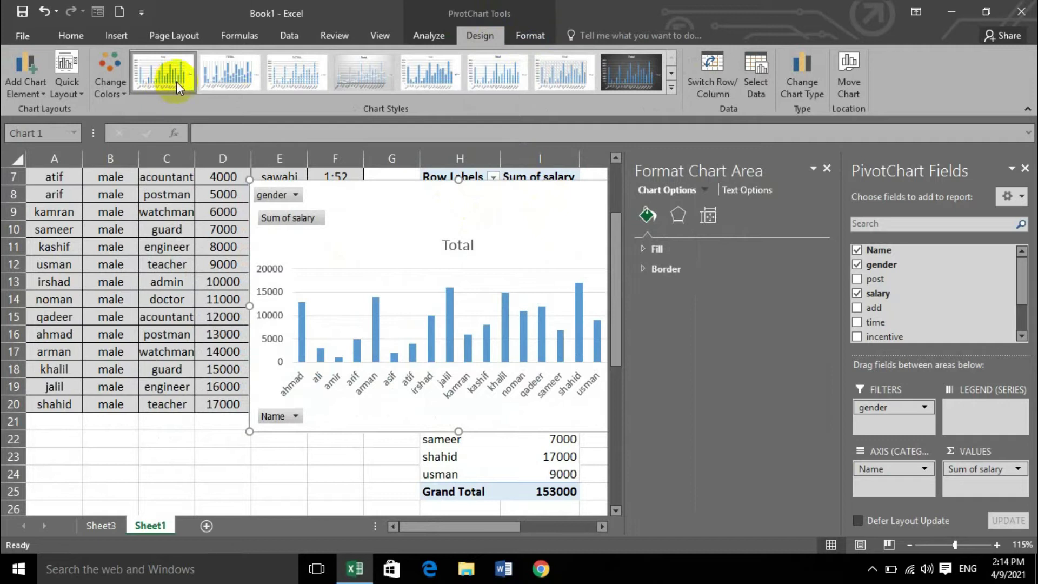
{"action": "left_click", "coordinate": [826, 168]}
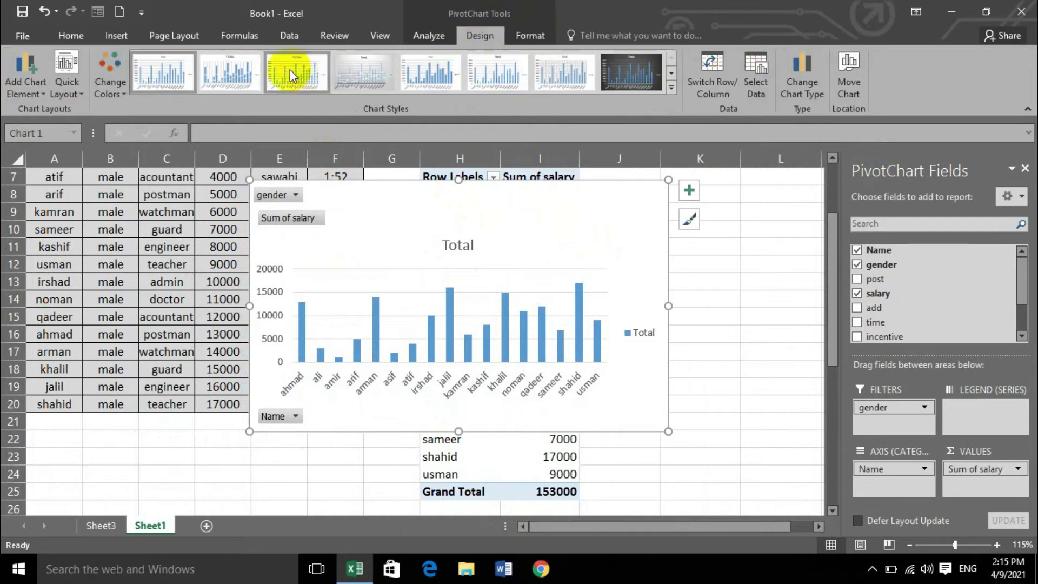
{"action": "left_click", "coordinate": [628, 73]}
{"action": "left_click", "coordinate": [551, 292]}
Step: Recolor the PivotChart with the colorful orange, yellow and green palette and apply the quick layout with axis titles and no chart title
{"action": "left_click", "coordinate": [110, 73]}
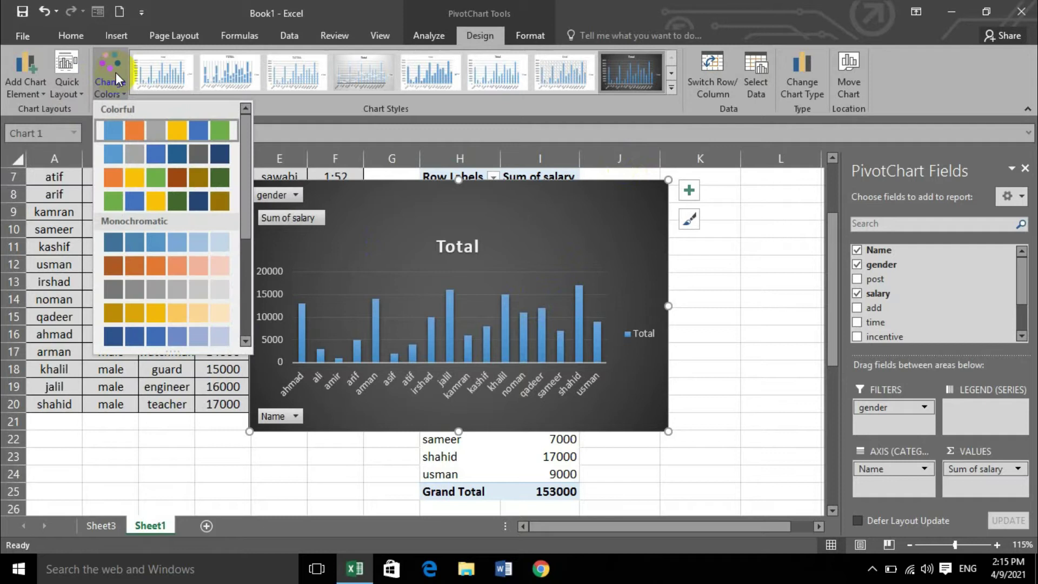
{"action": "left_click", "coordinate": [190, 186]}
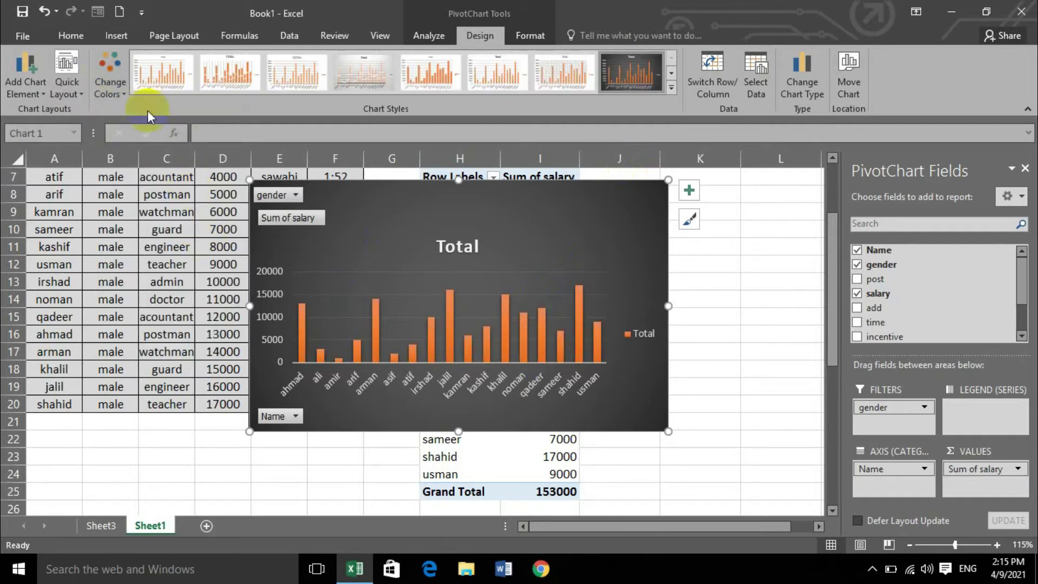
{"action": "left_click", "coordinate": [76, 80]}
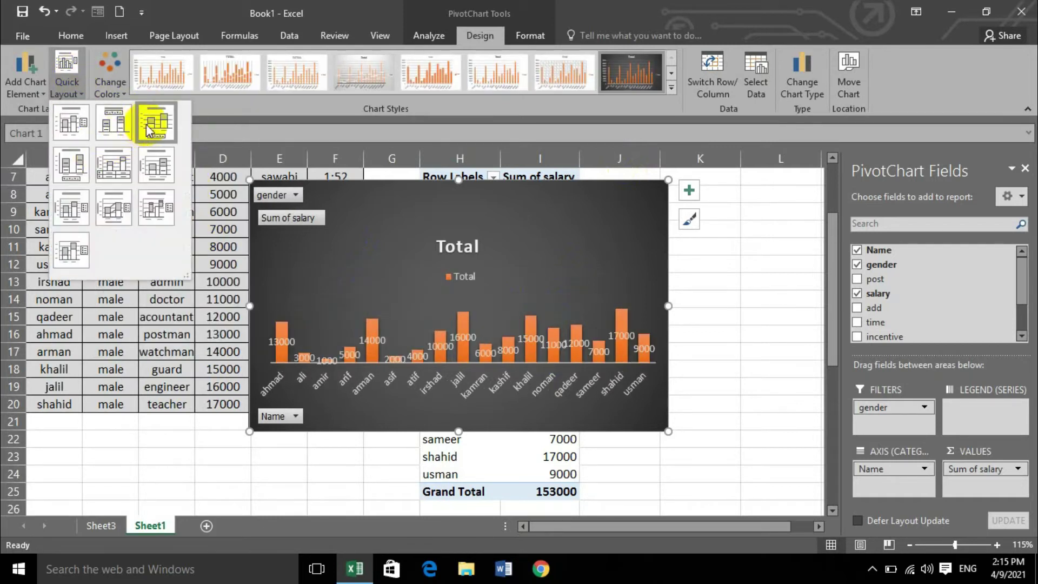
{"action": "left_click", "coordinate": [71, 206]}
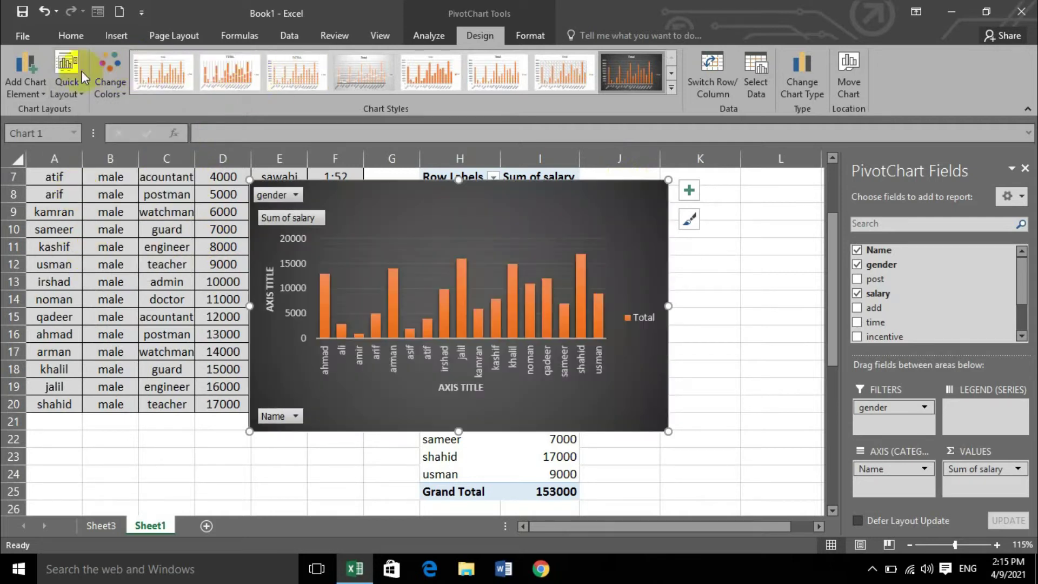
Step: Review the available chart element options for the PivotChart, including axes, axis titles, chart title and lines
{"action": "left_click", "coordinate": [34, 79]}
{"action": "mouse_move", "coordinate": [34, 114]}
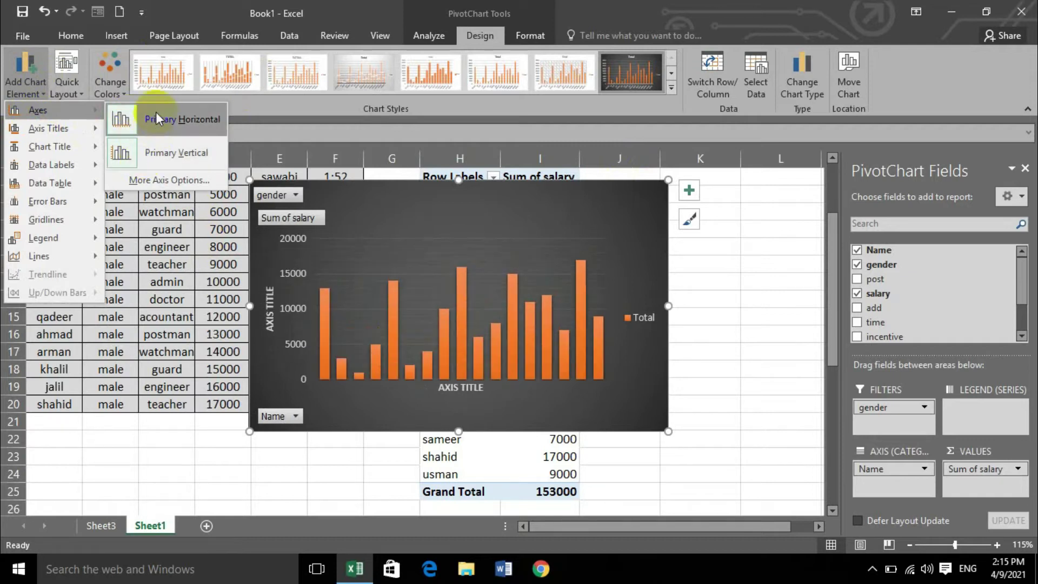
{"action": "mouse_move", "coordinate": [51, 130]}
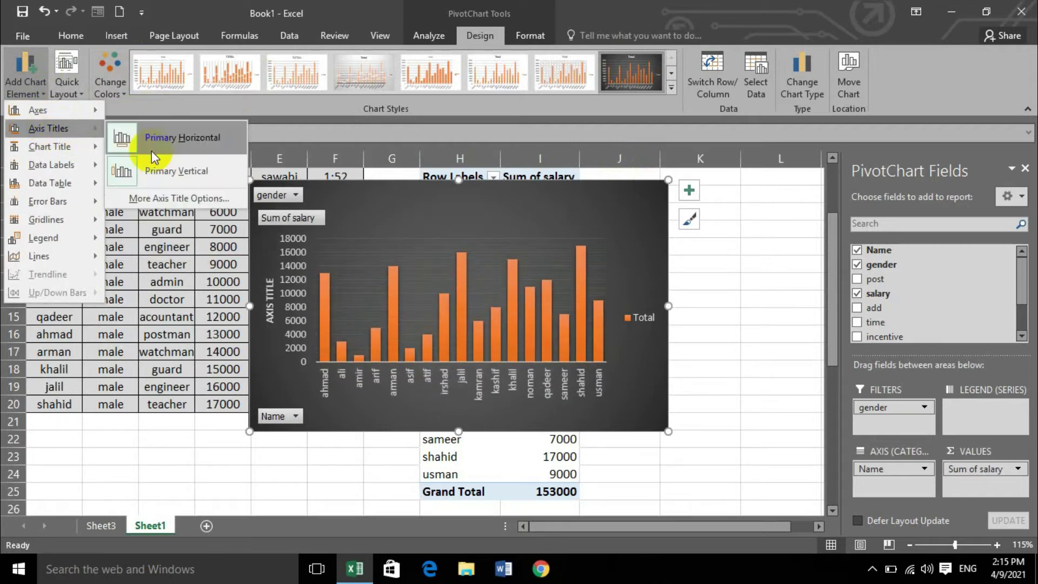
{"action": "mouse_move", "coordinate": [90, 144]}
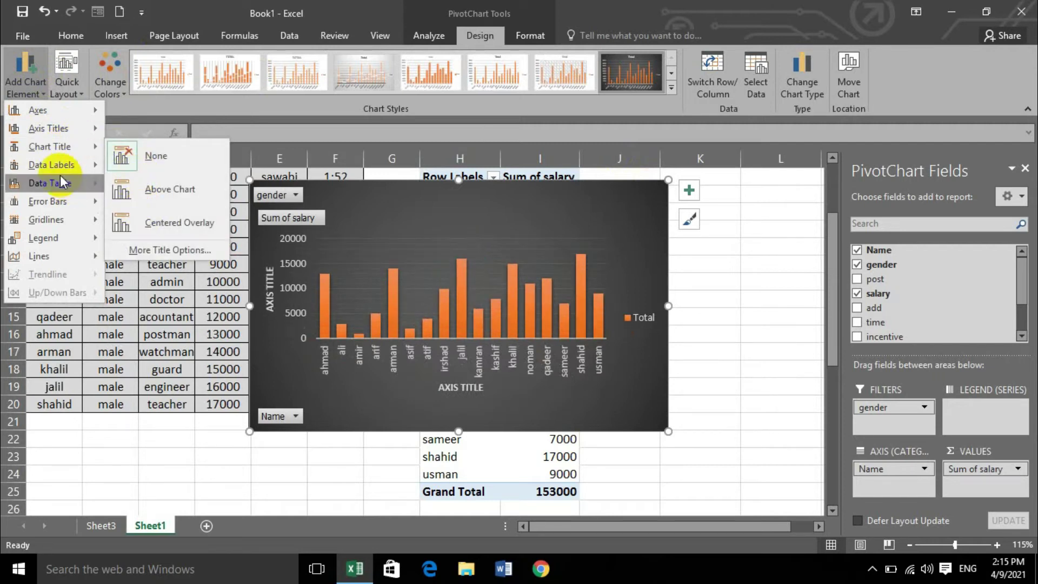
{"action": "mouse_move", "coordinate": [59, 256]}
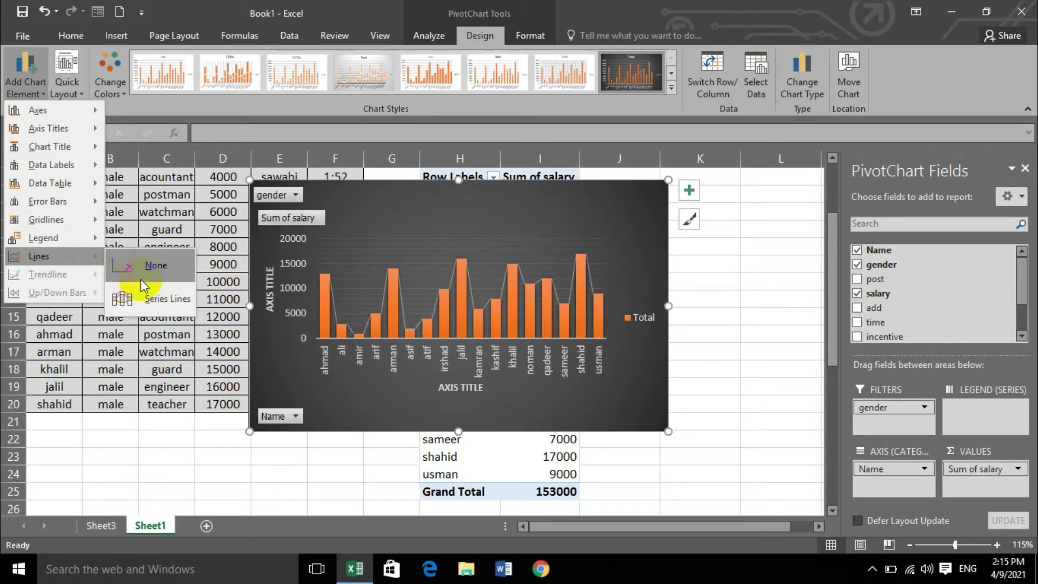
Step: Switch the PivotChart's rows and columns back and forth, ending with the names on the category axis
{"action": "left_click", "coordinate": [709, 76]}
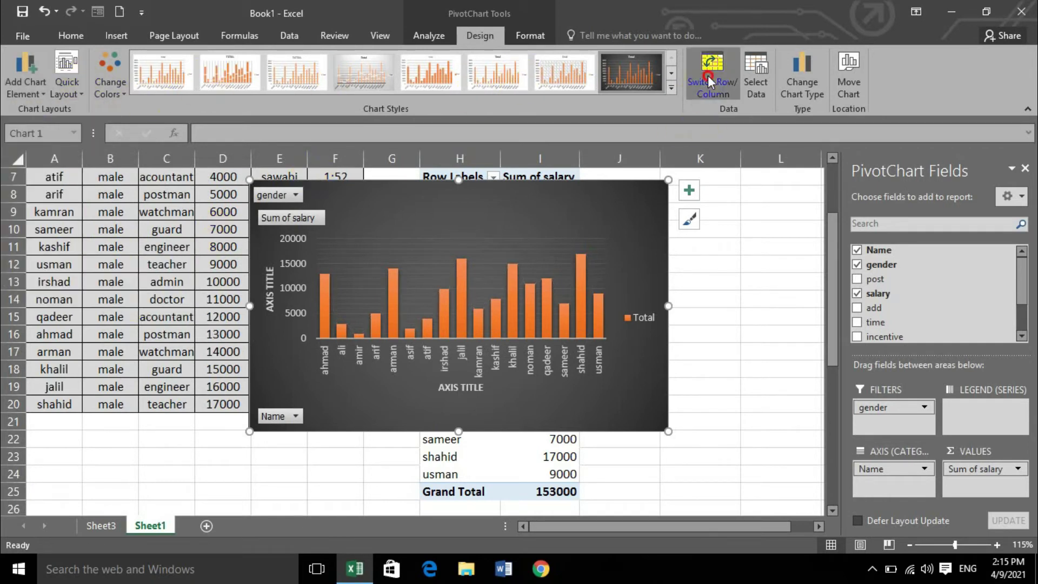
{"action": "left_click", "coordinate": [708, 75]}
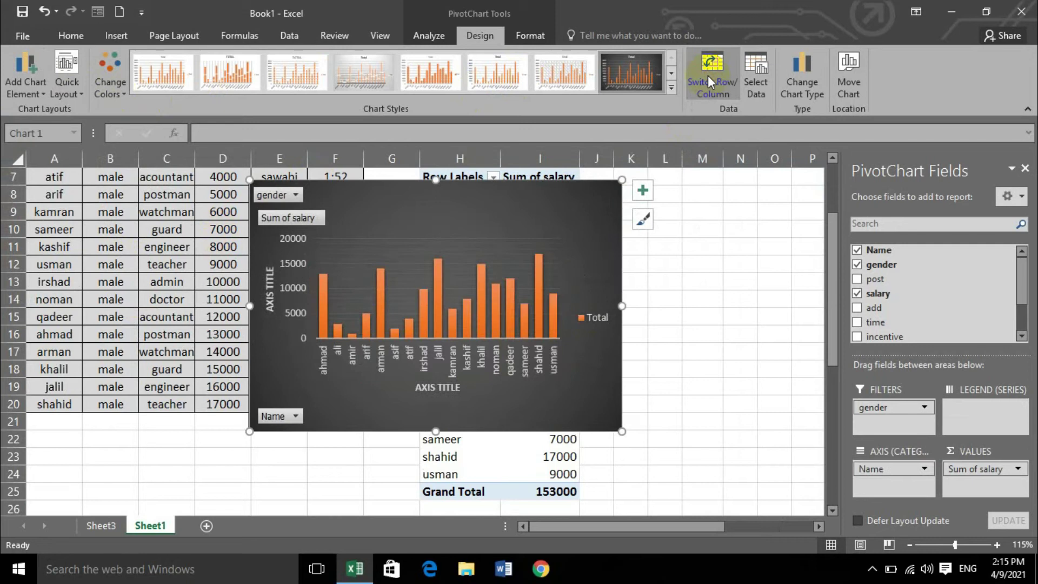
{"action": "left_click", "coordinate": [722, 72]}
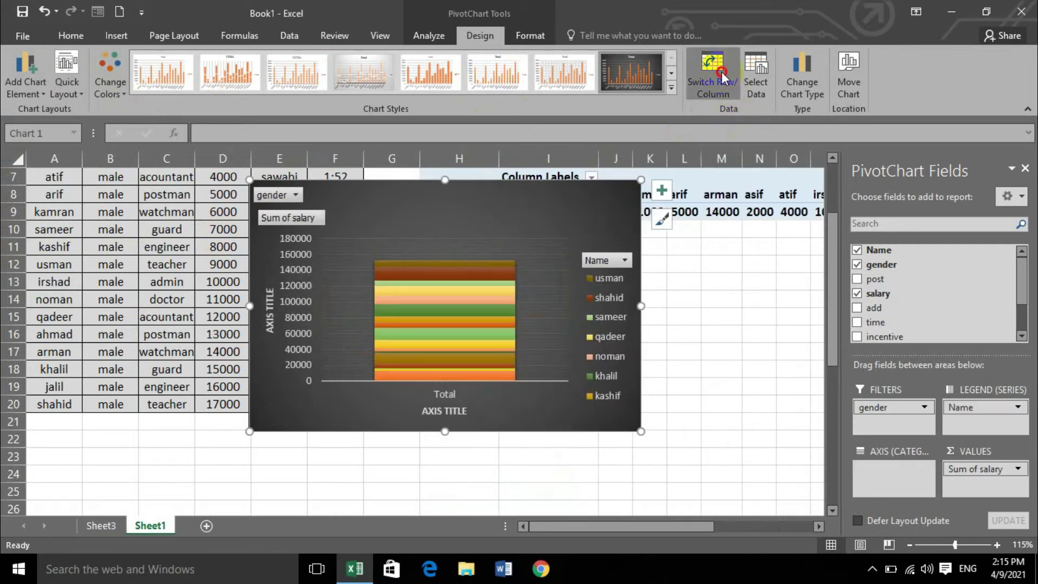
{"action": "left_click", "coordinate": [721, 73]}
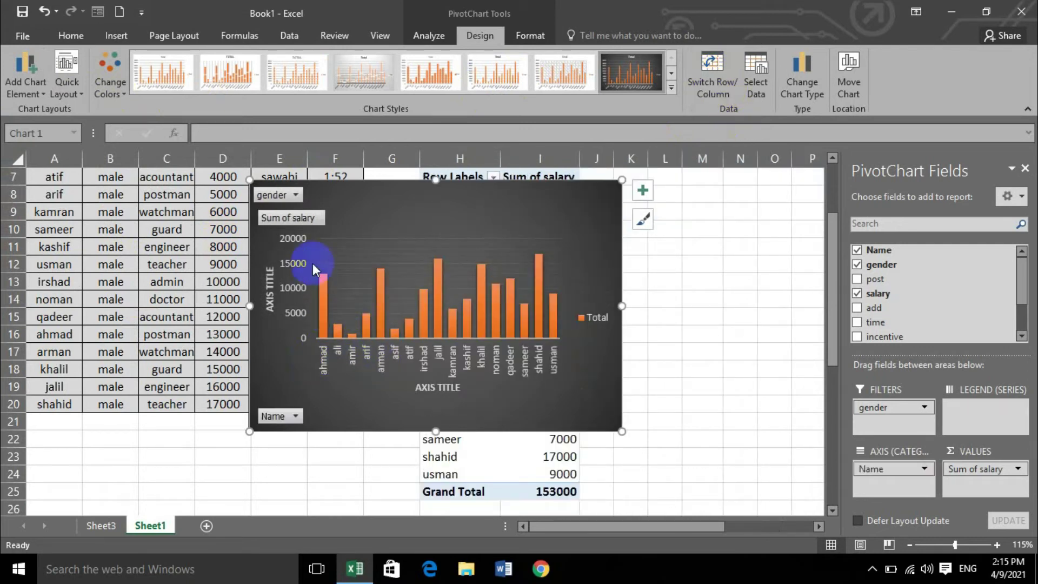
{"action": "left_click", "coordinate": [718, 71]}
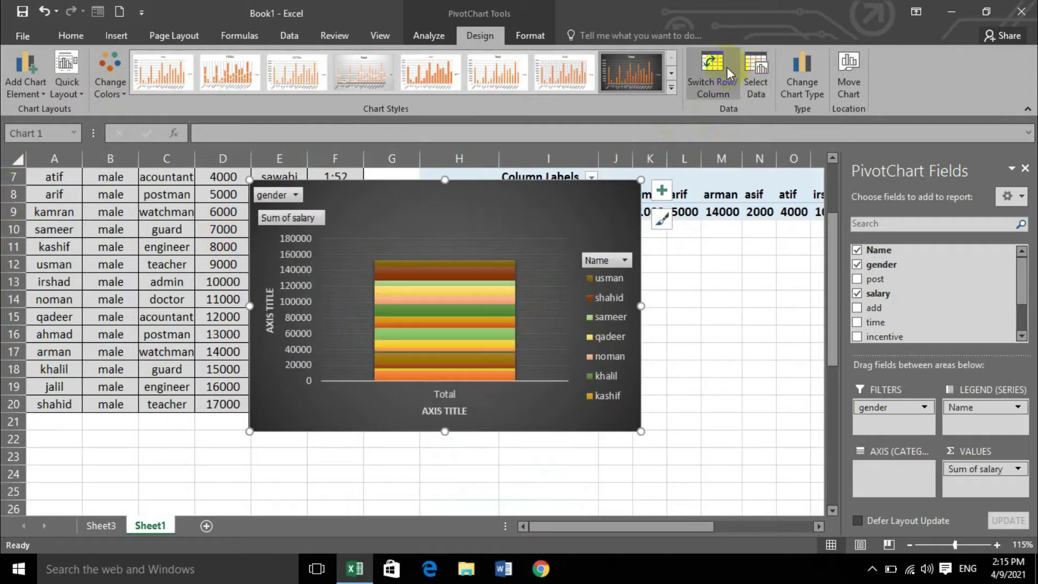
{"action": "left_click", "coordinate": [724, 67]}
{"action": "left_click", "coordinate": [724, 67]}
{"action": "left_click", "coordinate": [724, 66]}
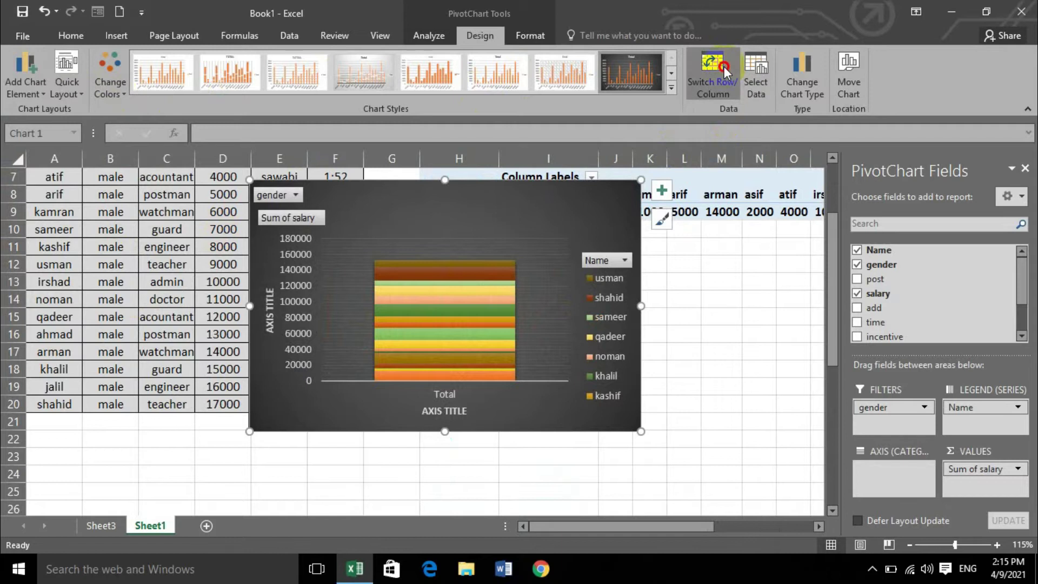
Step: Use the chart's data source settings to switch rows and columns so that the names become legend entries
{"action": "left_click", "coordinate": [757, 76]}
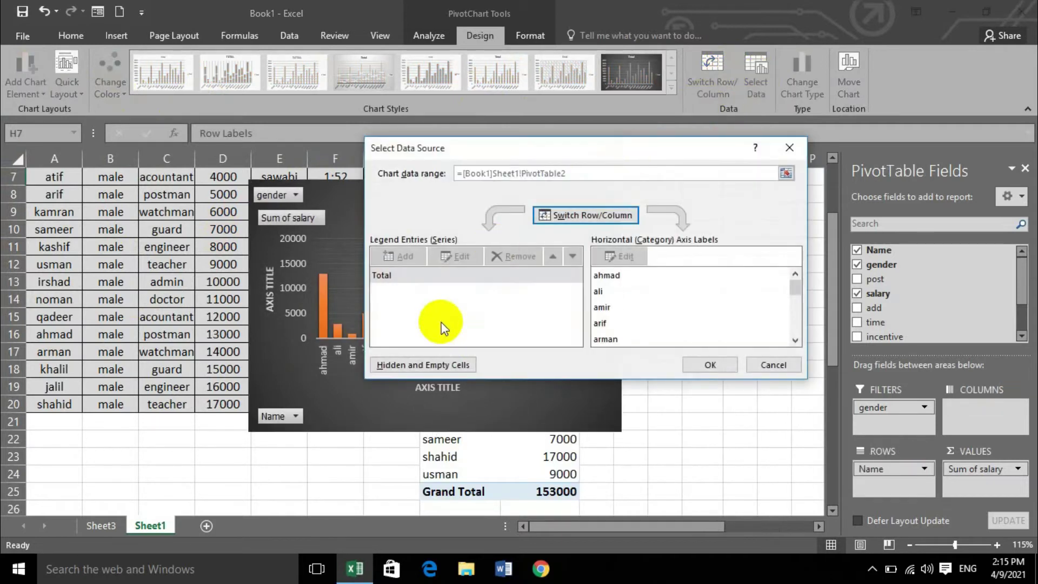
{"action": "left_click", "coordinate": [615, 275]}
{"action": "scroll", "coordinate": [594, 287], "scroll_direction": "down", "scroll_amount": 4}
{"action": "scroll", "coordinate": [610, 324], "scroll_direction": "up", "scroll_amount": 4}
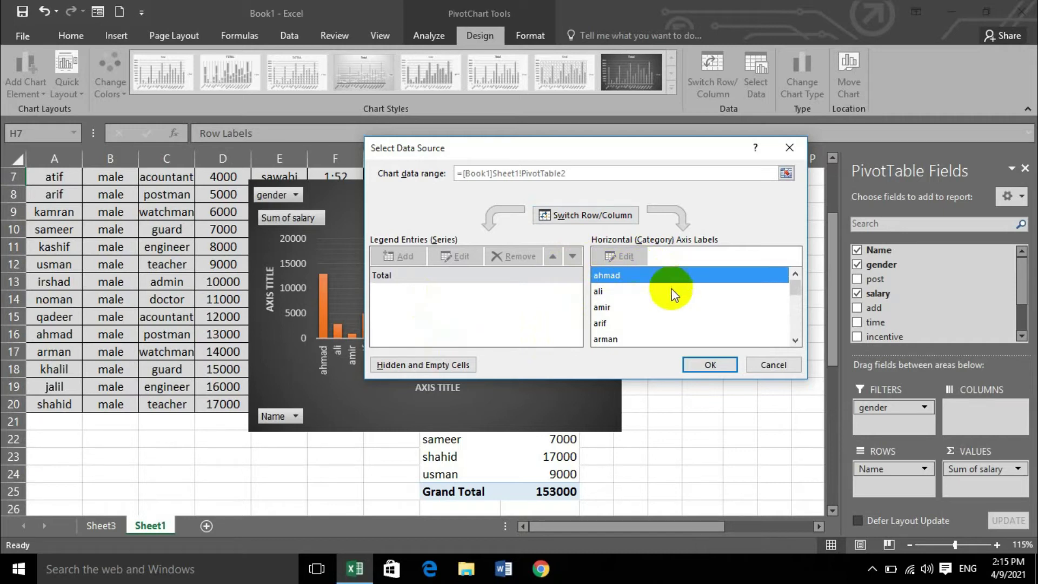
{"action": "left_click", "coordinate": [600, 305]}
{"action": "left_click", "coordinate": [590, 214]}
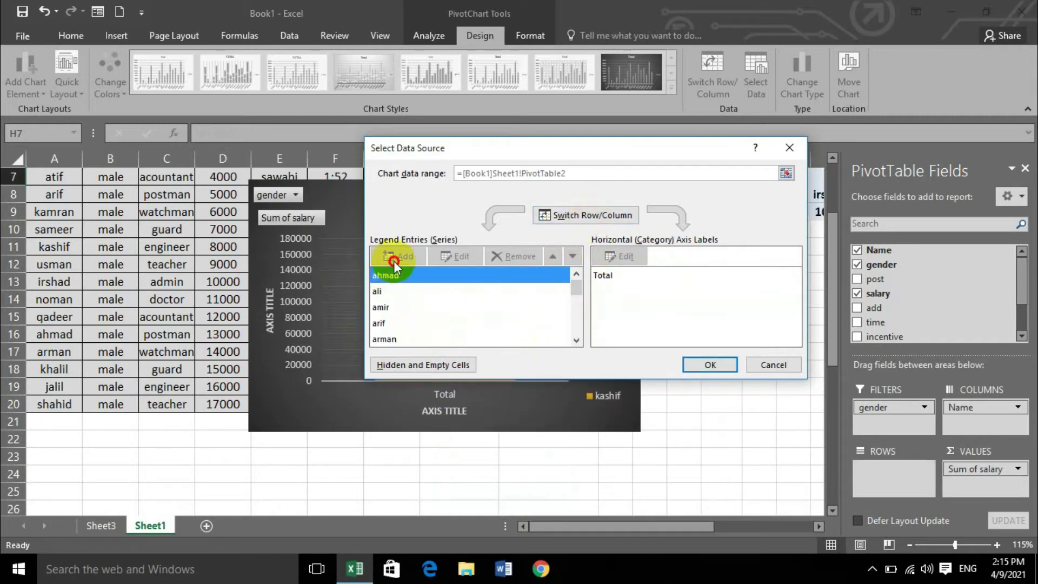
{"action": "scroll", "coordinate": [562, 292], "scroll_direction": "down", "scroll_amount": 2}
{"action": "scroll", "coordinate": [446, 307], "scroll_direction": "up", "scroll_amount": 5}
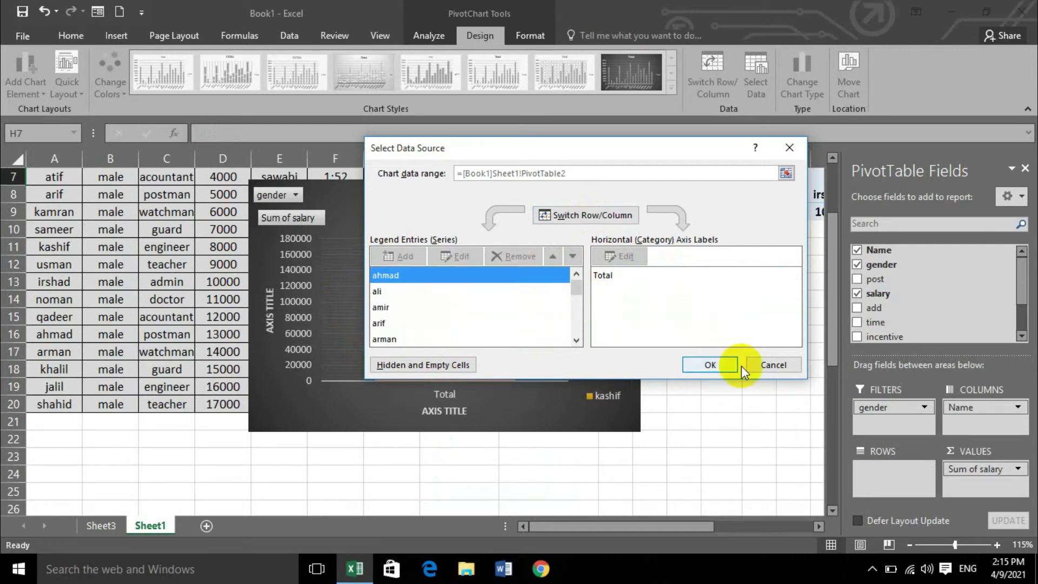
{"action": "left_click", "coordinate": [706, 366]}
Step: Switch the PivotChart's rows and columns so that the names return to the category axis
{"action": "left_click", "coordinate": [755, 79]}
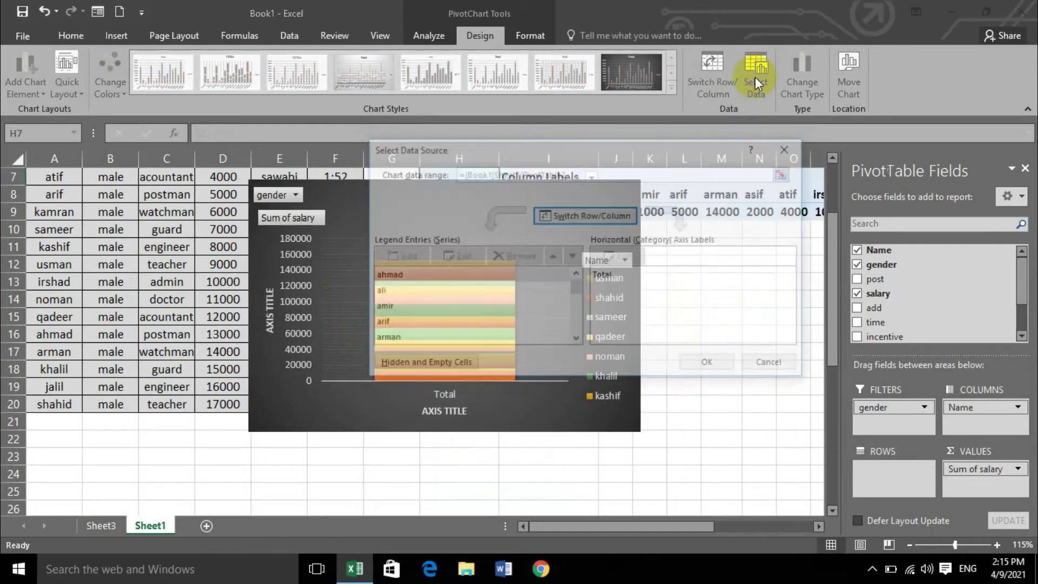
{"action": "left_click", "coordinate": [784, 151]}
{"action": "left_click", "coordinate": [718, 70]}
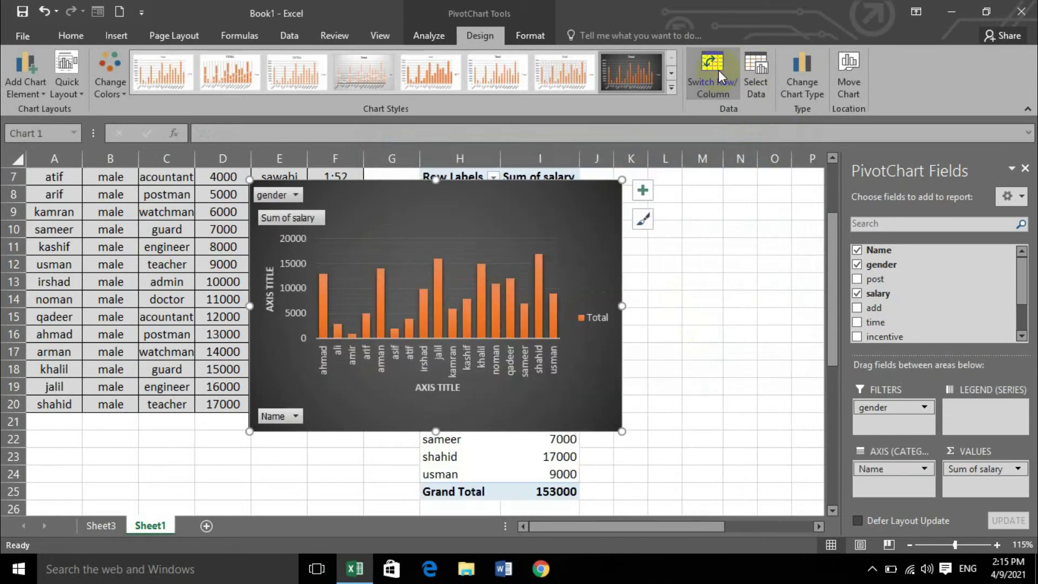
Step: Change the PivotChart's type to the standard Area chart
{"action": "left_click", "coordinate": [806, 80]}
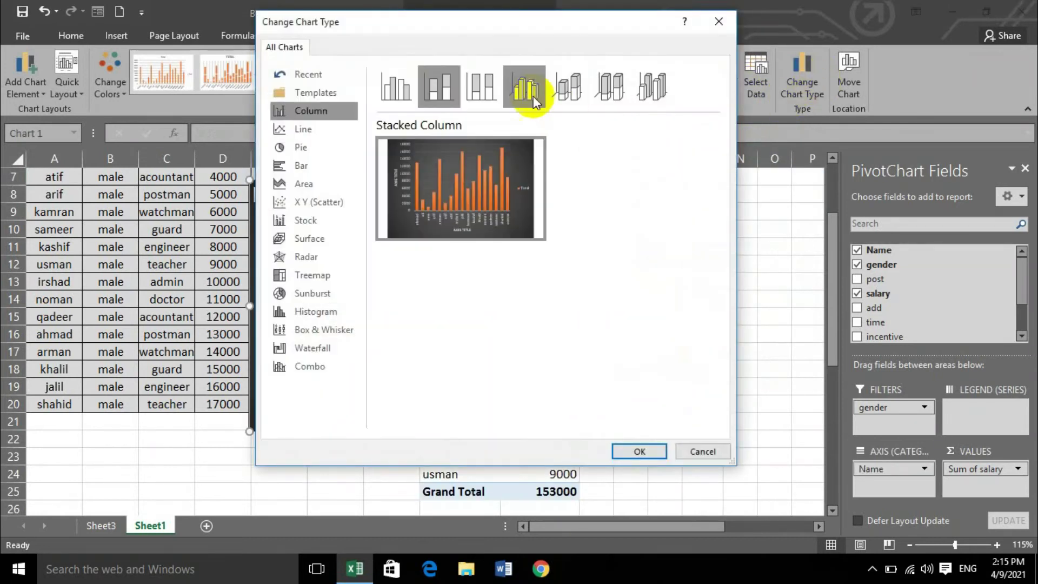
{"action": "left_click", "coordinate": [306, 220]}
{"action": "left_click", "coordinate": [295, 185]}
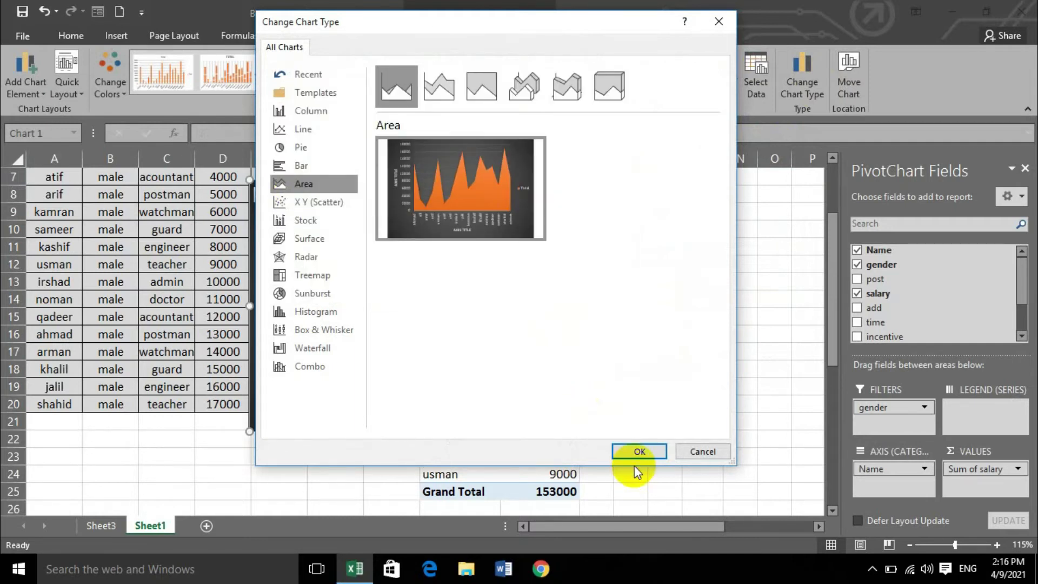
{"action": "left_click", "coordinate": [637, 454]}
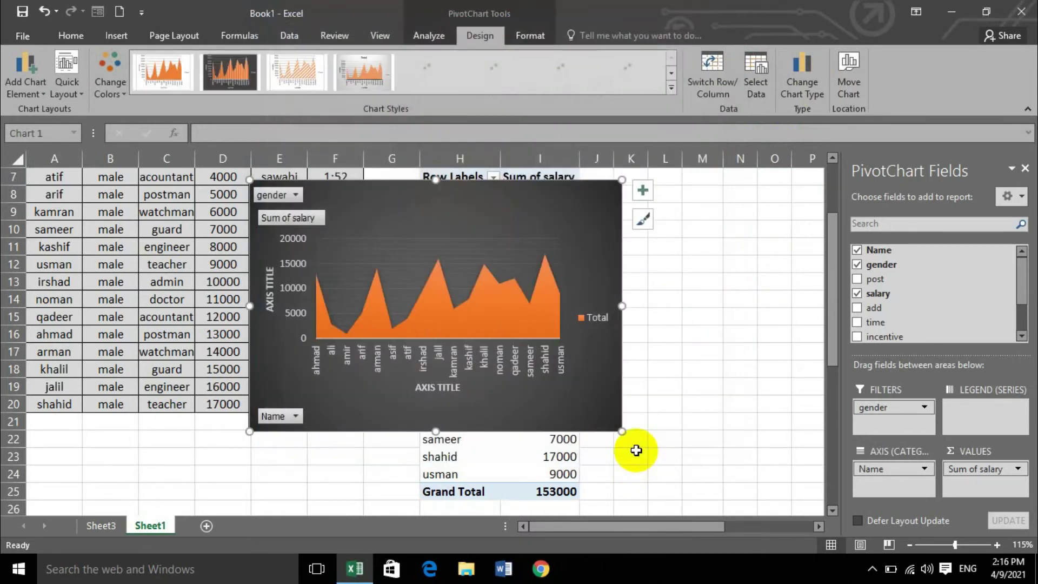
Step: Move the PivotChart to Sheet3 as an embedded object
{"action": "left_click", "coordinate": [859, 76]}
{"action": "left_click", "coordinate": [565, 261]}
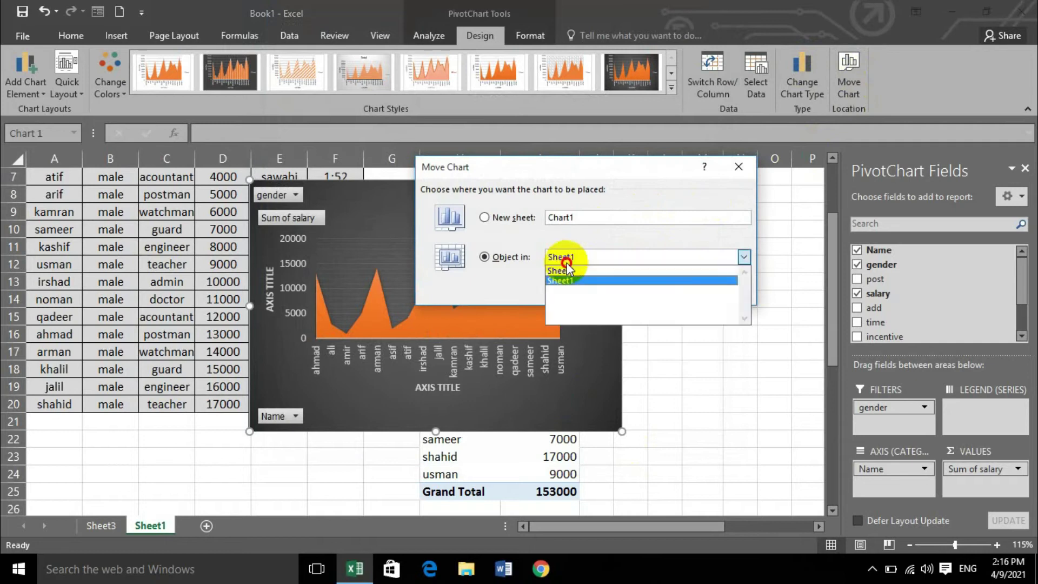
{"action": "left_click", "coordinate": [579, 271]}
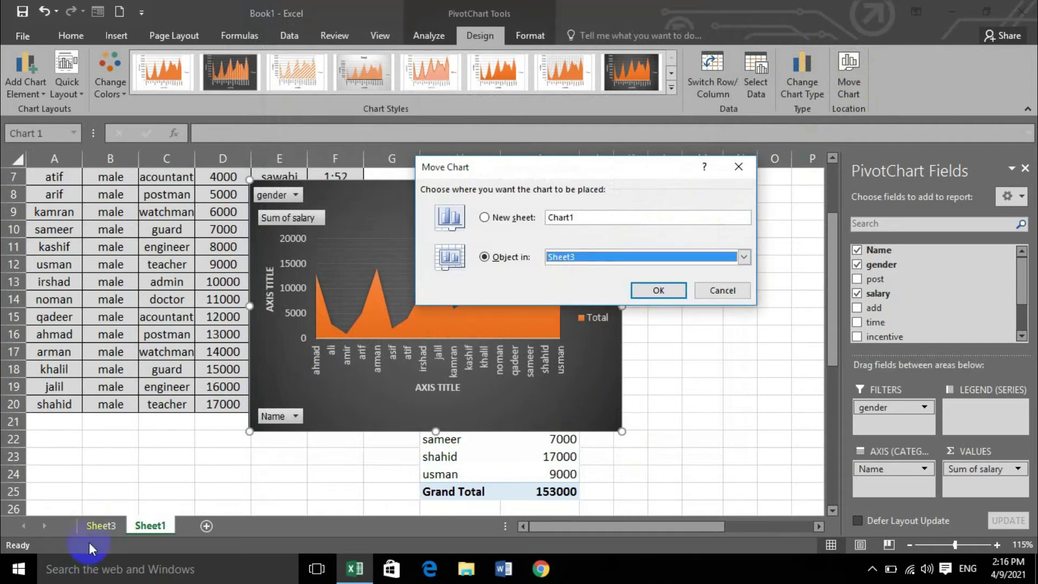
{"action": "left_click", "coordinate": [655, 290]}
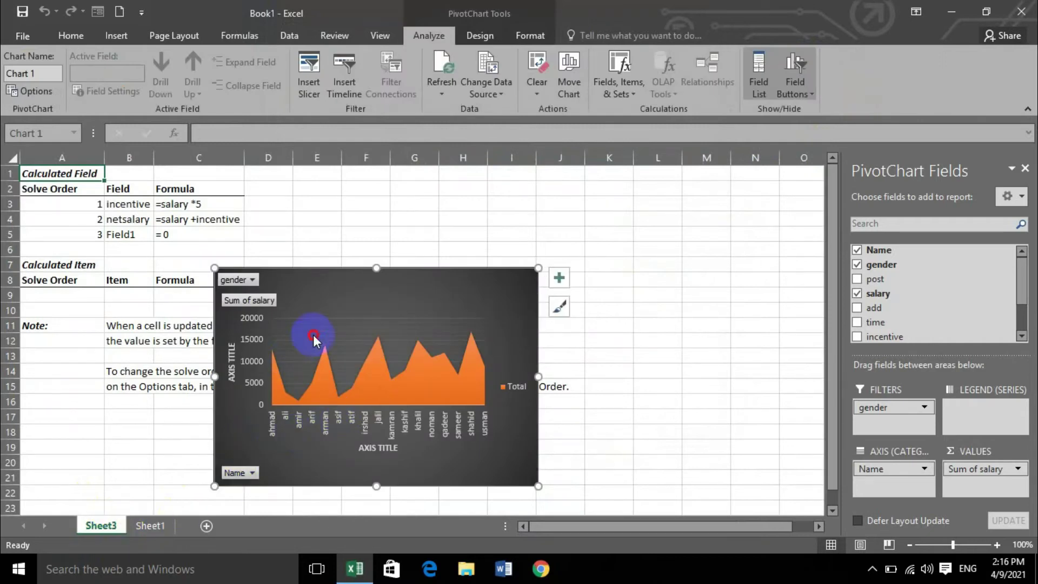
Step: Try a different position for the PivotChart on Sheet3 and undo that move
{"action": "left_click_drag", "start_coordinate": [457, 287], "coordinate": [646, 225]}
{"action": "left_click", "coordinate": [151, 526]}
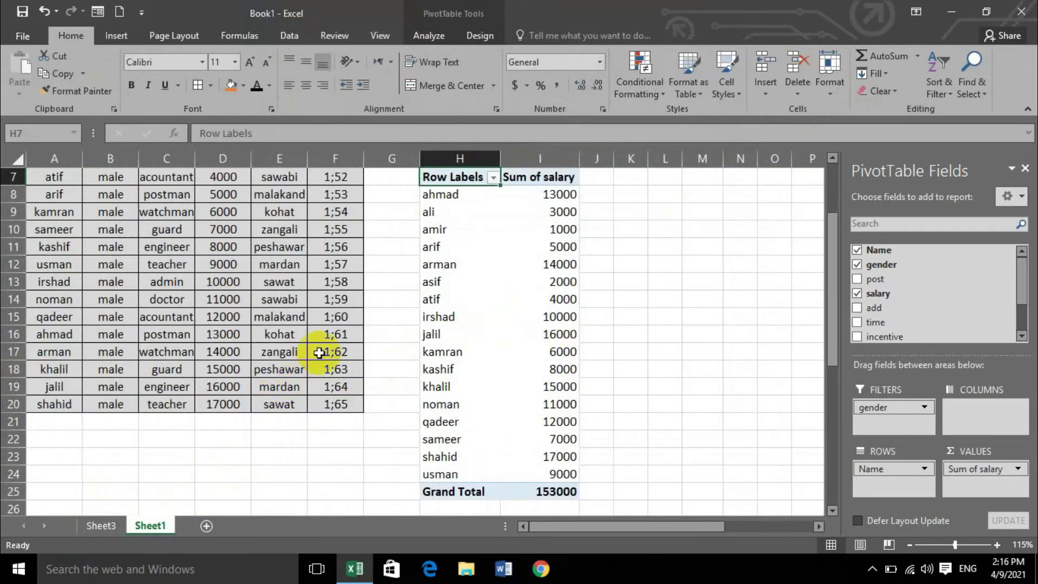
{"action": "left_click", "coordinate": [424, 312]}
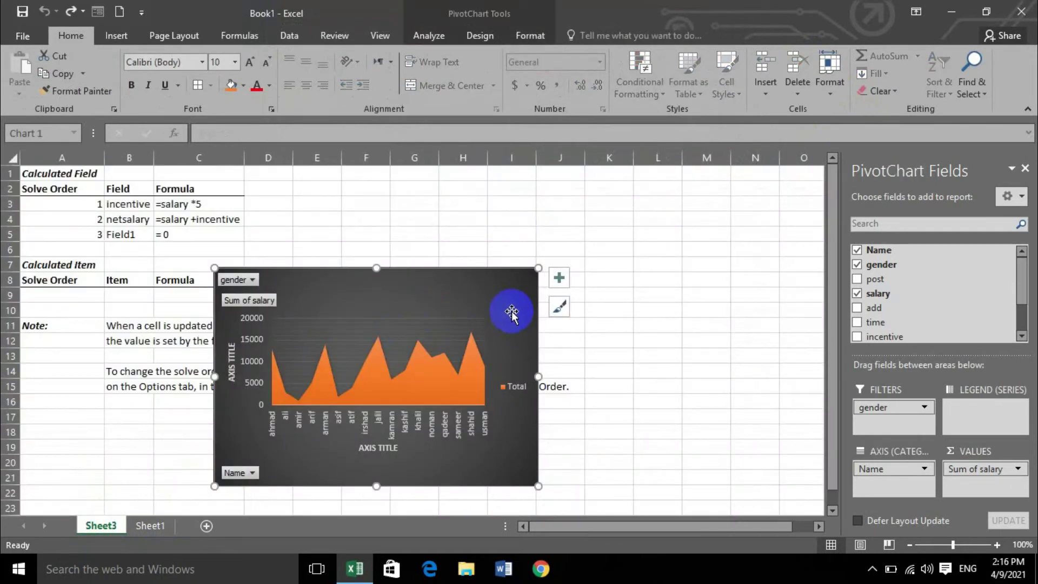
Step: Return to Sheet1 and examine the recommended PivotTable layouts for the salary data without applying one
{"action": "left_click", "coordinate": [150, 525]}
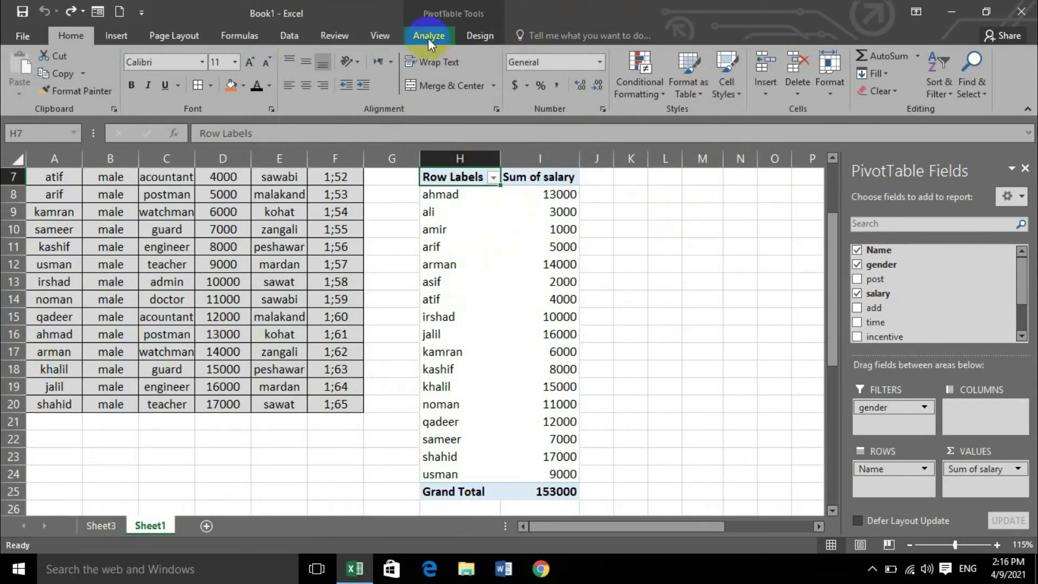
{"action": "left_click", "coordinate": [428, 37]}
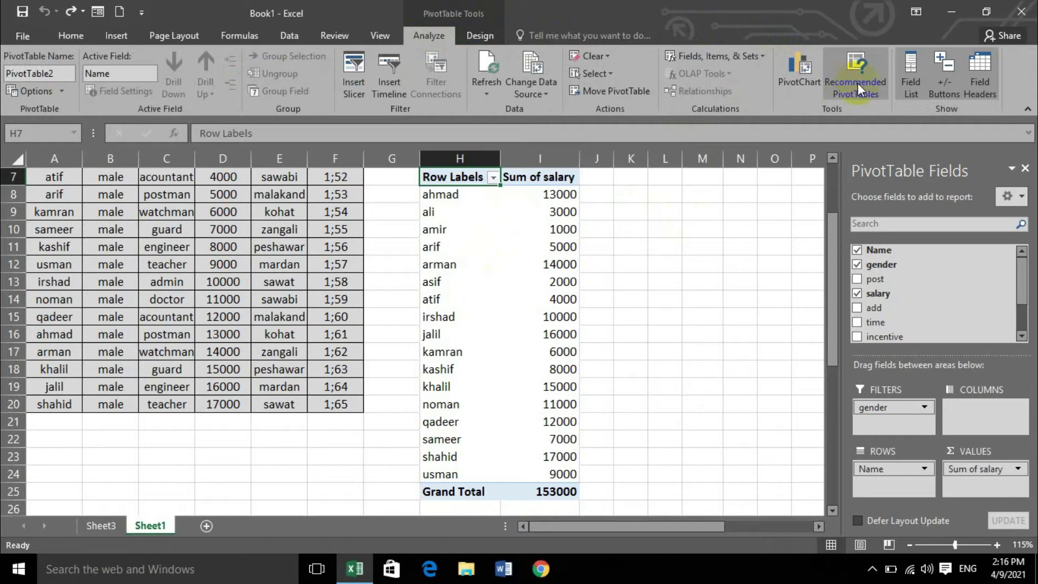
{"action": "left_click", "coordinate": [871, 58]}
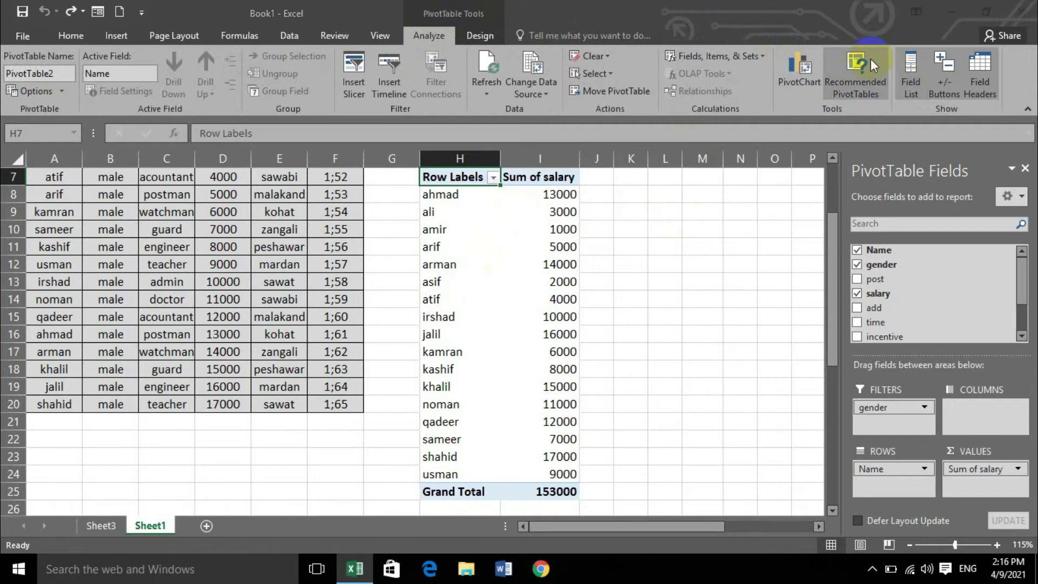
{"action": "left_click_drag", "start_coordinate": [765, 189], "coordinate": [362, 188]}
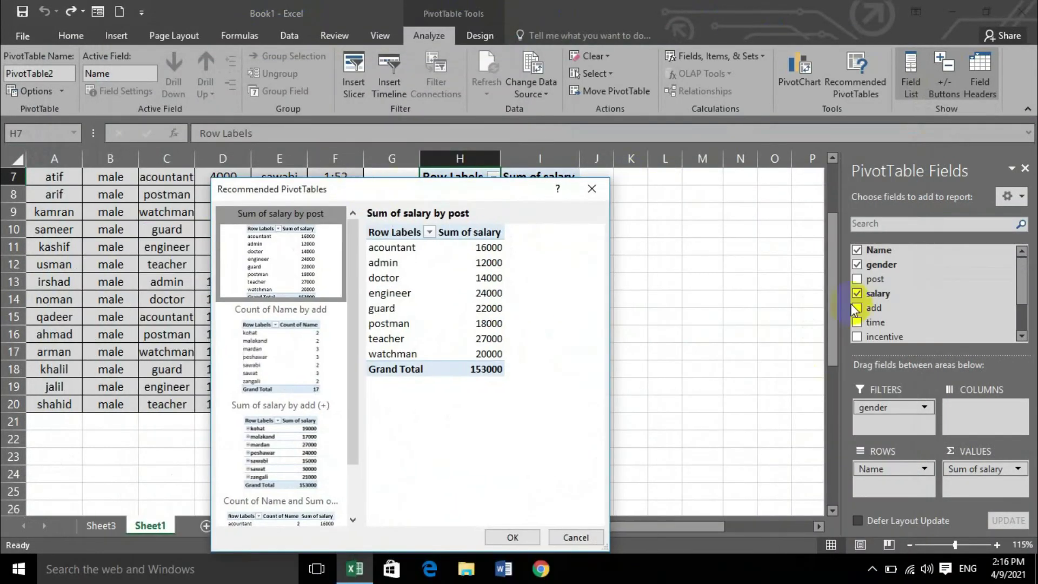
{"action": "left_click", "coordinate": [592, 189]}
Step: Remove the Name, gender and salary fields from the PivotTable on Sheet1, leaving the report empty
{"action": "left_click", "coordinate": [857, 250]}
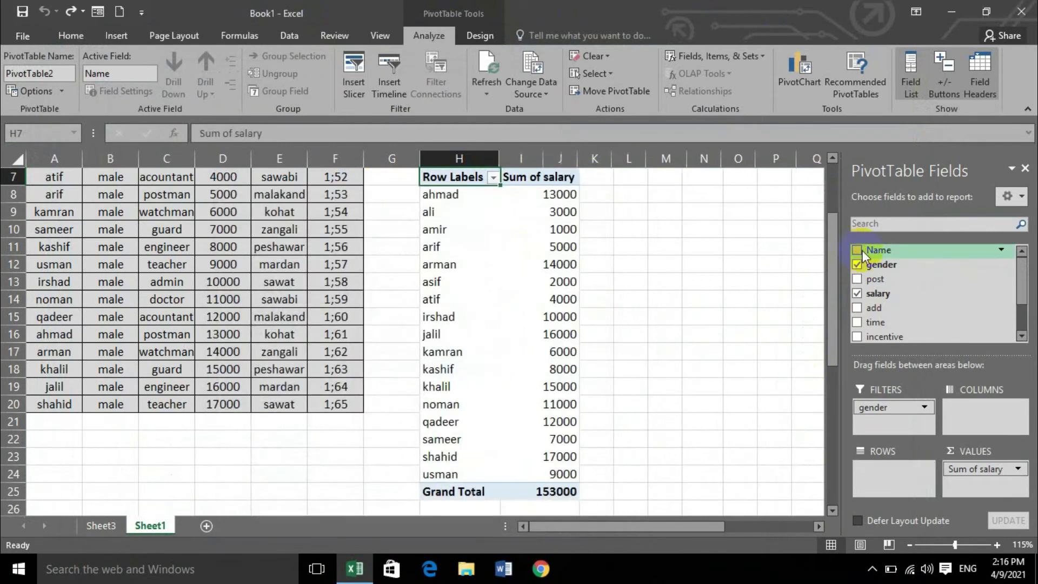
{"action": "left_click", "coordinate": [857, 264]}
{"action": "left_click", "coordinate": [857, 293]}
{"action": "scroll", "coordinate": [804, 336], "scroll_direction": "down", "scroll_amount": 3}
{"action": "scroll", "coordinate": [703, 341], "scroll_direction": "up", "scroll_amount": 3}
{"action": "scroll", "coordinate": [432, 270], "scroll_direction": "up", "scroll_amount": 2}
{"action": "left_click", "coordinate": [400, 295]}
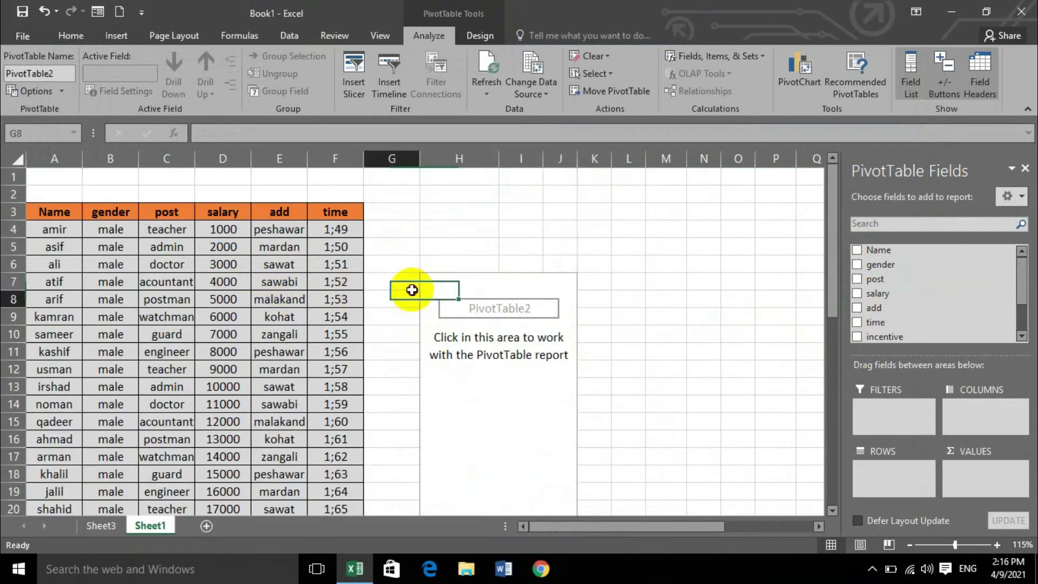
{"action": "left_click_drag", "start_coordinate": [65, 211], "coordinate": [341, 402]}
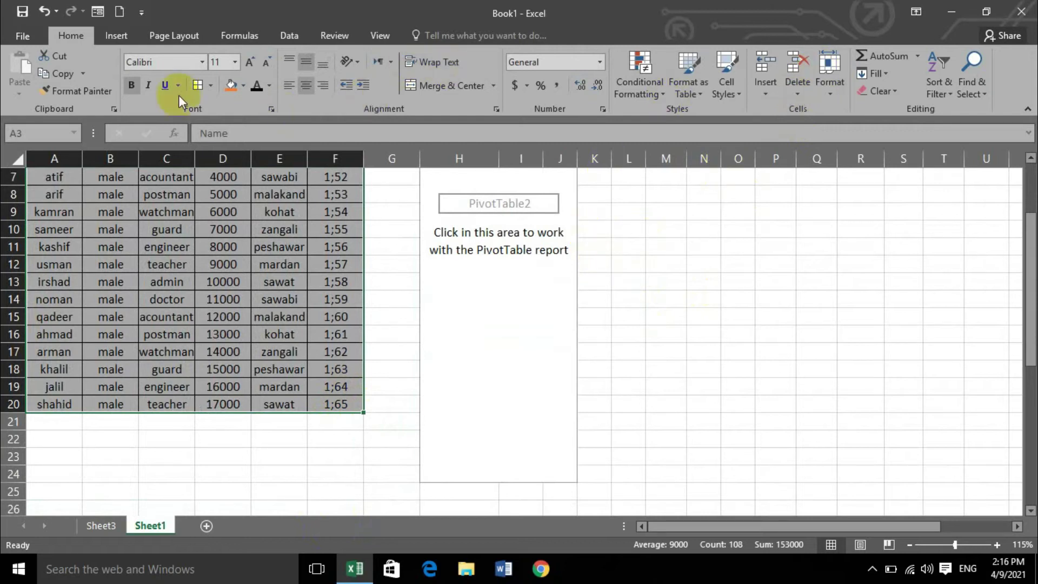
{"action": "left_click", "coordinate": [115, 36]}
{"action": "left_click", "coordinate": [30, 70]}
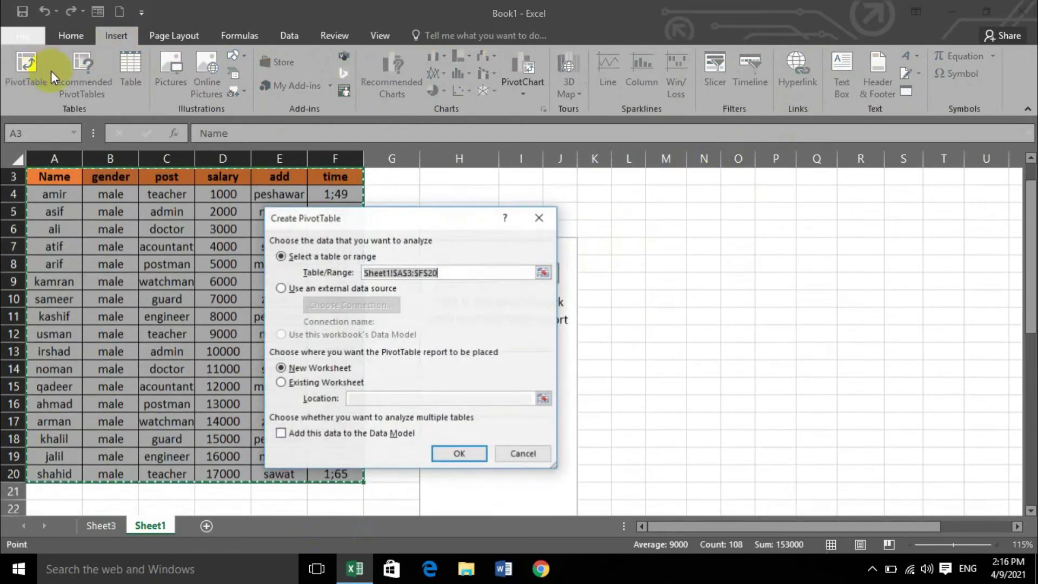
{"action": "left_click", "coordinate": [539, 218]}
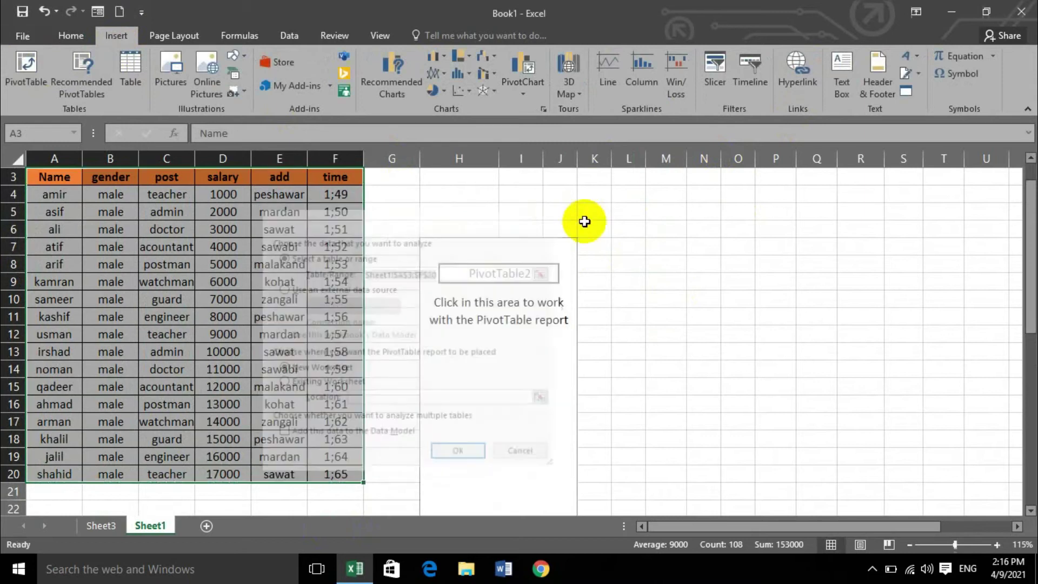
Step: Apply the recommended layout "Count of Name by add" to the empty PivotTable on Sheet1
{"action": "left_click", "coordinate": [506, 349]}
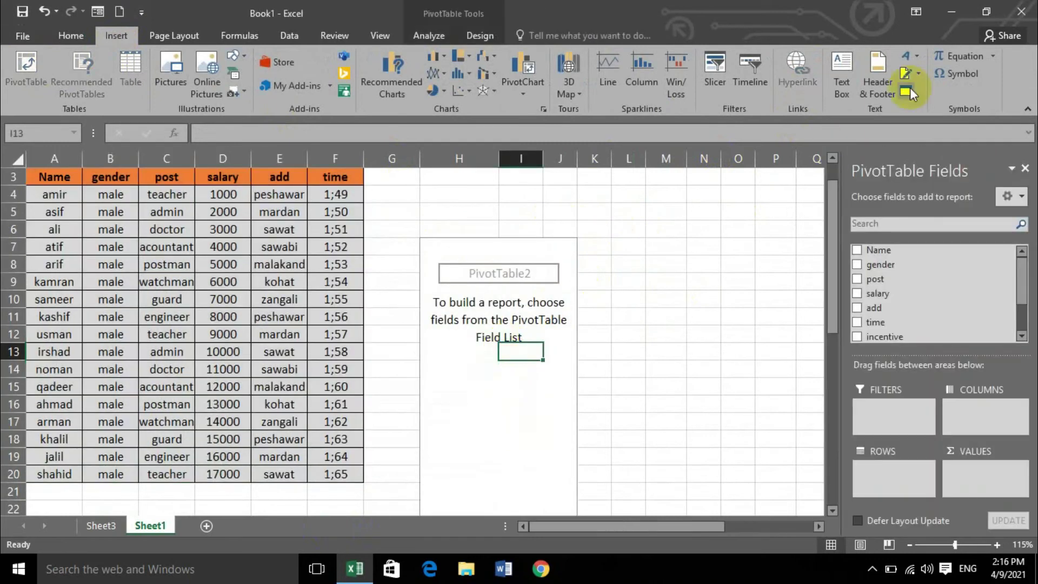
{"action": "left_click", "coordinate": [446, 37]}
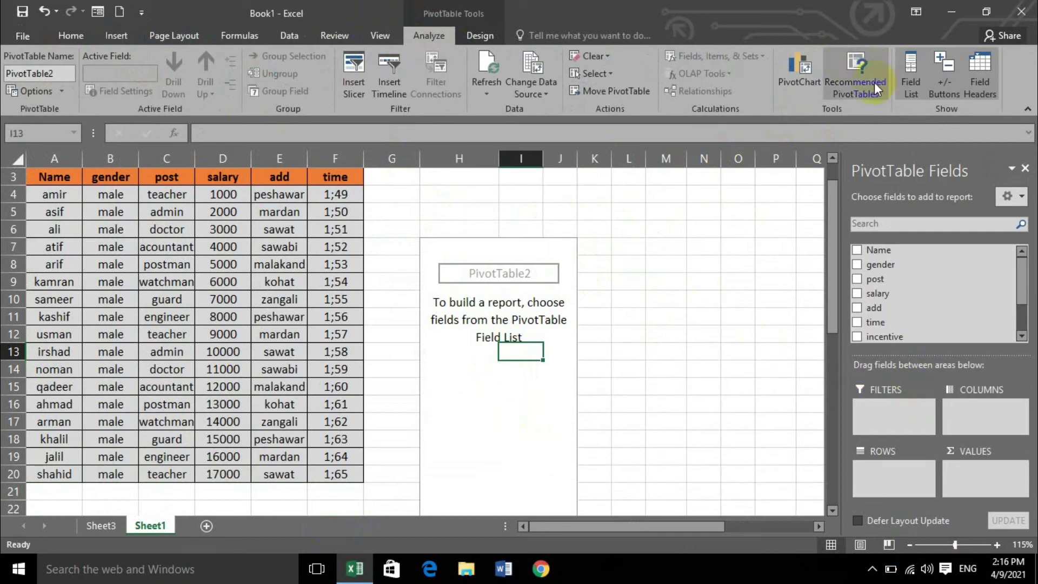
{"action": "left_click", "coordinate": [844, 65]}
{"action": "scroll", "coordinate": [302, 346], "scroll_direction": "down", "scroll_amount": 2}
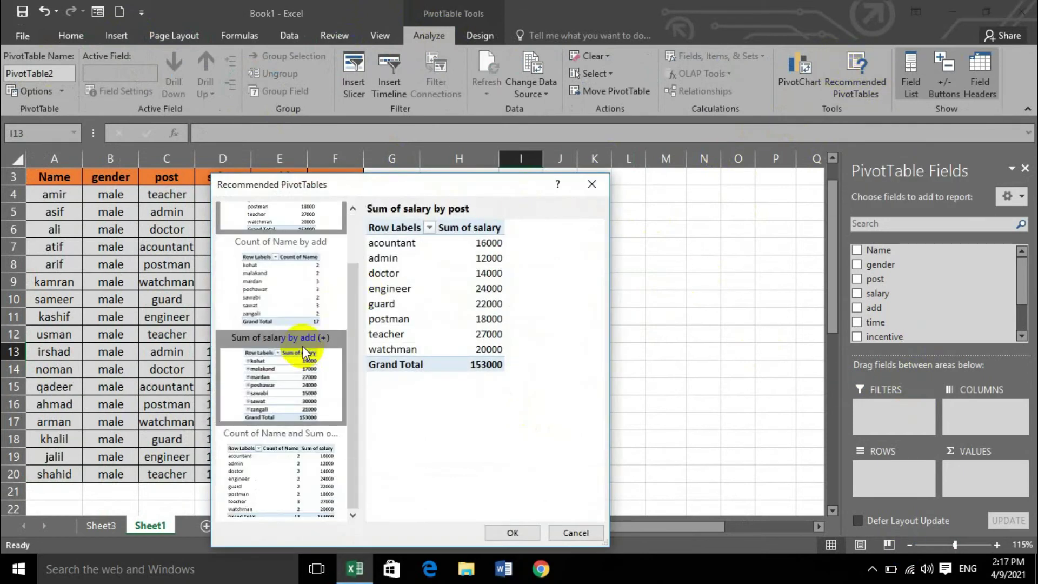
{"action": "left_click", "coordinate": [260, 287]}
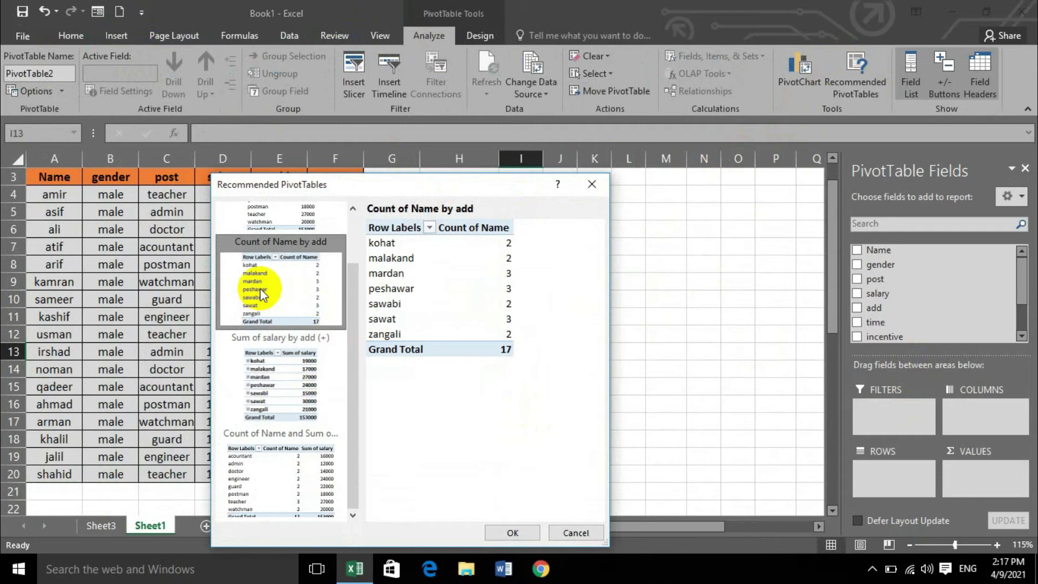
{"action": "double_click", "coordinate": [294, 281]}
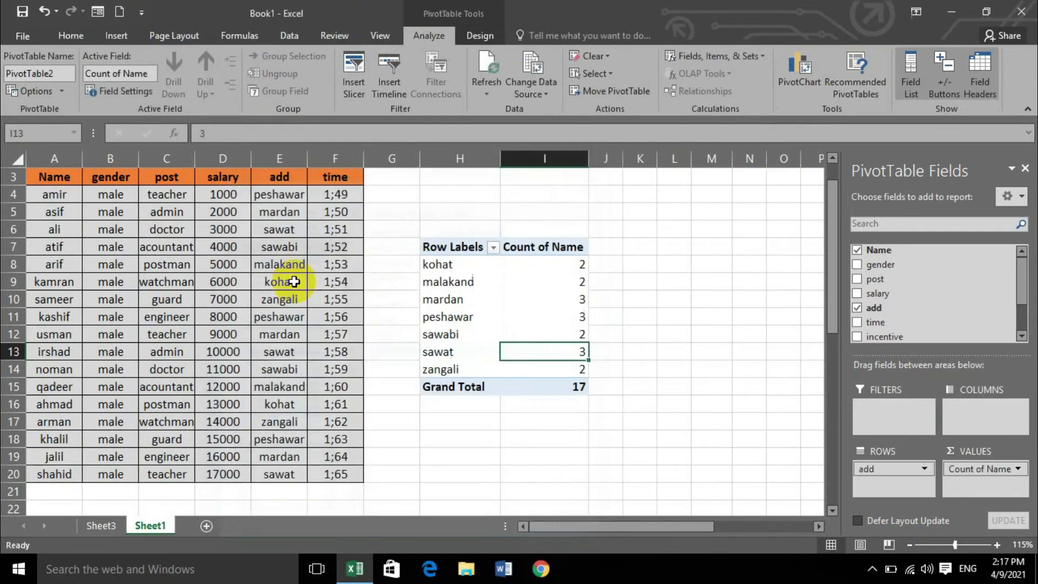
{"action": "left_click", "coordinate": [674, 369]}
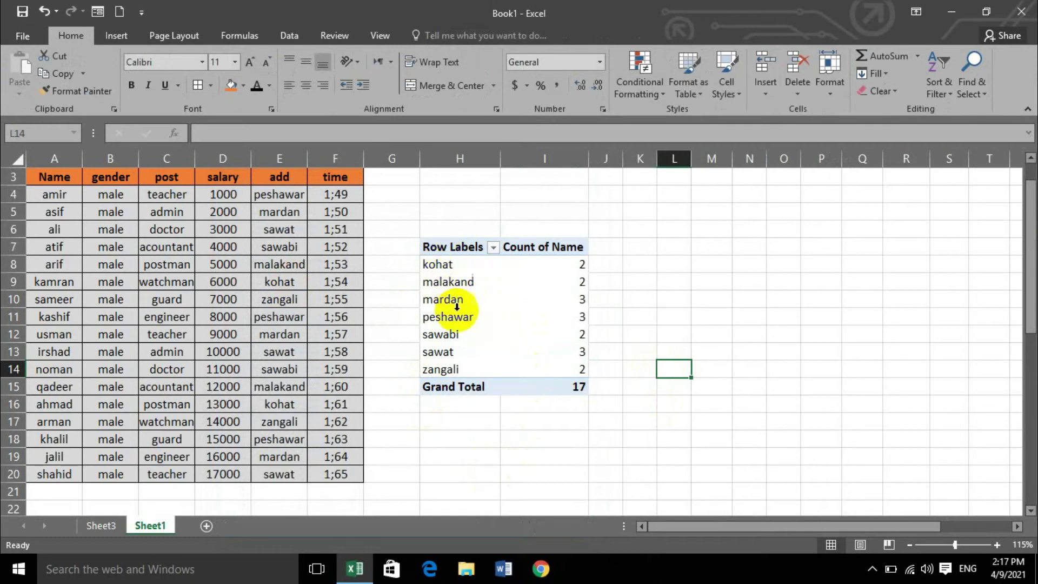
Step: Add the gender, post, salary, time and incentive fields to the PivotTable report
{"action": "left_click", "coordinate": [578, 365]}
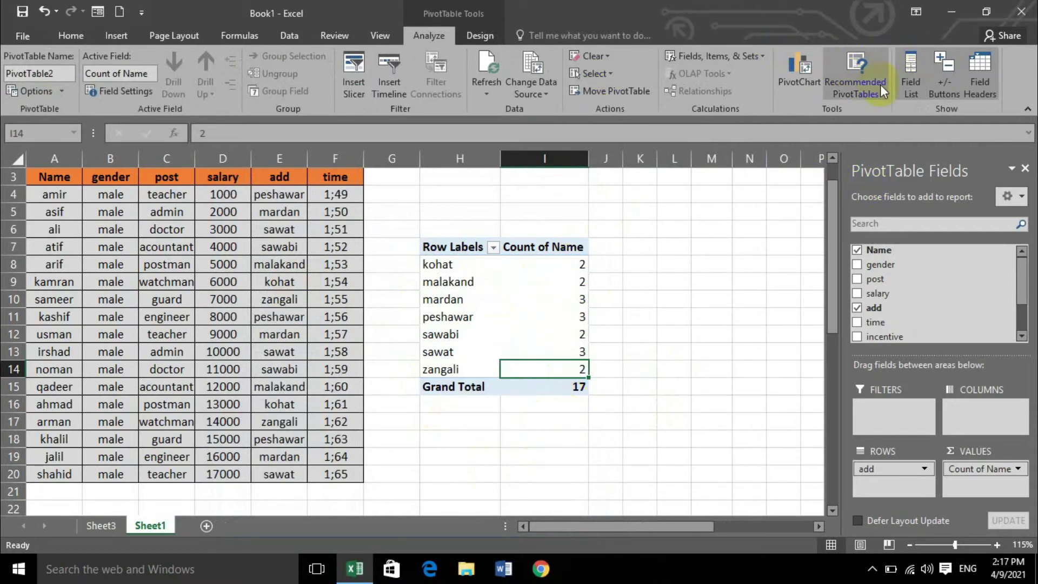
{"action": "scroll", "coordinate": [540, 365], "scroll_direction": "up", "scroll_amount": 1}
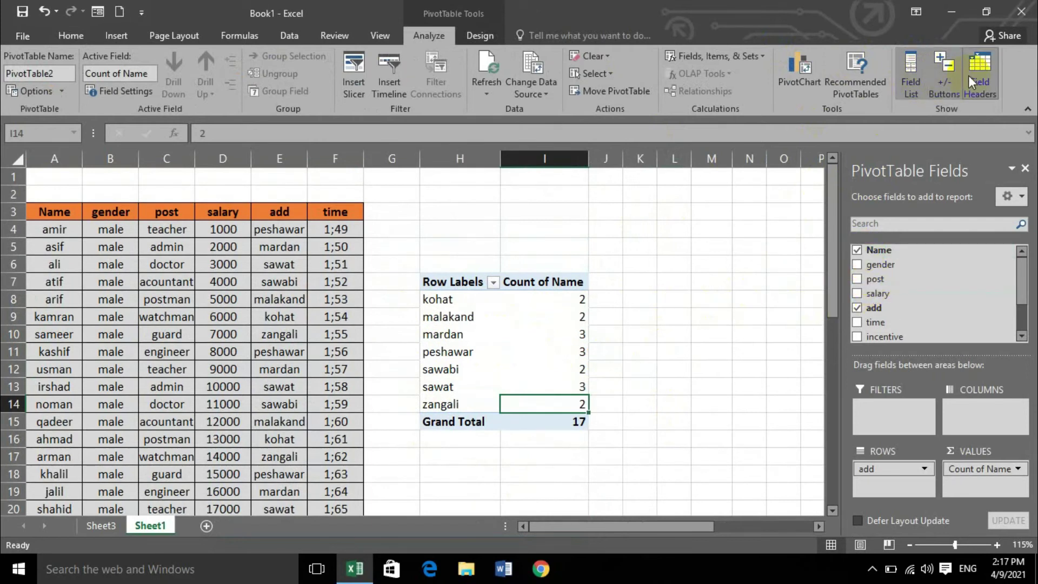
{"action": "left_click", "coordinate": [857, 264]}
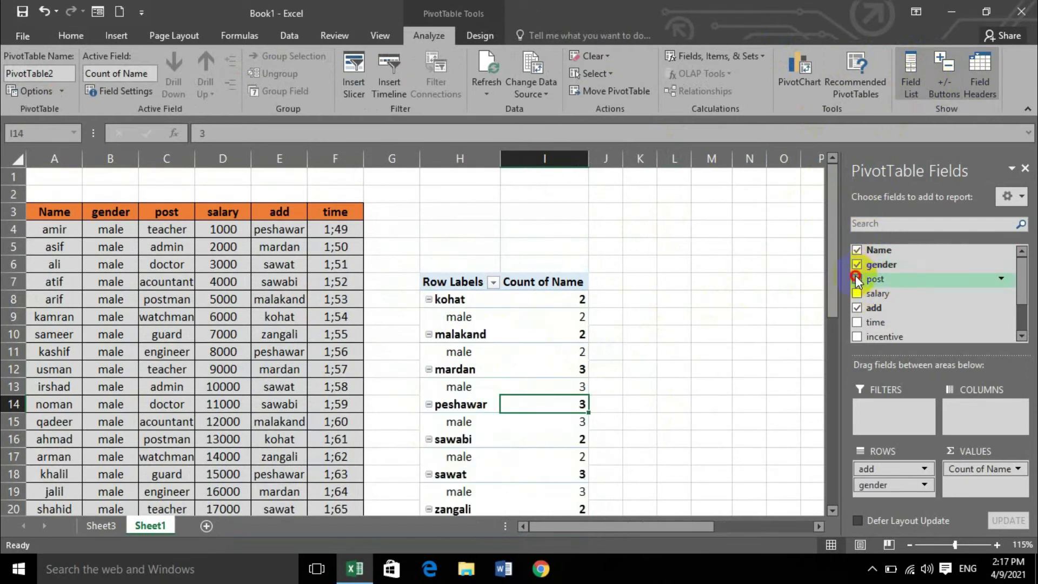
{"action": "left_click", "coordinate": [857, 279]}
{"action": "left_click", "coordinate": [858, 293]}
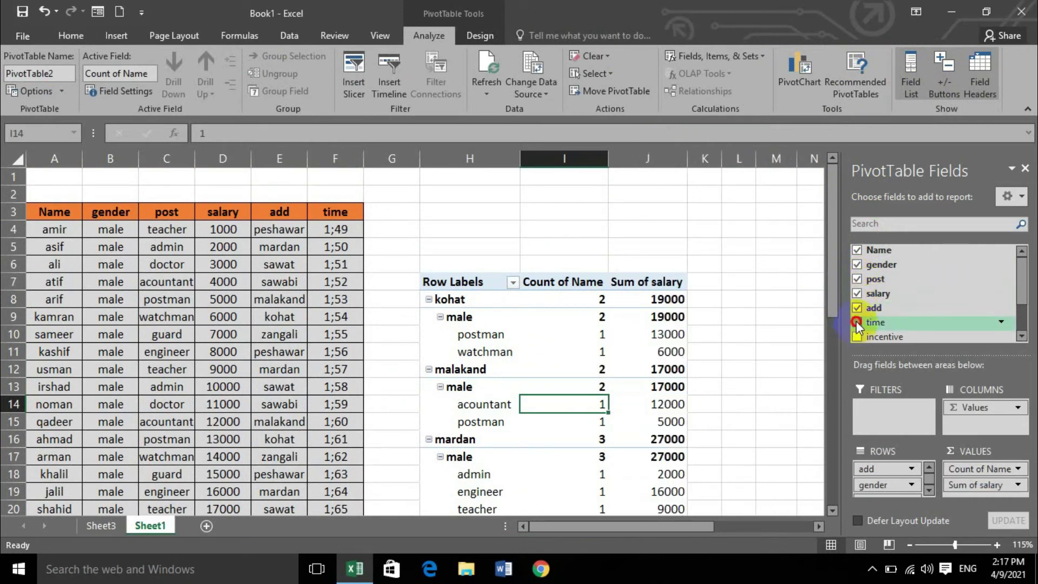
{"action": "left_click", "coordinate": [857, 322]}
{"action": "left_click", "coordinate": [857, 337]}
{"action": "scroll", "coordinate": [887, 303], "scroll_direction": "down", "scroll_amount": 2}
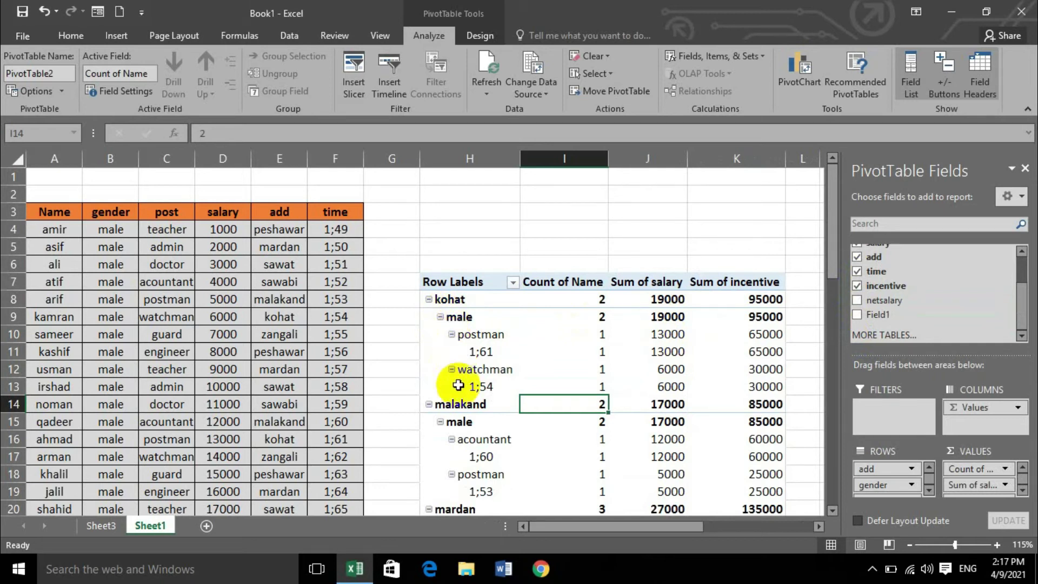
Step: Toggle the PivotTable field list and the +/- buttons off and back on
{"action": "left_click", "coordinate": [910, 67]}
{"action": "left_click", "coordinate": [910, 67]}
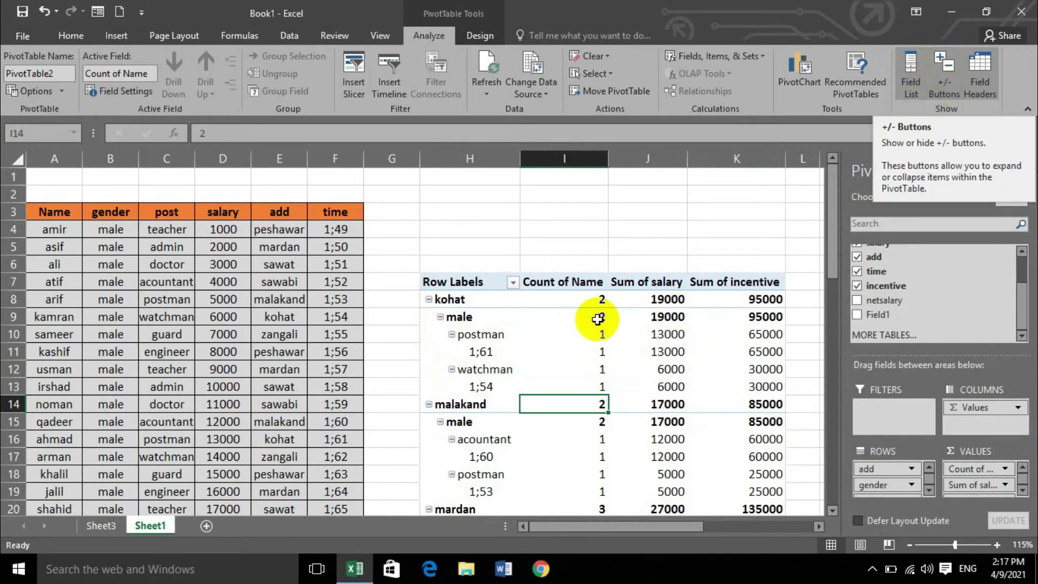
{"action": "left_click", "coordinate": [943, 79]}
{"action": "left_click", "coordinate": [943, 79]}
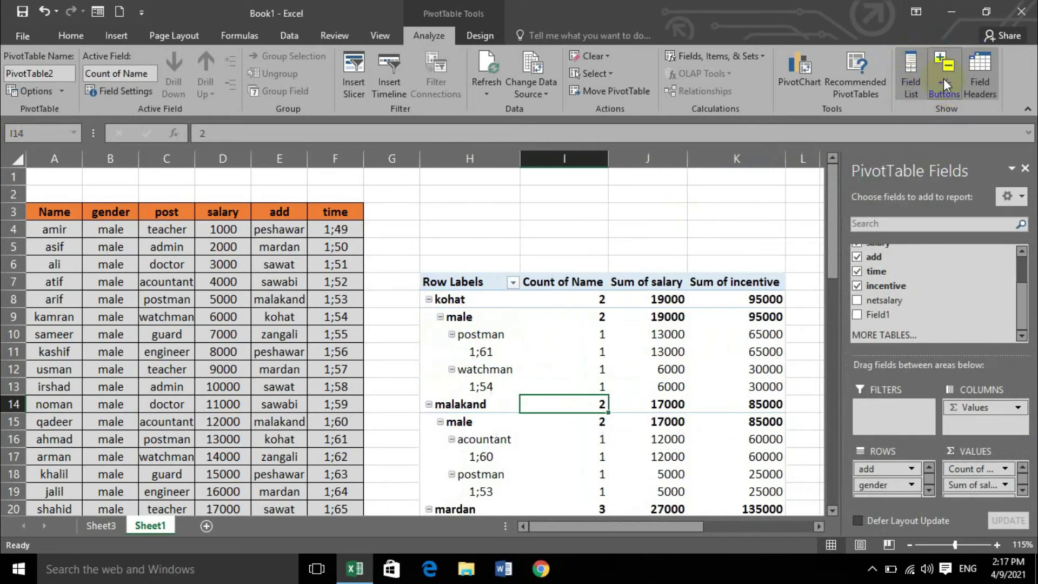
Step: Collapse the kohat and malakand groups in the PivotTable
{"action": "left_click", "coordinate": [430, 300]}
{"action": "left_click", "coordinate": [431, 317]}
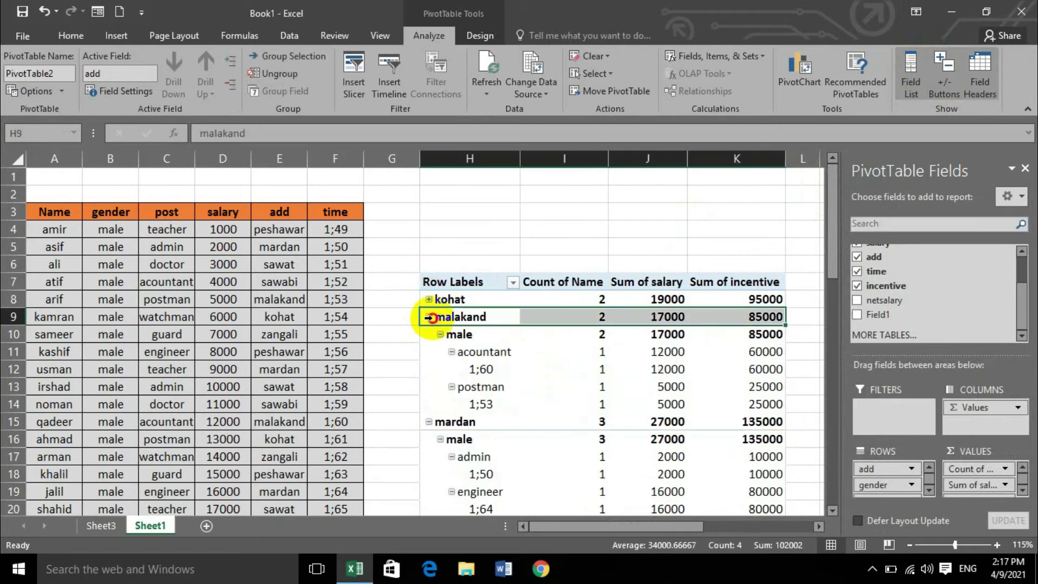
{"action": "left_click", "coordinate": [430, 317]}
Step: Hide the +/- buttons and the field headers of the PivotTable and show each of them again
{"action": "left_click", "coordinate": [959, 70]}
{"action": "left_click", "coordinate": [958, 70]}
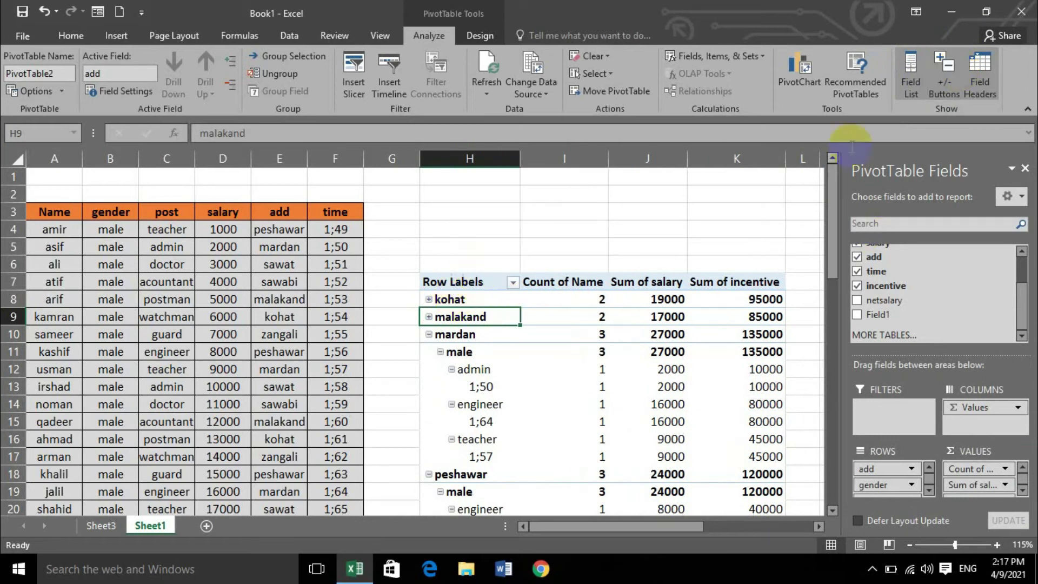
{"action": "left_click", "coordinate": [984, 56]}
{"action": "left_click", "coordinate": [984, 56]}
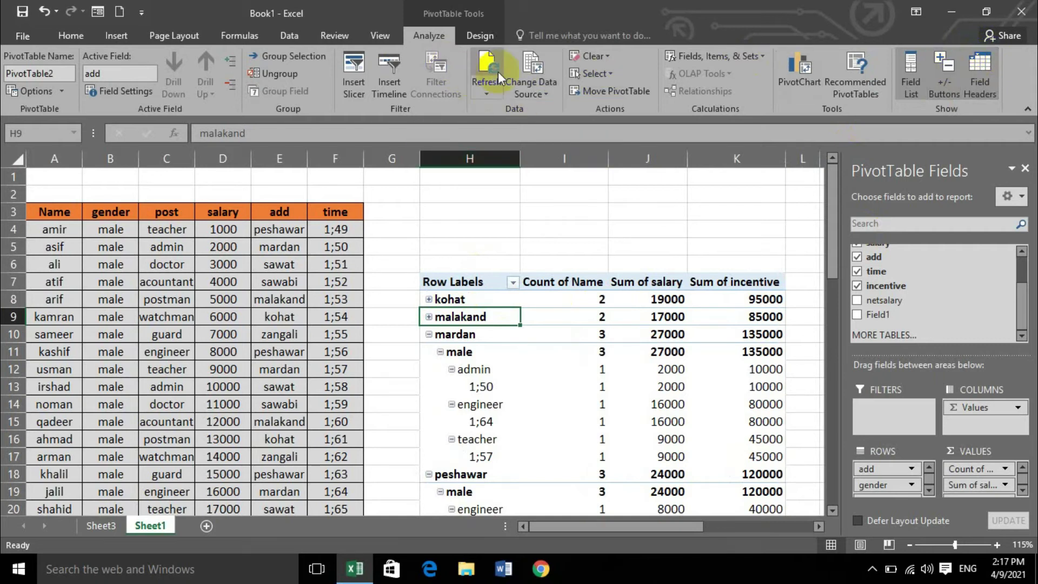
Step: Apply the light green PivotTable style with shaded group rows to the report
{"action": "left_click", "coordinate": [479, 35]}
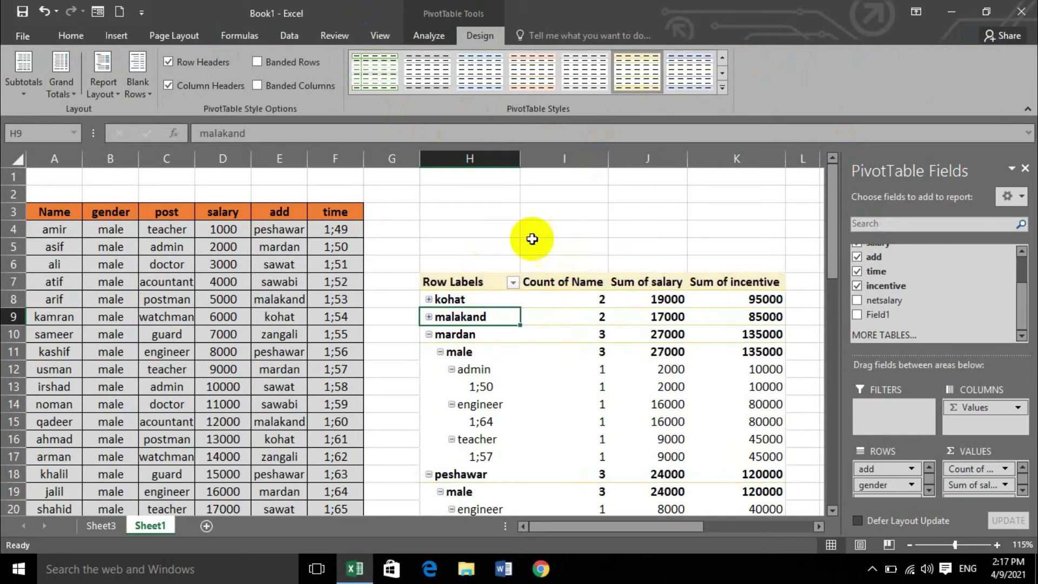
{"action": "left_click", "coordinate": [375, 70]}
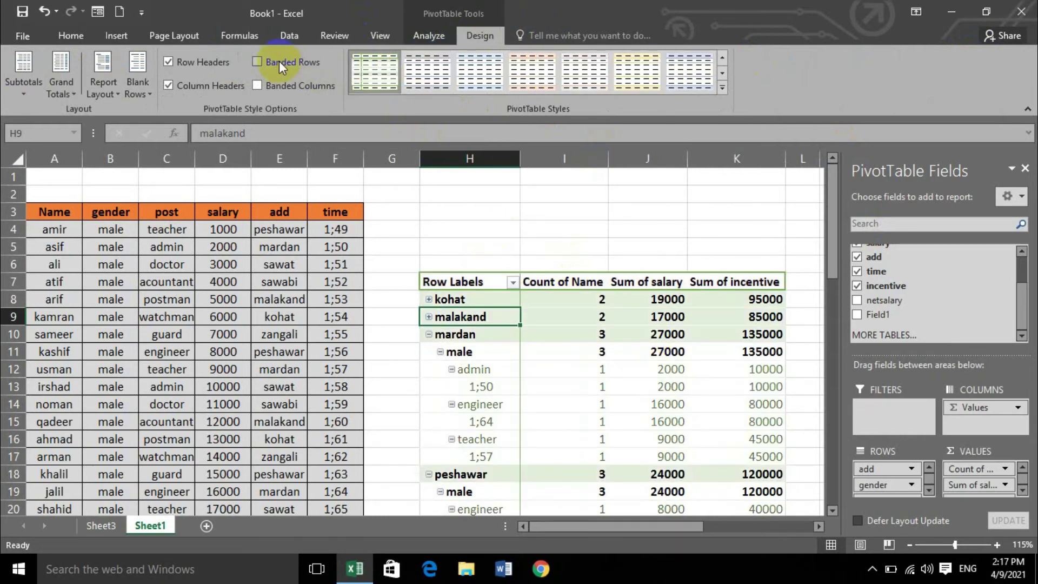
Step: Try the banded columns, column headers and row headers style options, restoring each to its original setting
{"action": "left_click", "coordinate": [255, 85]}
{"action": "left_click", "coordinate": [256, 84]}
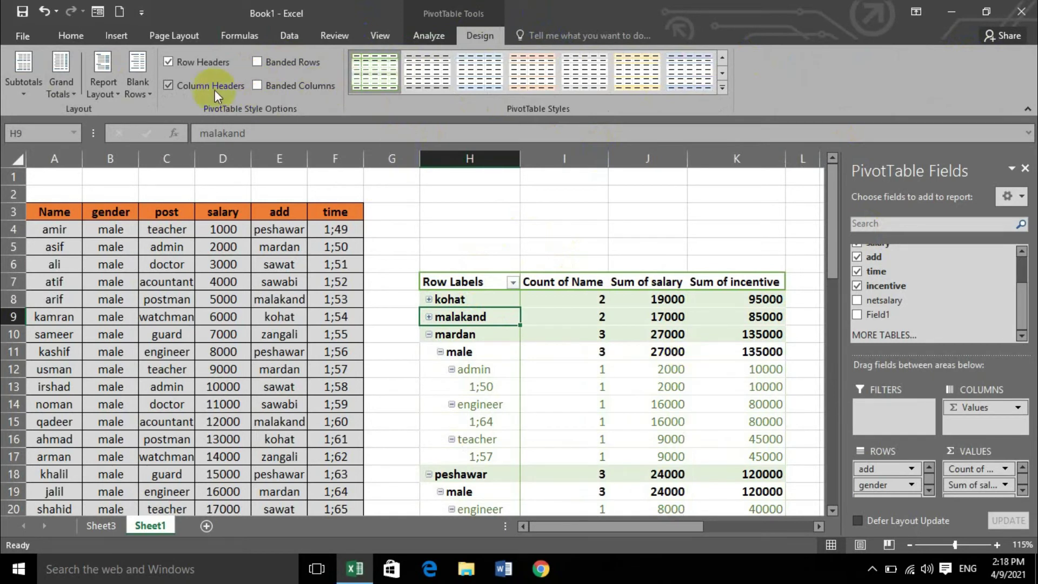
{"action": "left_click", "coordinate": [185, 85]}
{"action": "left_click", "coordinate": [185, 84]}
{"action": "left_click", "coordinate": [167, 61]}
{"action": "left_click", "coordinate": [168, 62]}
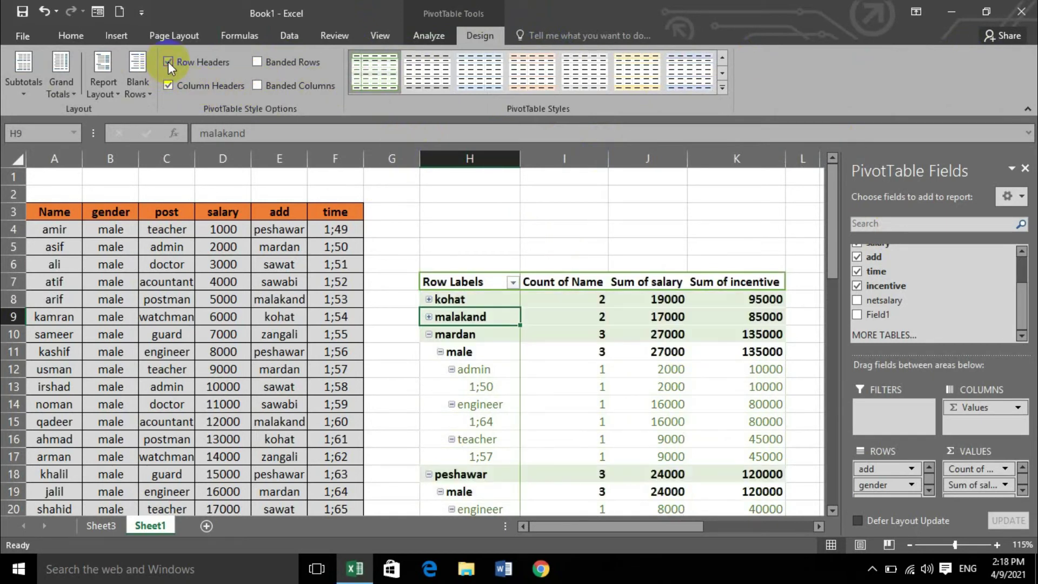
Step: Insert a blank line after each PivotTable item, and remove those blank lines again
{"action": "left_click", "coordinate": [138, 83]}
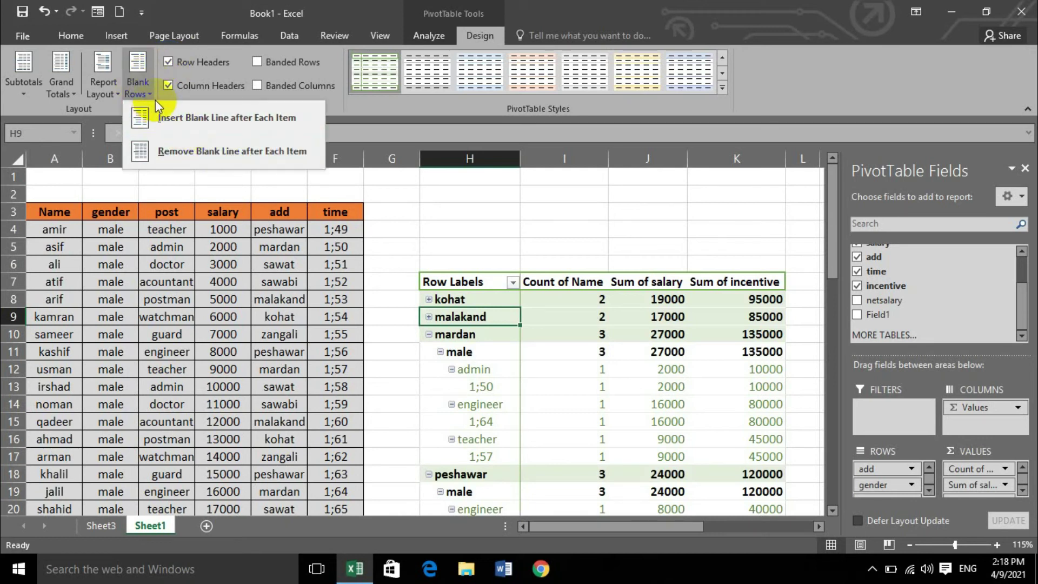
{"action": "left_click", "coordinate": [231, 118]}
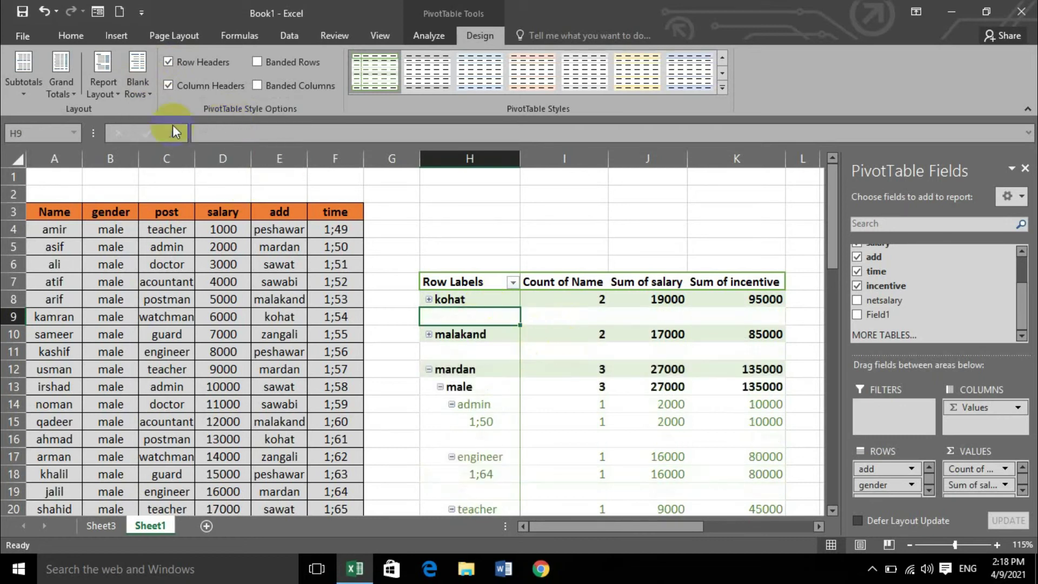
{"action": "left_click", "coordinate": [137, 82]}
{"action": "left_click", "coordinate": [174, 154]}
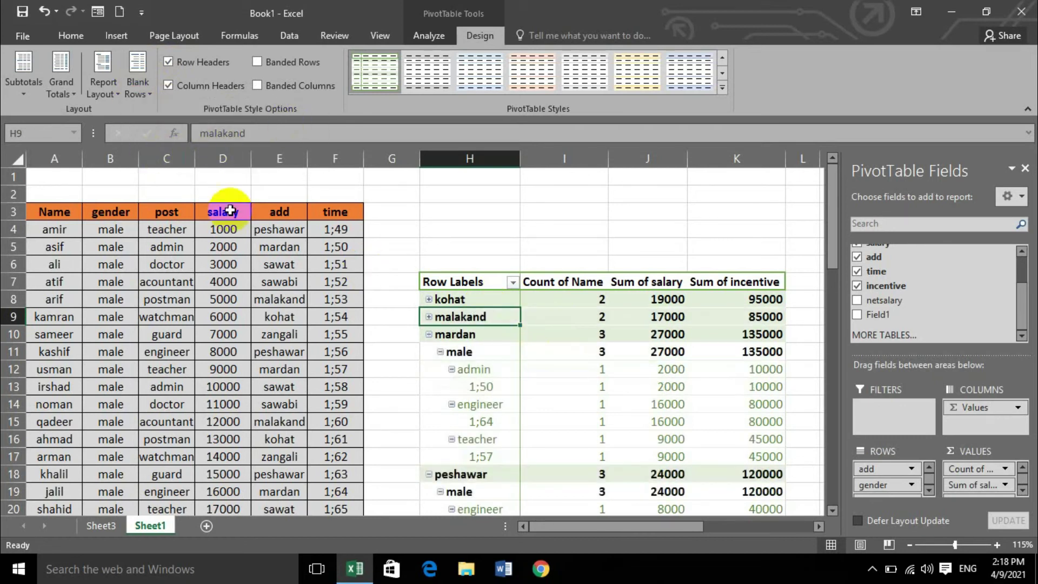
Step: Show the PivotTable report in compact form and look over the whole report
{"action": "left_click", "coordinate": [105, 92]}
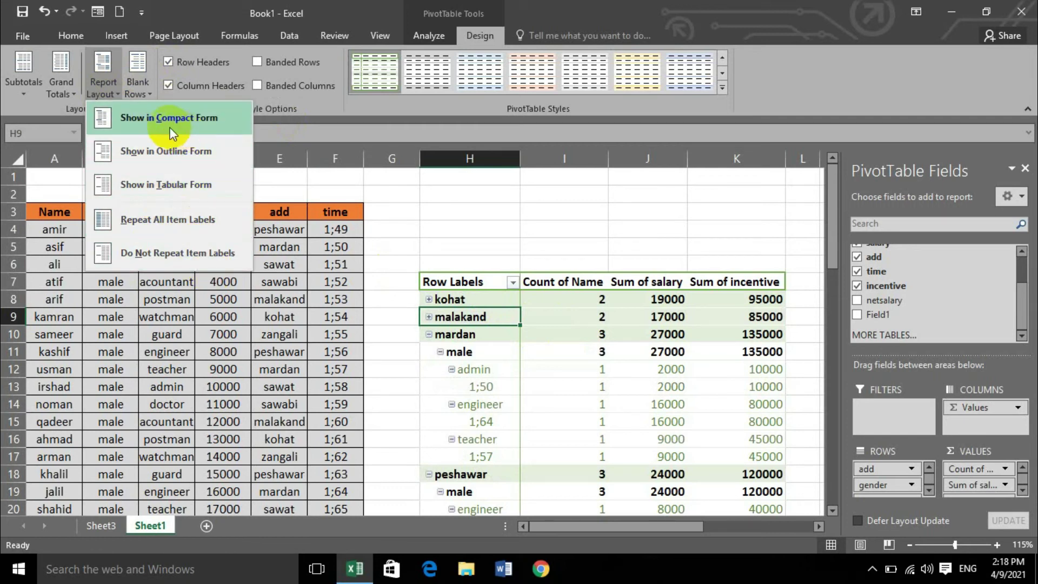
{"action": "left_click", "coordinate": [171, 130]}
{"action": "scroll", "coordinate": [505, 262], "scroll_direction": "down", "scroll_amount": 4}
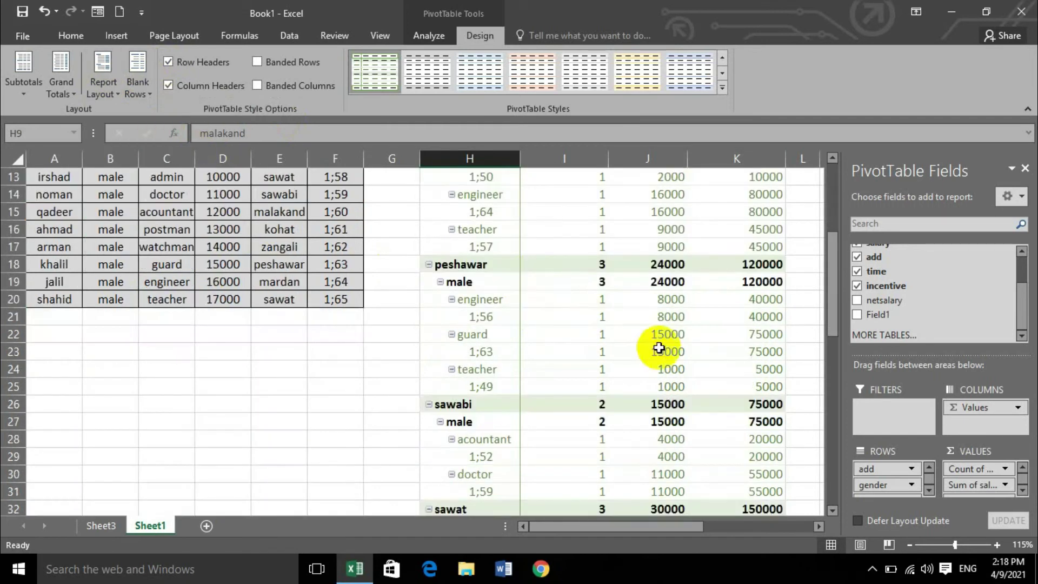
{"action": "scroll", "coordinate": [660, 346], "scroll_direction": "down", "scroll_amount": 1}
{"action": "scroll", "coordinate": [689, 343], "scroll_direction": "down", "scroll_amount": 3, "text": "ctrl"}
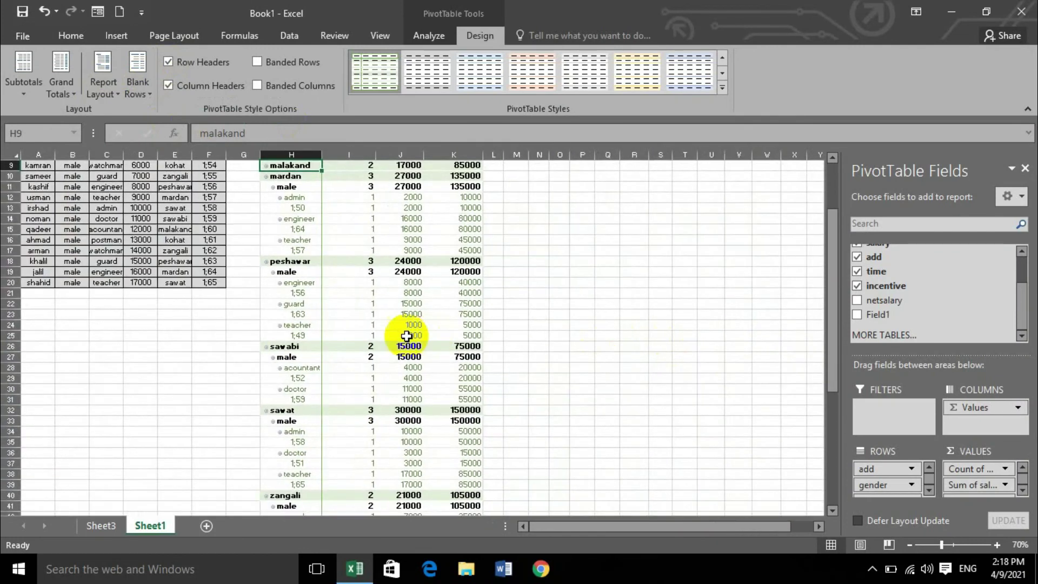
{"action": "scroll", "coordinate": [406, 336], "scroll_direction": "down", "scroll_amount": 2, "text": "ctrl"}
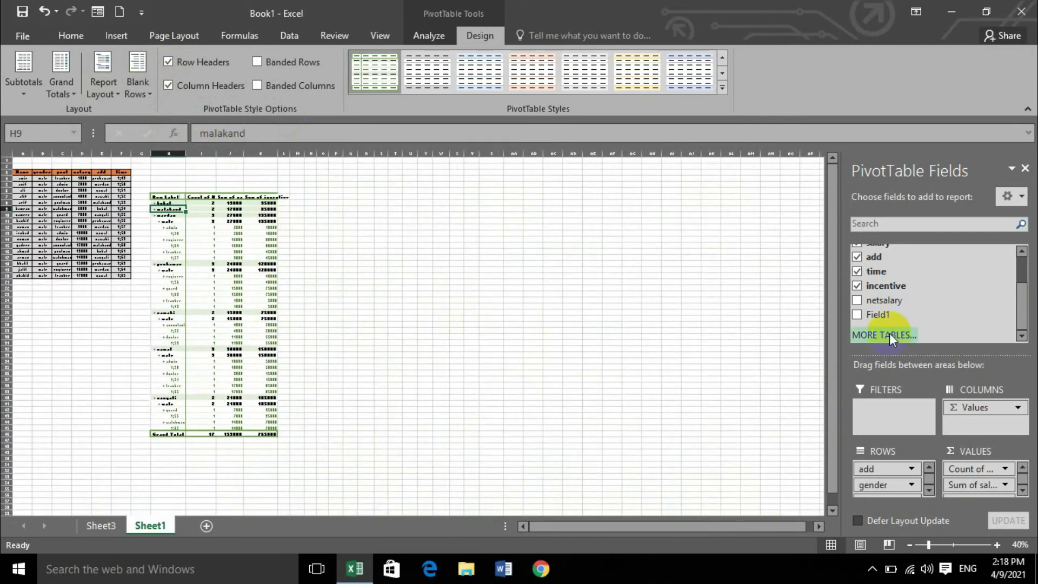
Step: Remove the Name, gender, post, salary, add, time and incentive fields from the PivotTable, leaving it empty
{"action": "scroll", "coordinate": [891, 319], "scroll_direction": "up", "scroll_amount": 2}
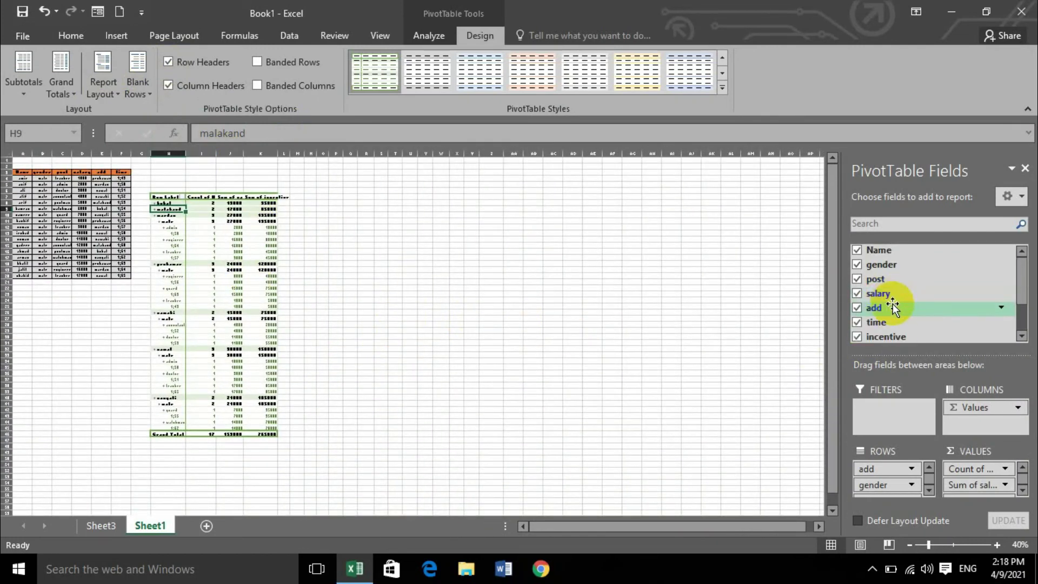
{"action": "left_click", "coordinate": [858, 265]}
{"action": "left_click", "coordinate": [857, 280]}
{"action": "left_click", "coordinate": [857, 294]}
{"action": "left_click", "coordinate": [857, 294]}
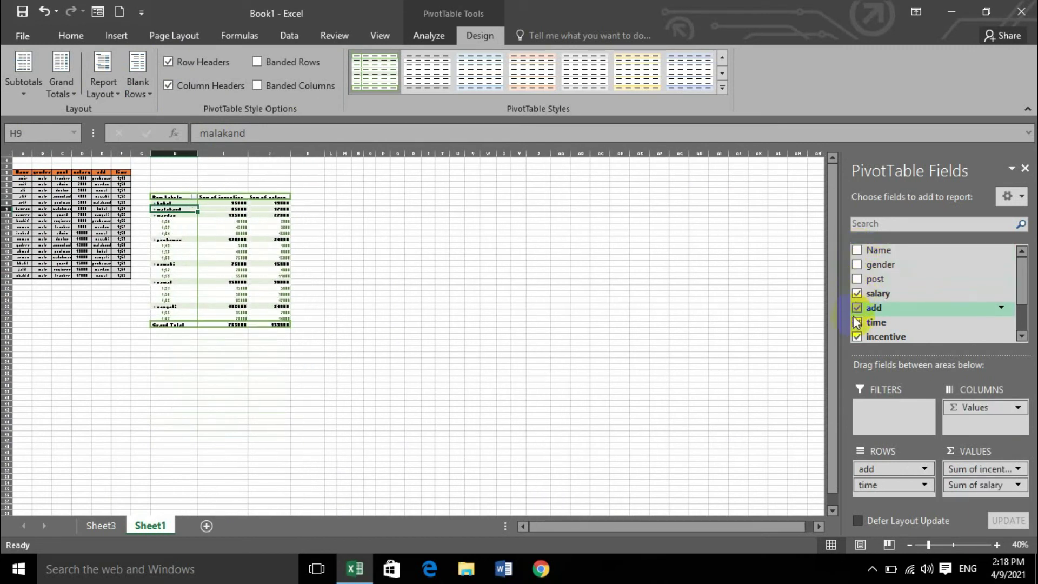
{"action": "left_click", "coordinate": [857, 322]}
{"action": "left_click", "coordinate": [857, 309]}
{"action": "left_click", "coordinate": [857, 294]}
{"action": "left_click", "coordinate": [857, 337]}
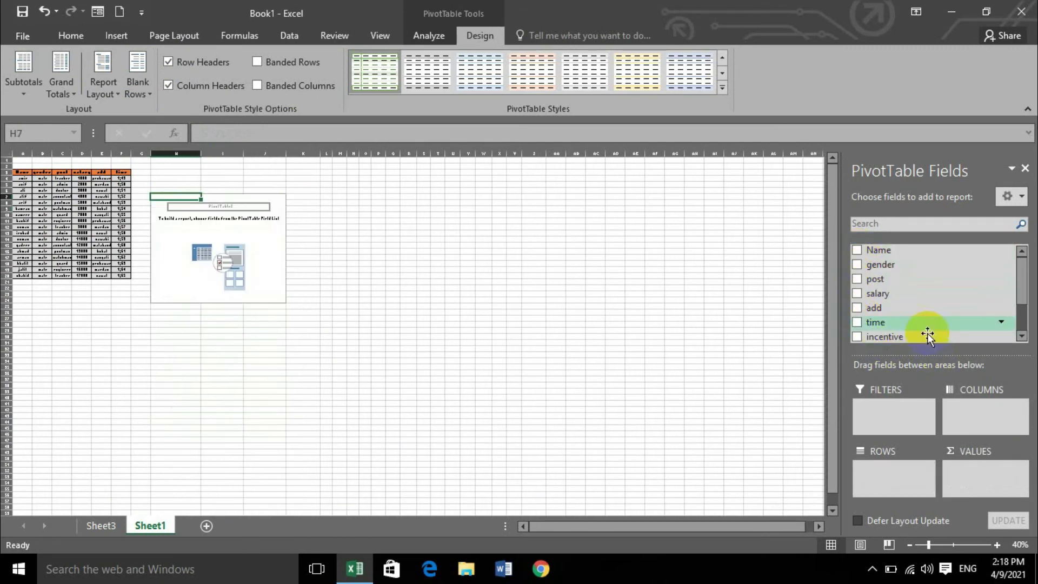
Step: Build the PivotTable with Name in the rows, post in the columns and salary in the values
{"action": "scroll", "coordinate": [209, 250], "scroll_direction": "up", "scroll_amount": 7, "text": "ctrl"}
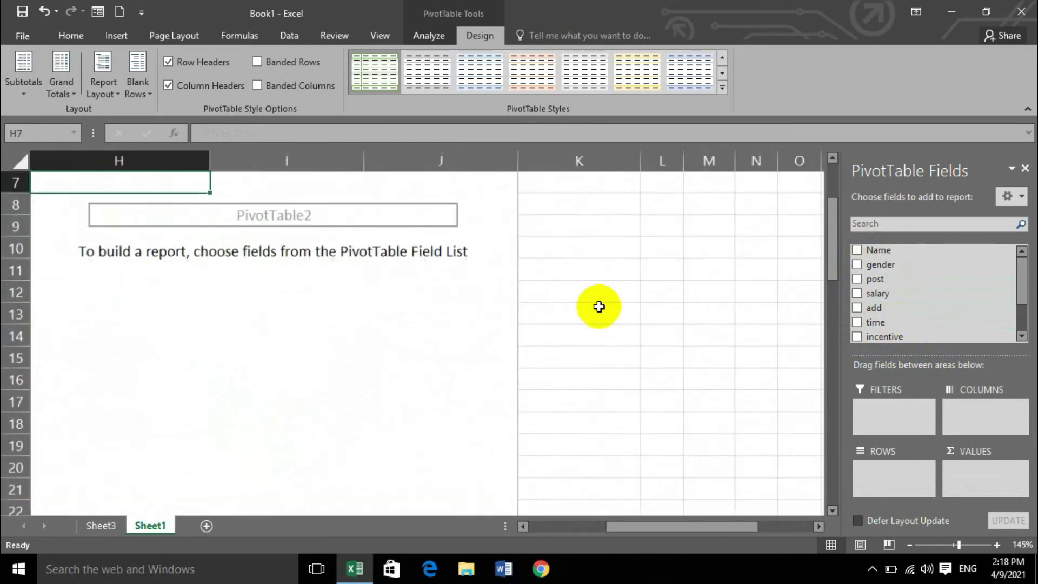
{"action": "left_click_drag", "start_coordinate": [904, 253], "coordinate": [896, 475]}
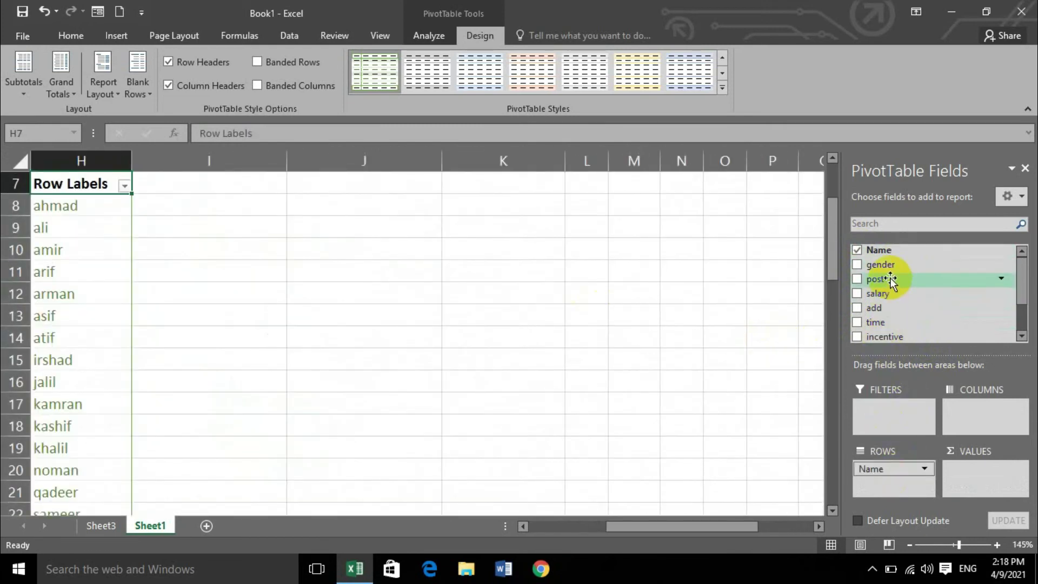
{"action": "scroll", "coordinate": [213, 424], "scroll_direction": "up", "scroll_amount": 1}
{"action": "left_click_drag", "start_coordinate": [621, 528], "coordinate": [557, 536]}
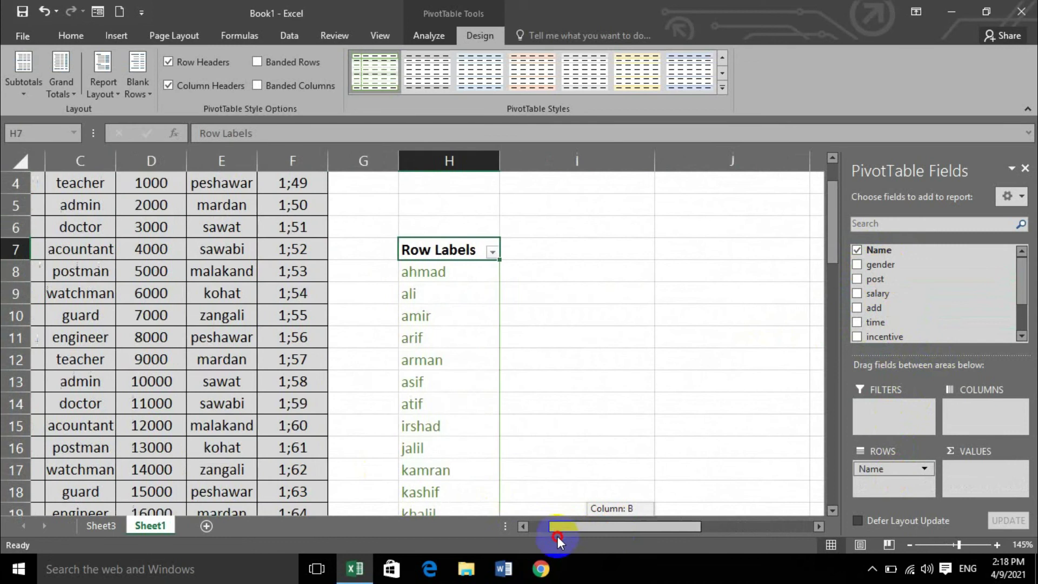
{"action": "scroll", "coordinate": [689, 420], "scroll_direction": "down", "scroll_amount": 3, "text": "ctrl"}
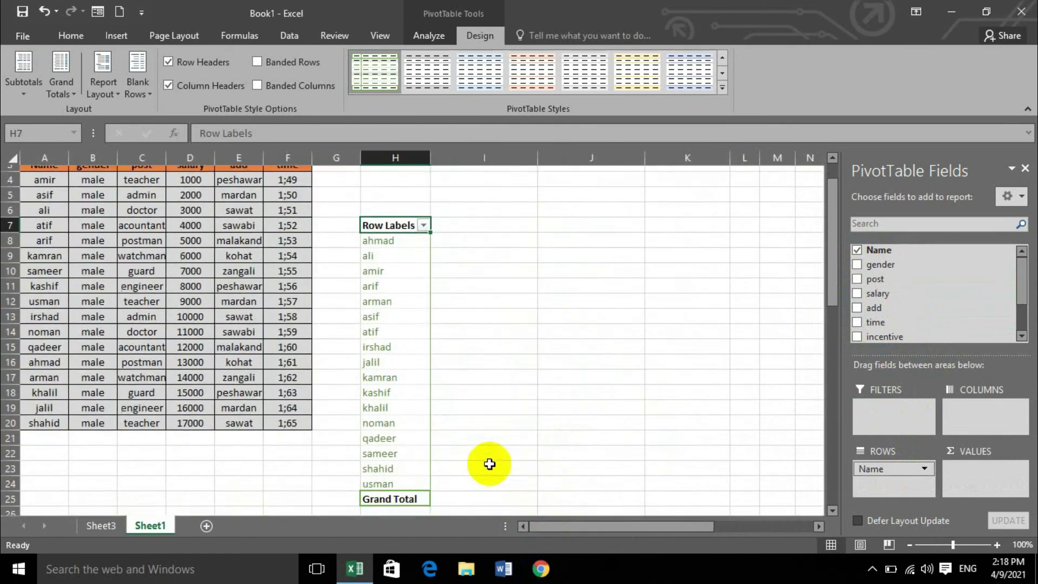
{"action": "left_click_drag", "start_coordinate": [873, 279], "coordinate": [959, 407]}
{"action": "left_click_drag", "start_coordinate": [877, 294], "coordinate": [961, 470]}
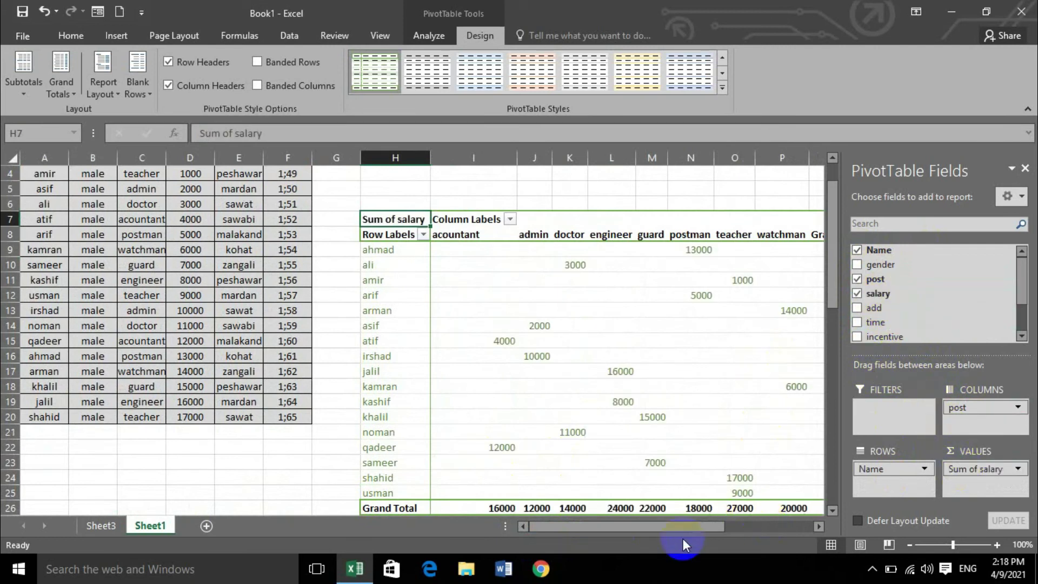
Step: Repeat all item labels in the PivotTable report, and switch back to not repeating them
{"action": "left_click_drag", "start_coordinate": [683, 538], "coordinate": [723, 515]}
{"action": "scroll", "coordinate": [491, 424], "scroll_direction": "down", "scroll_amount": 1}
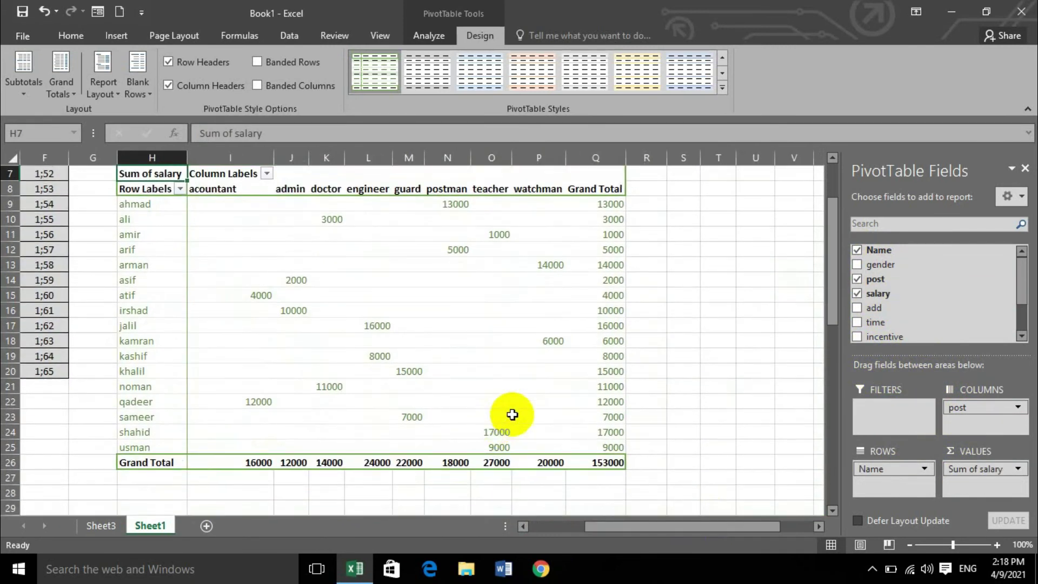
{"action": "left_click", "coordinate": [115, 67]}
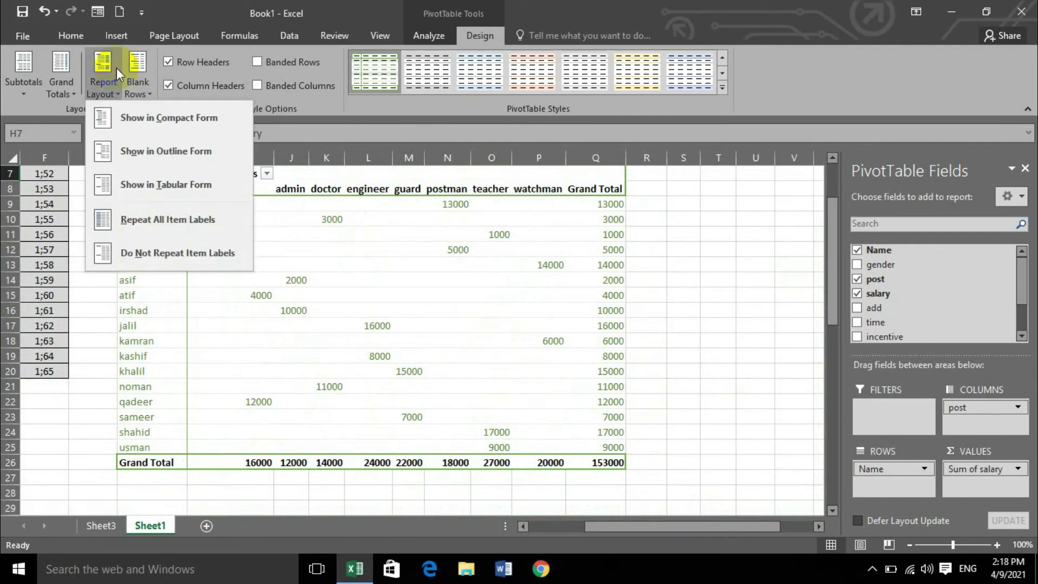
{"action": "left_click", "coordinate": [144, 219]}
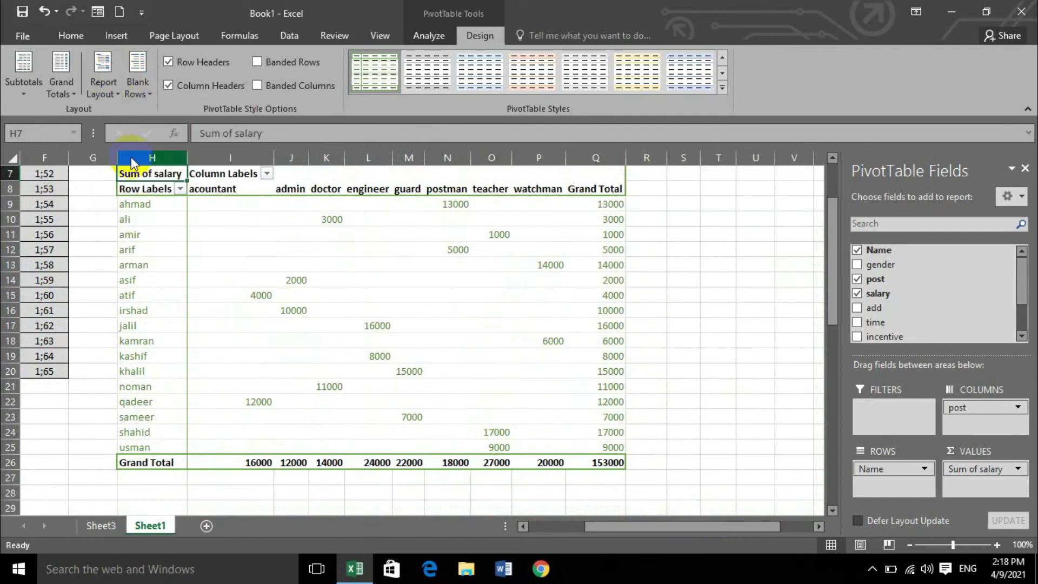
{"action": "left_click", "coordinate": [102, 87]}
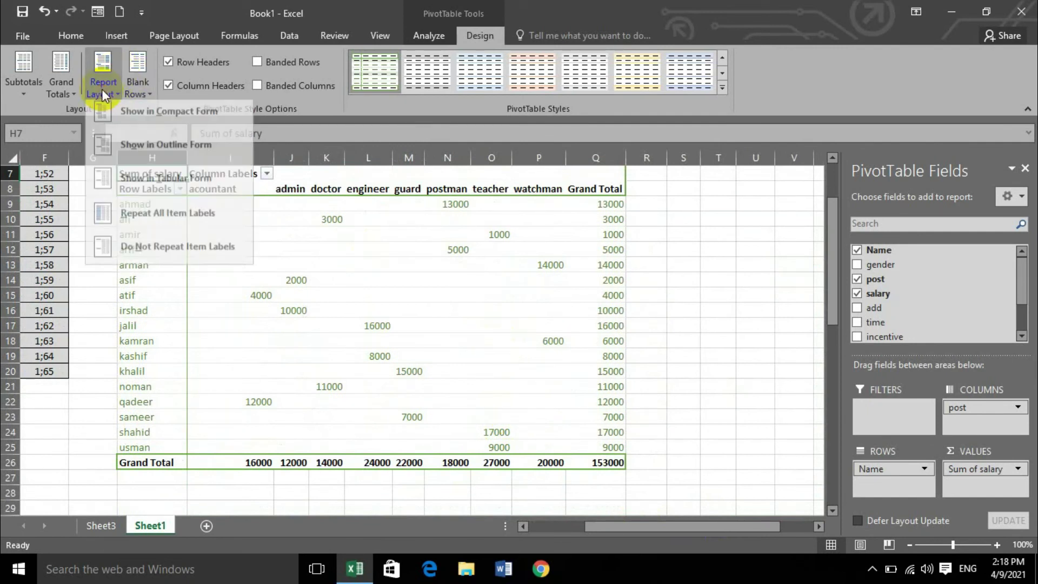
{"action": "left_click", "coordinate": [103, 257]}
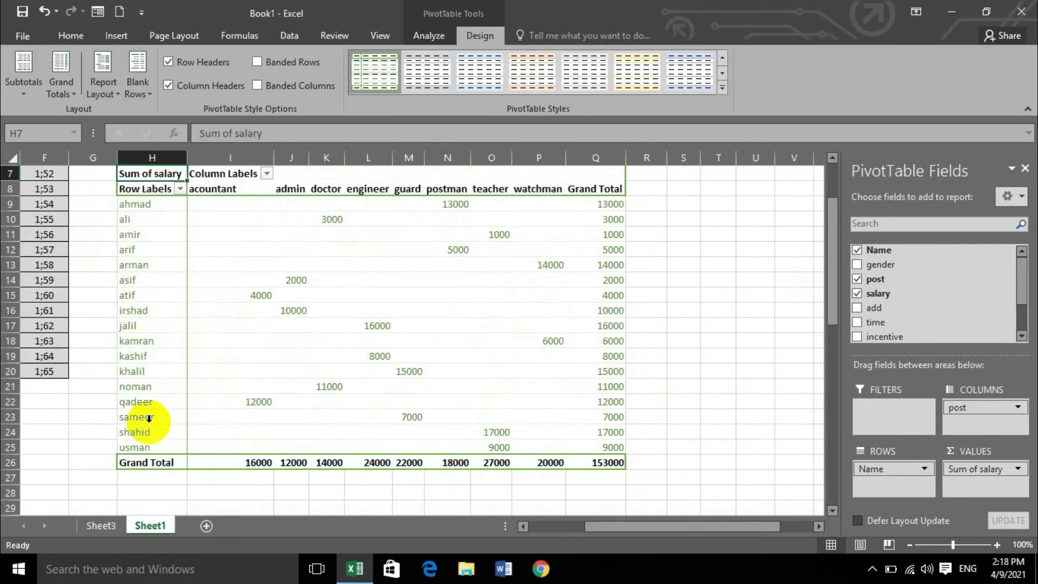
Step: Show the salary PivotTable report in tabular form
{"action": "left_click", "coordinate": [104, 89]}
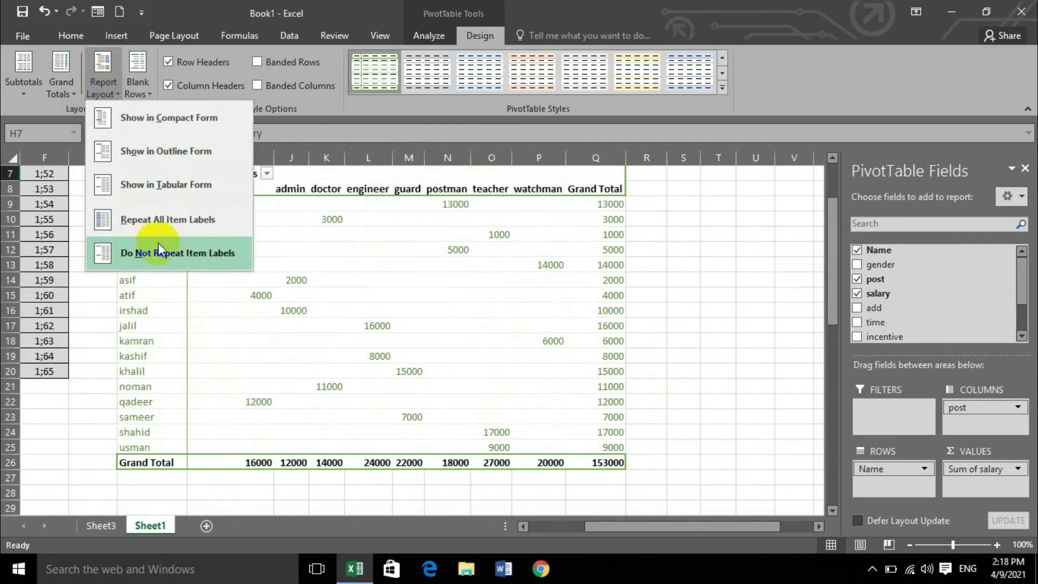
{"action": "left_click", "coordinate": [122, 198]}
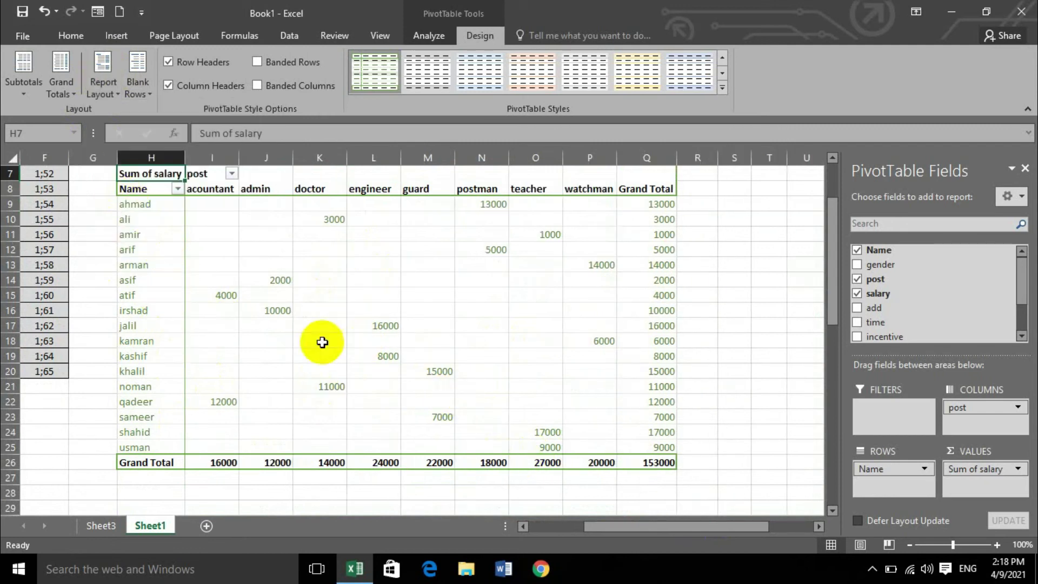
{"action": "left_click", "coordinate": [105, 77]}
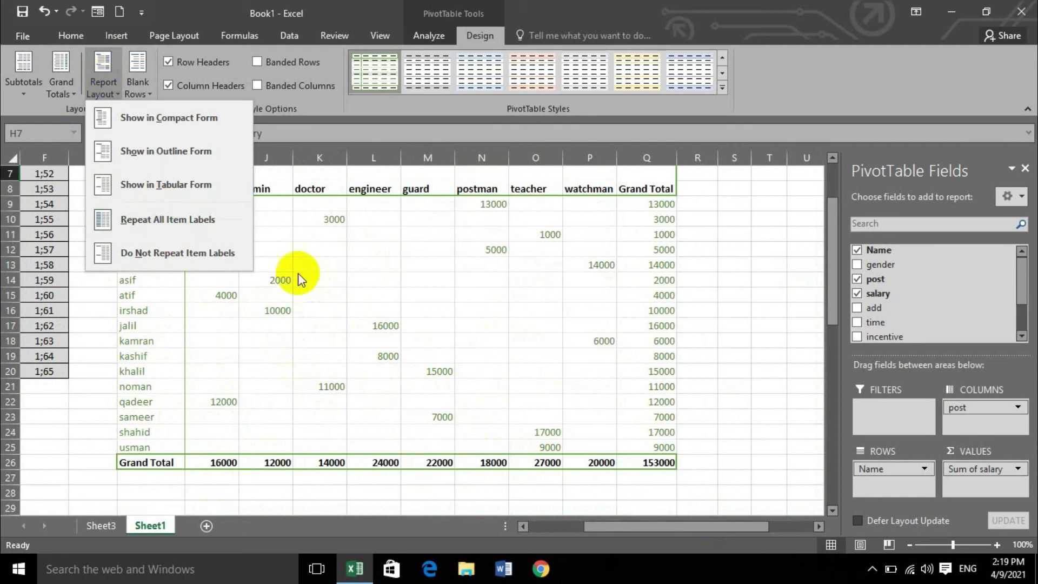
Step: Turn the PivotTable's grand totals off for rows and columns, and turn them back on for both
{"action": "left_click", "coordinate": [60, 75]}
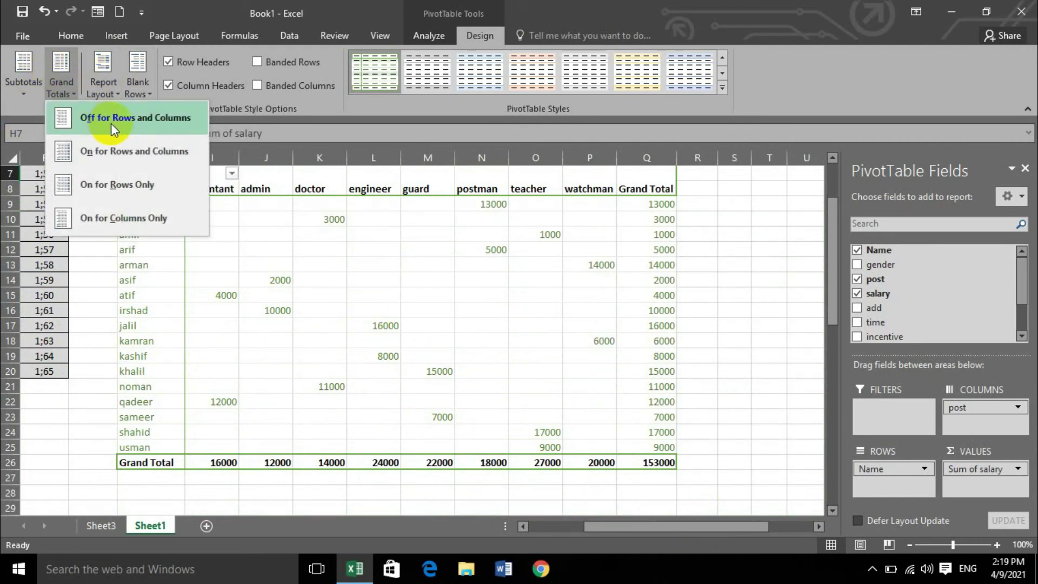
{"action": "left_click", "coordinate": [126, 122]}
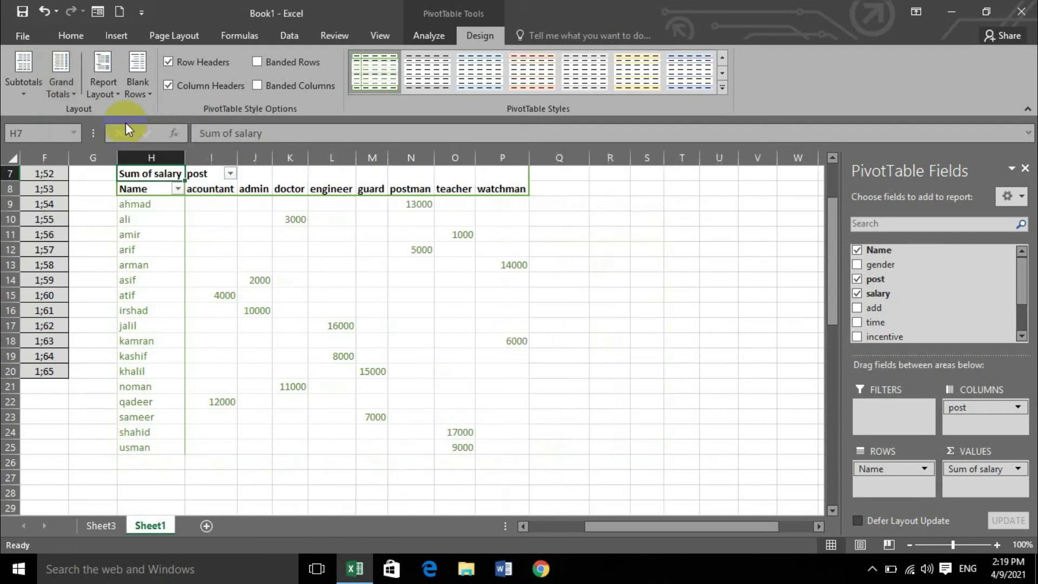
{"action": "left_click", "coordinate": [58, 81]}
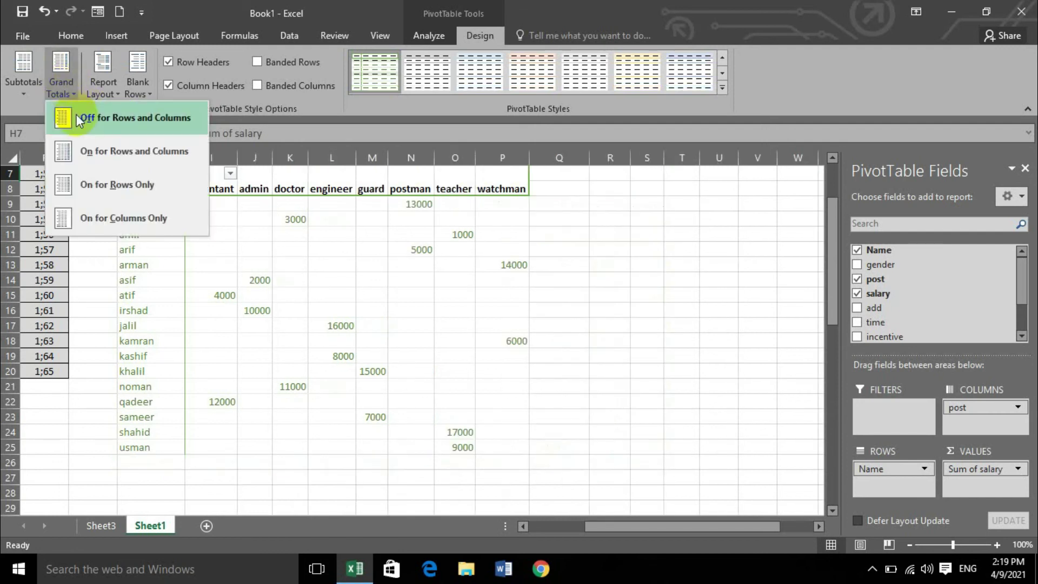
{"action": "left_click", "coordinate": [92, 121]}
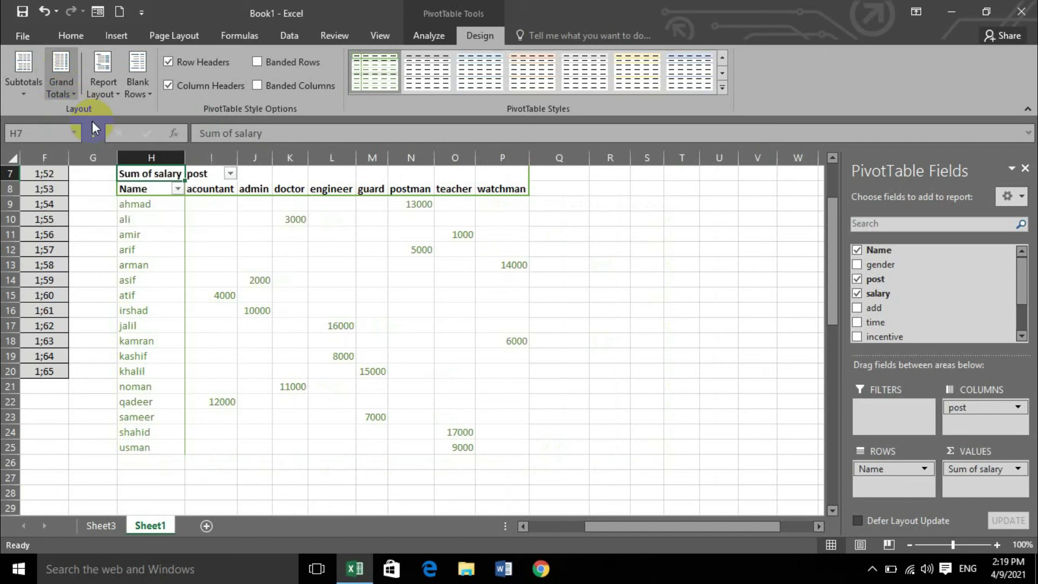
{"action": "left_click", "coordinate": [52, 64]}
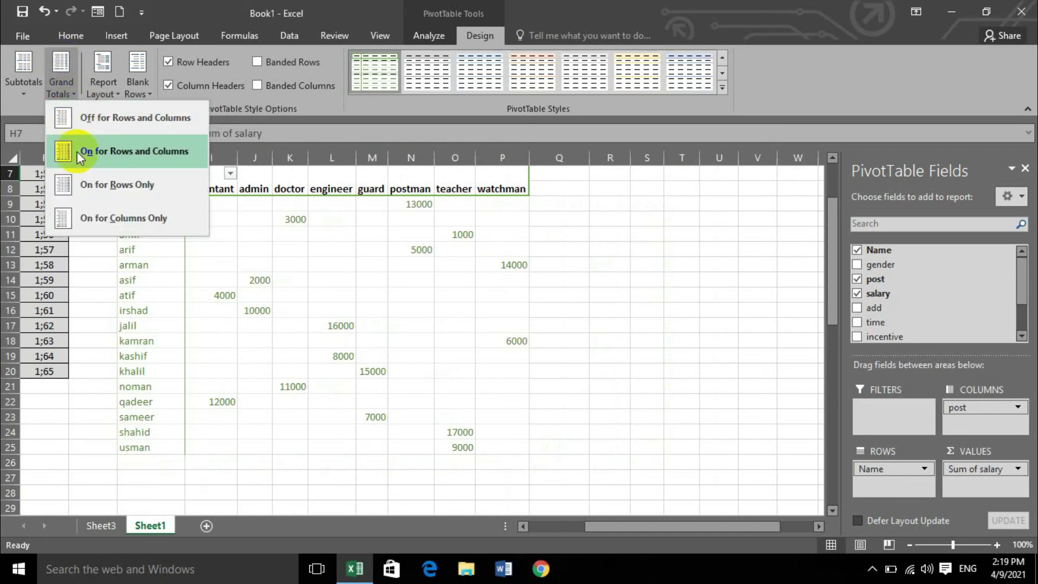
{"action": "left_click", "coordinate": [77, 151]}
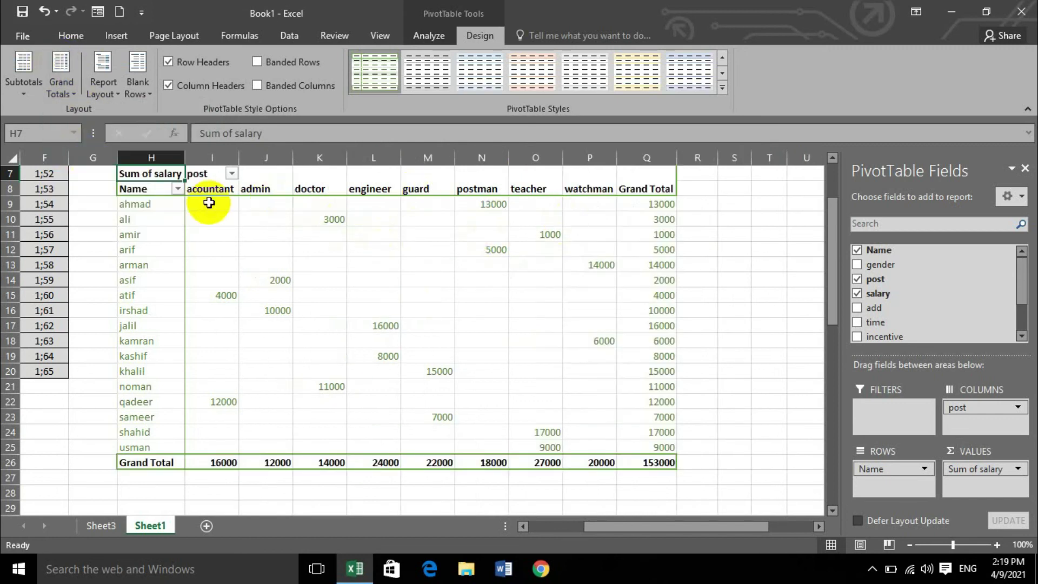
Step: Show the grand totals for rows only, and switch them to columns only
{"action": "left_click", "coordinate": [60, 76]}
{"action": "left_click", "coordinate": [85, 185]}
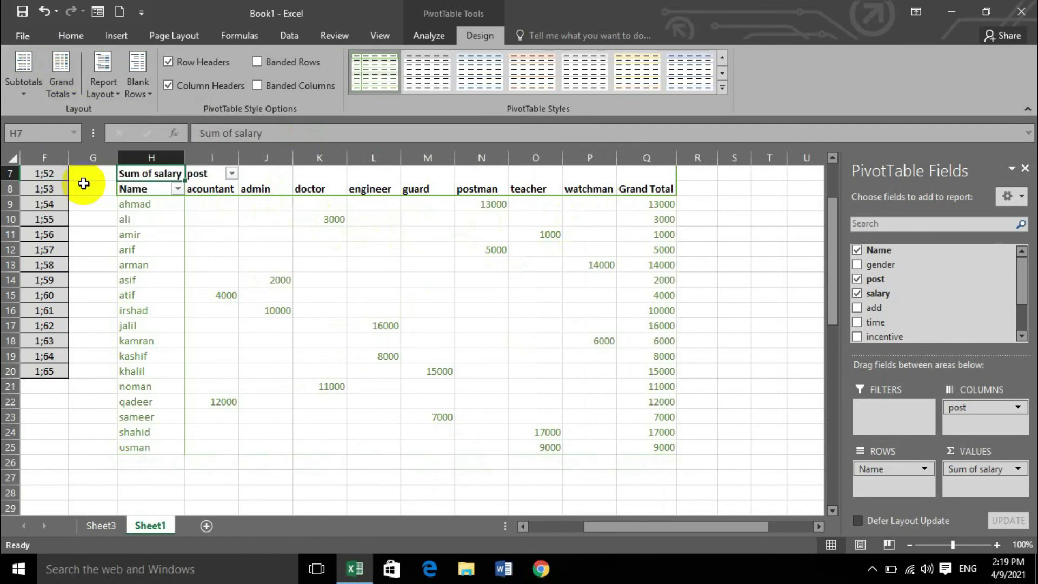
{"action": "left_click", "coordinate": [61, 76]}
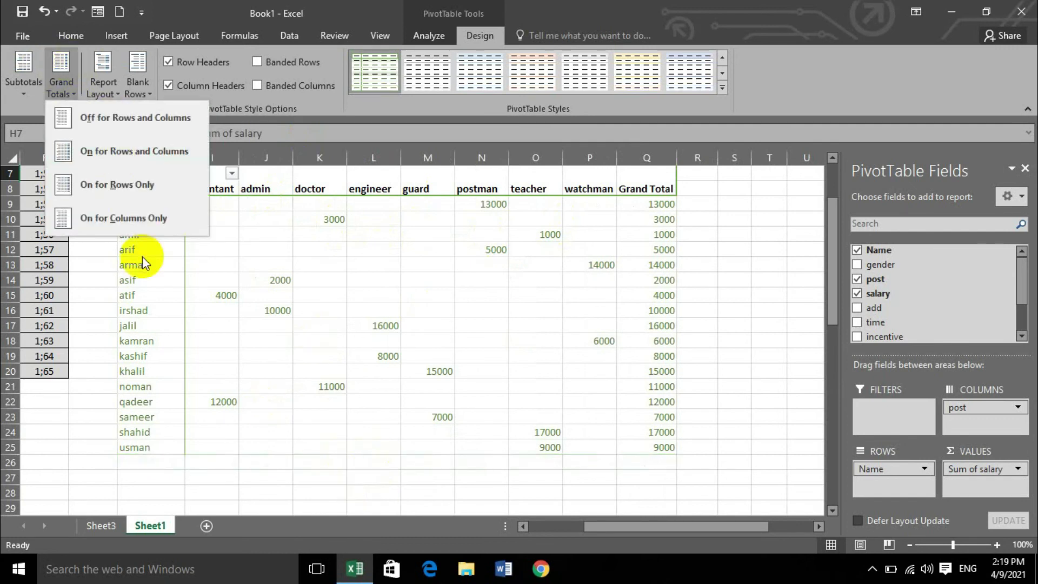
{"action": "left_click", "coordinate": [137, 218]}
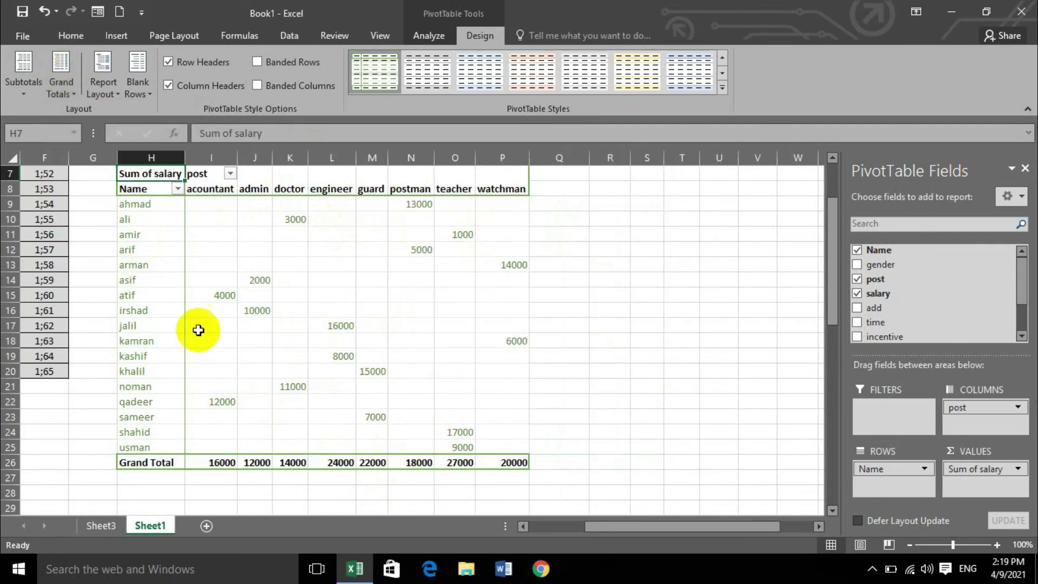
Step: Turn off the PivotTable's subtotals, and set all subtotals to show at the bottom of the group
{"action": "left_click", "coordinate": [21, 77]}
{"action": "left_click", "coordinate": [43, 118]}
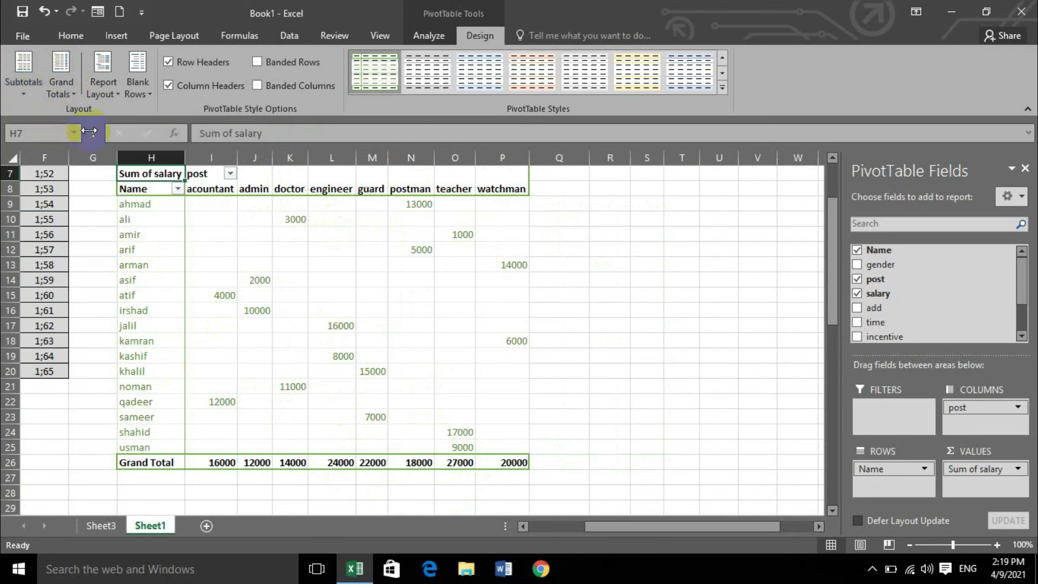
{"action": "left_click", "coordinate": [32, 66]}
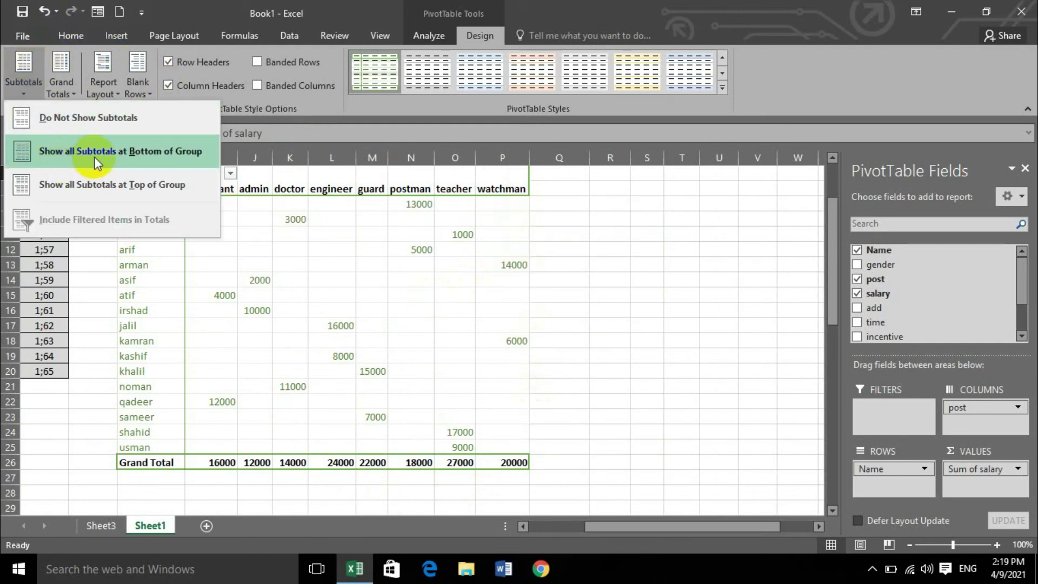
{"action": "left_click", "coordinate": [170, 156]}
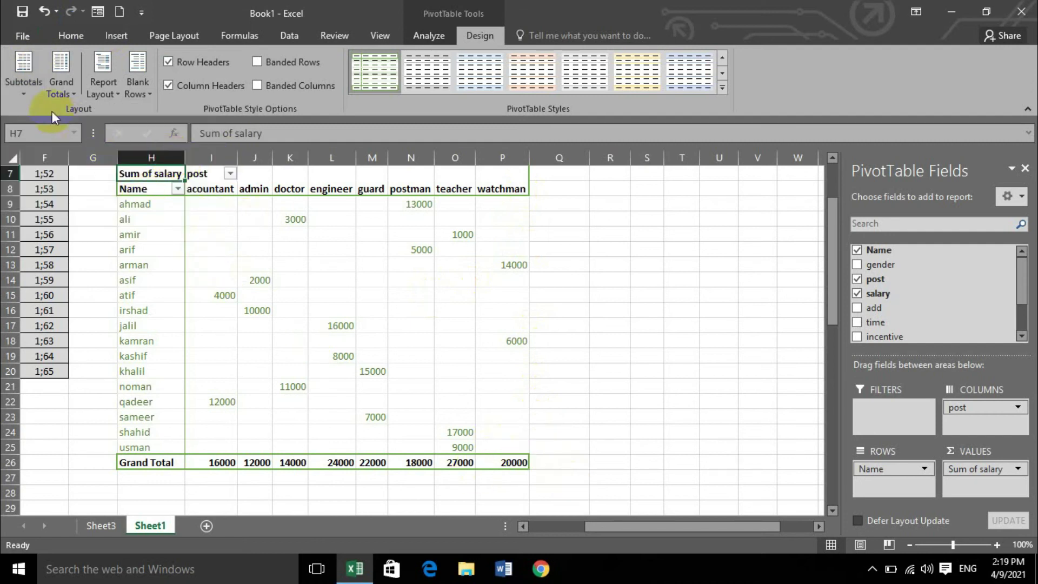
Step: Set the PivotTable to show all subtotals at the top of the group
{"action": "left_click", "coordinate": [23, 86]}
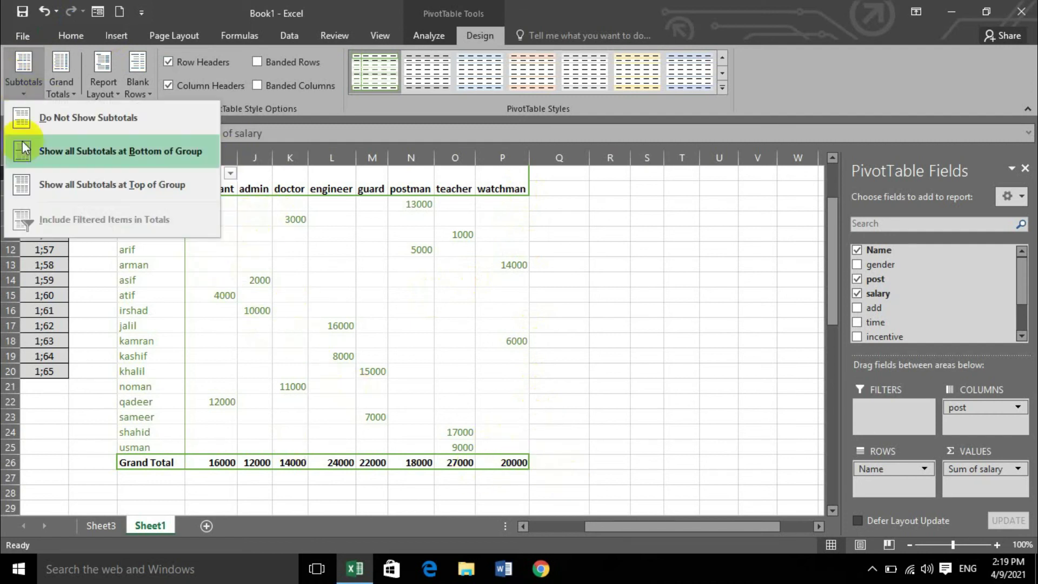
{"action": "left_click", "coordinate": [66, 187]}
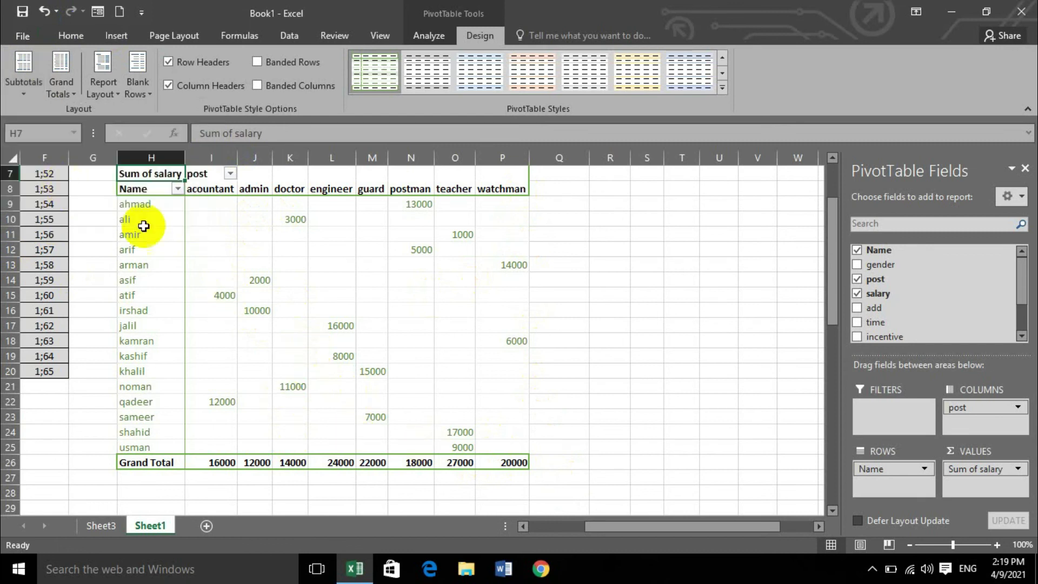
{"action": "left_click", "coordinate": [19, 67]}
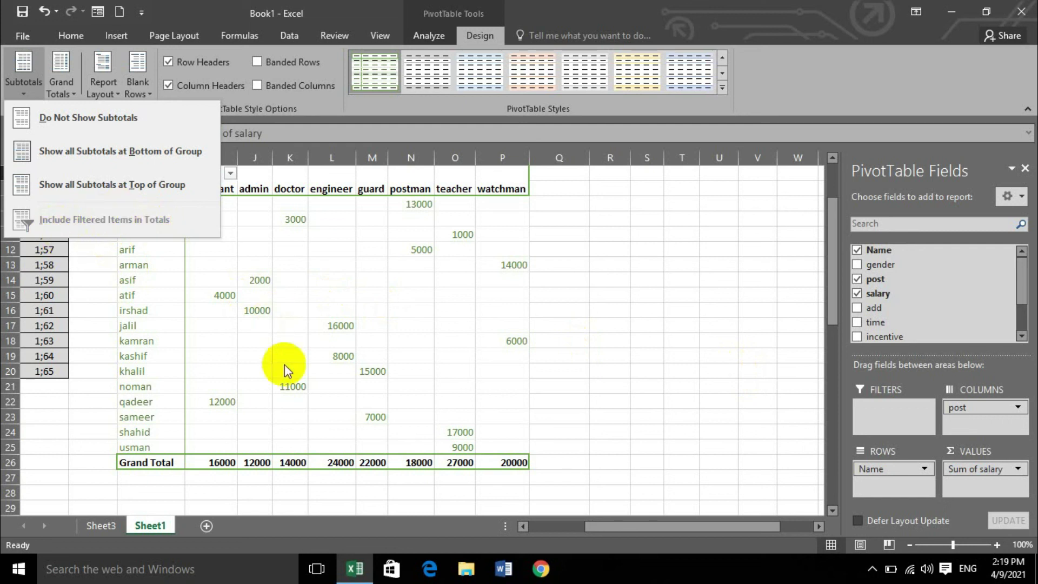
{"action": "left_click", "coordinate": [271, 251]}
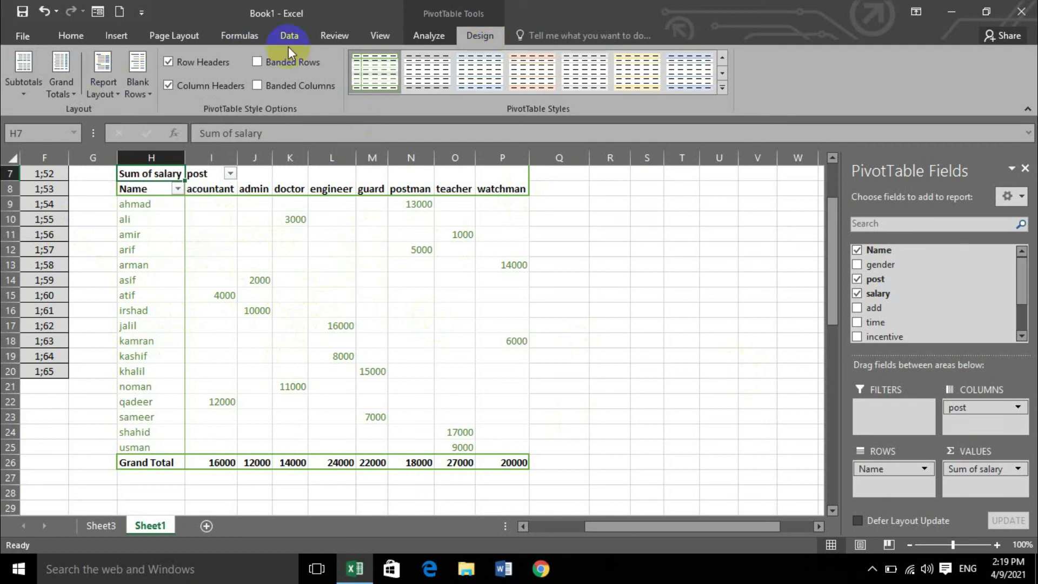
{"action": "left_click", "coordinate": [73, 33]}
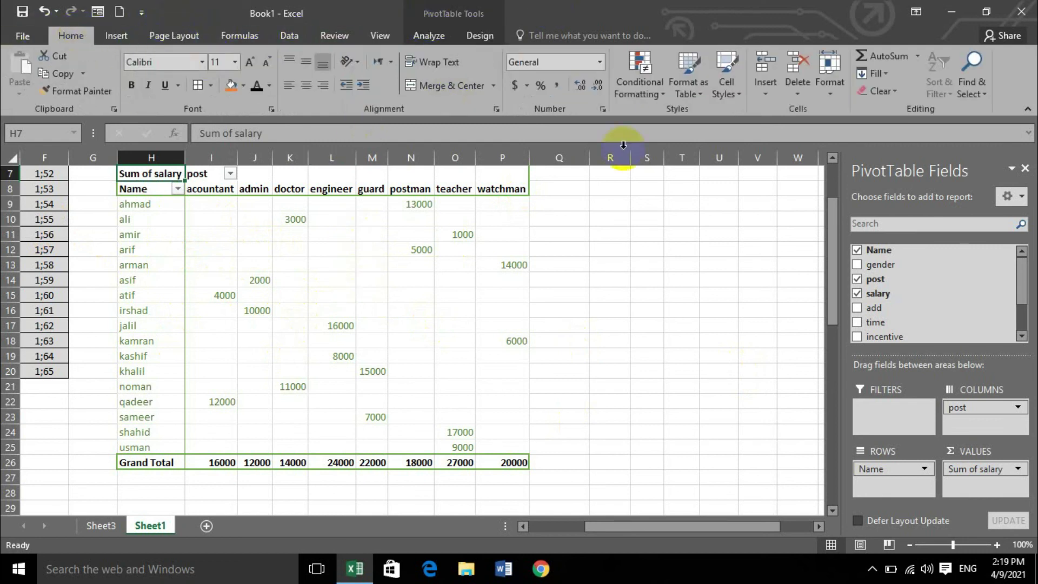
{"action": "left_click", "coordinate": [483, 38]}
{"action": "left_click", "coordinate": [437, 38]}
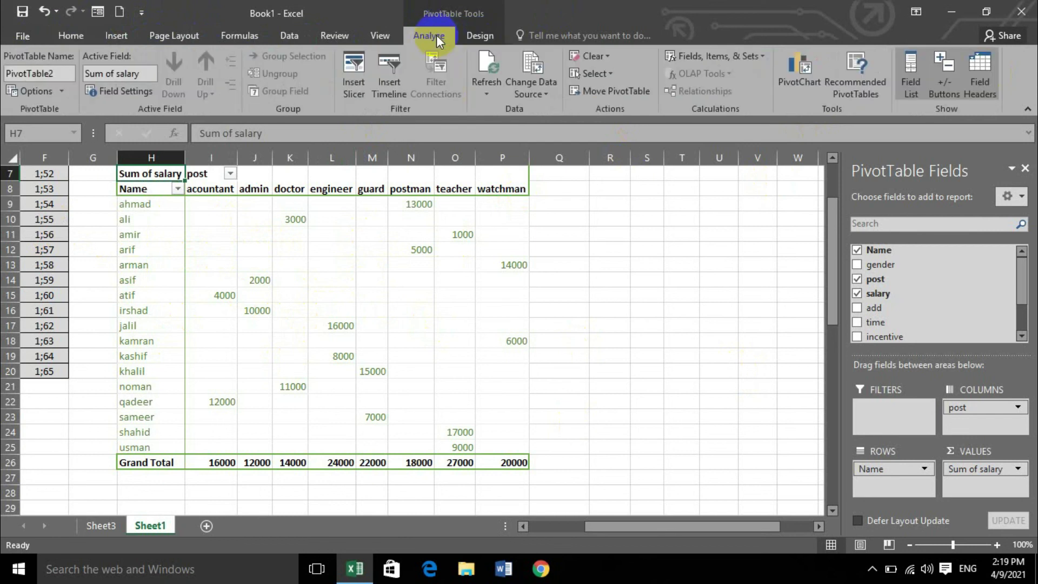
{"action": "left_click", "coordinate": [478, 36]}
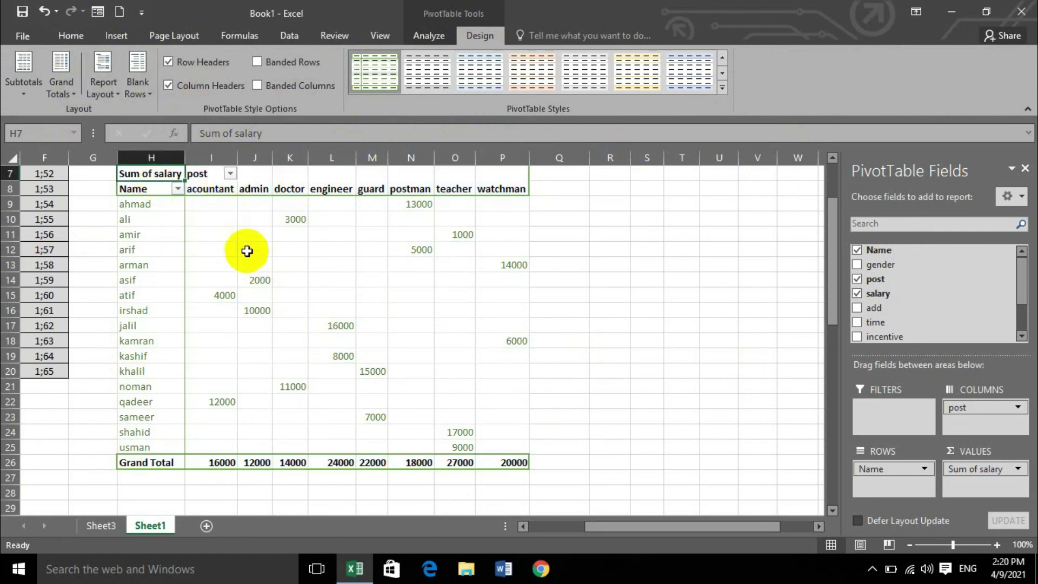
{"action": "mouse_move", "coordinate": [307, 244]}
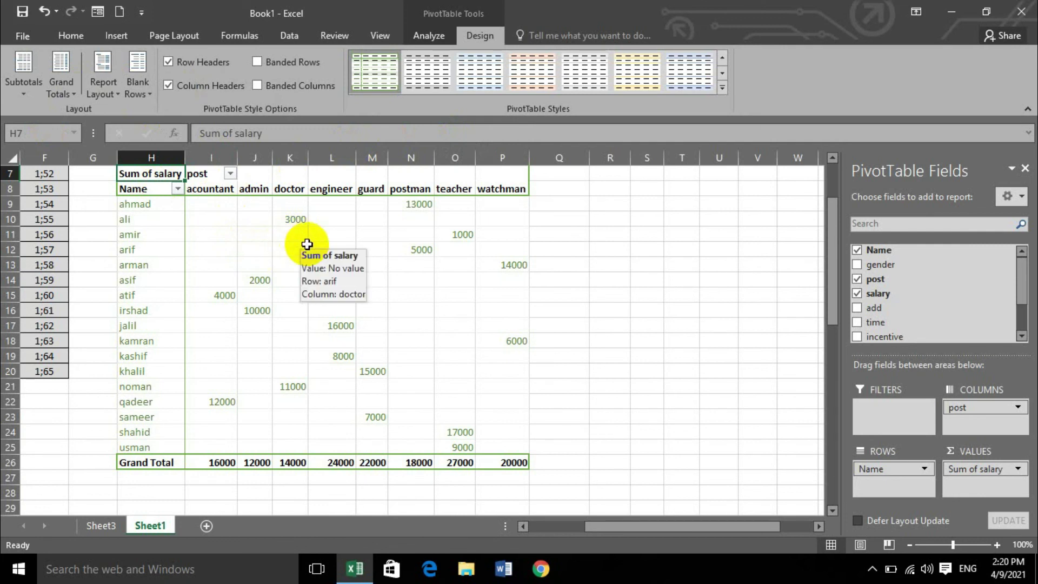
{"action": "left_click", "coordinate": [99, 41]}
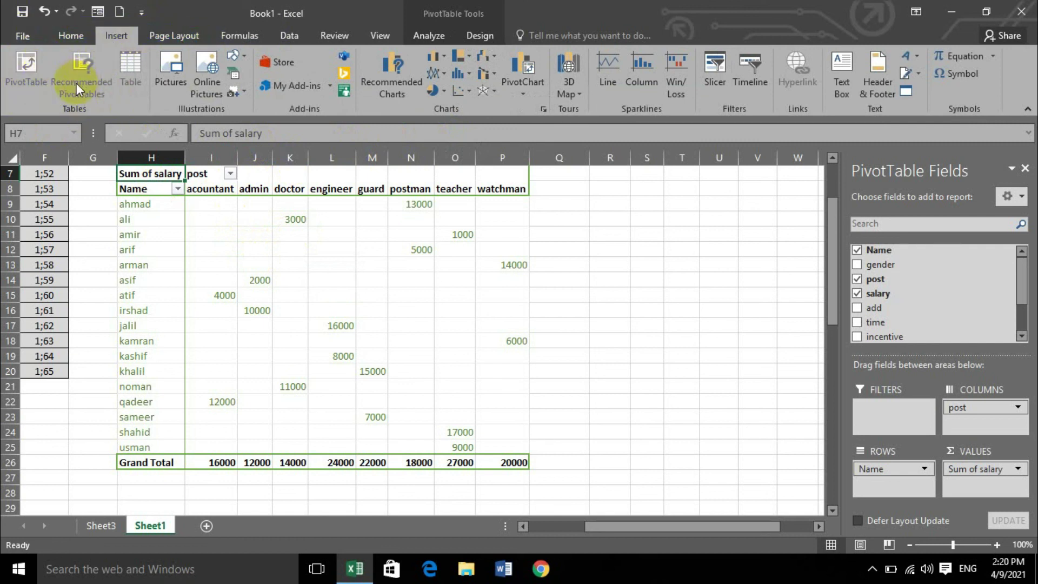
{"action": "left_click", "coordinate": [428, 35]}
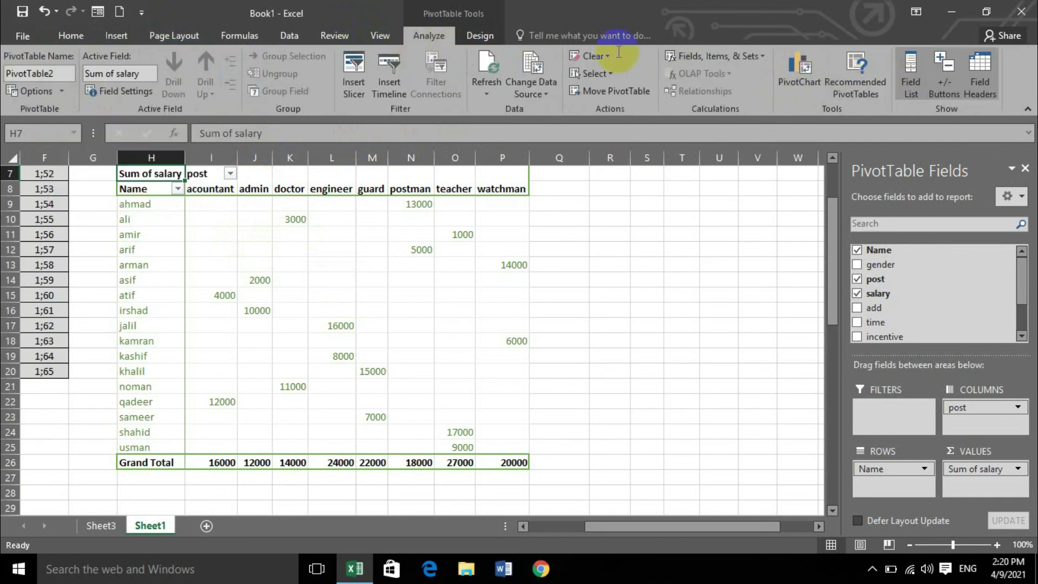
{"action": "left_click", "coordinate": [114, 38]}
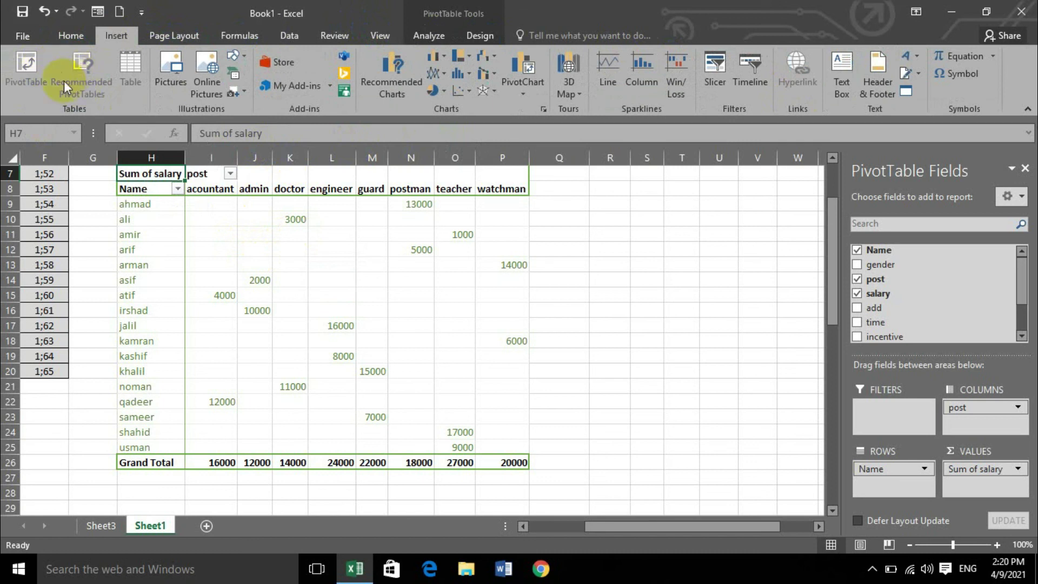